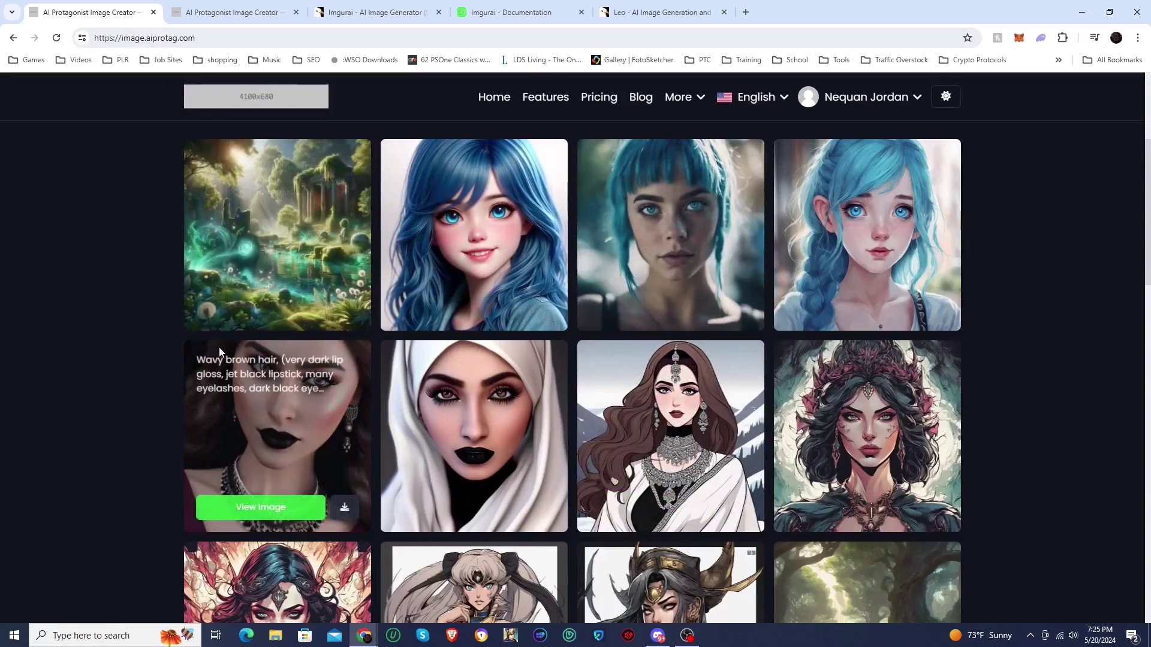
Browse the image gallery and open the curly-haired woman in glasses portrait's detail page
scroll(158, 349, down, 6)
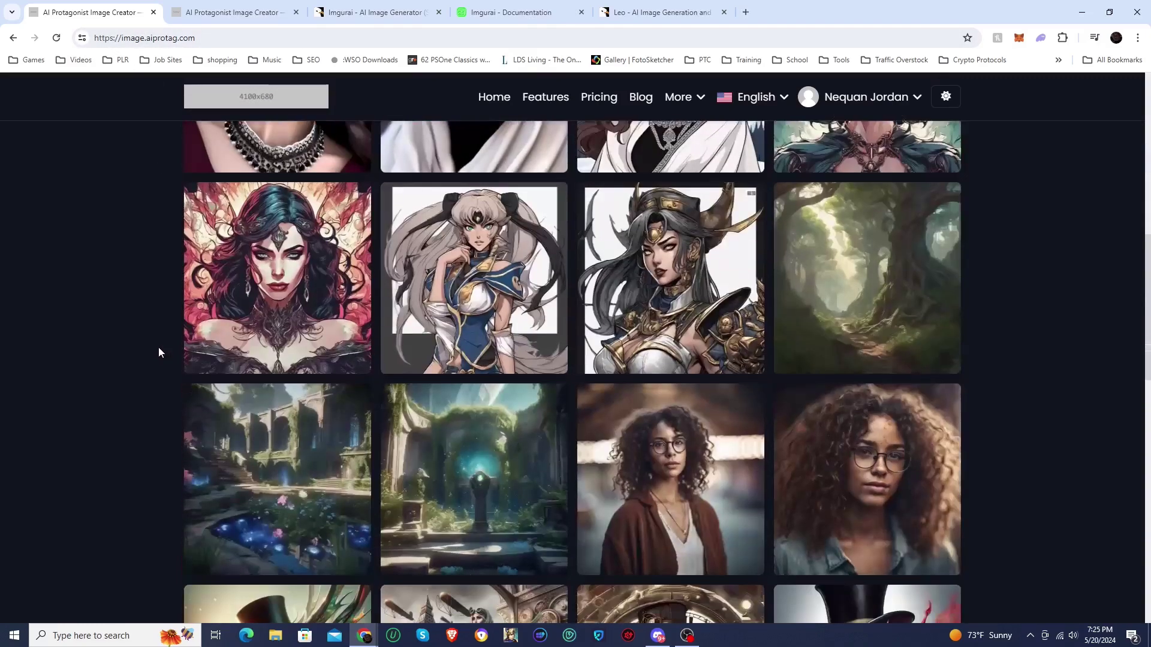
scroll(158, 347, up, 3)
scroll(159, 347, up, 3)
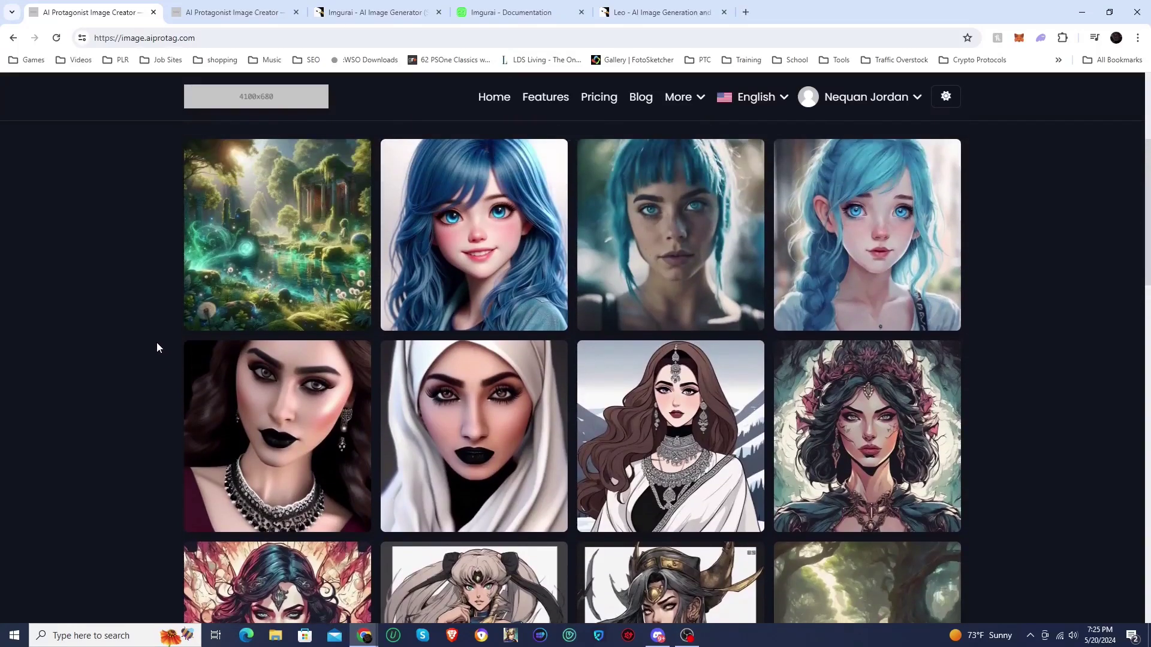
scroll(156, 341, up, 4)
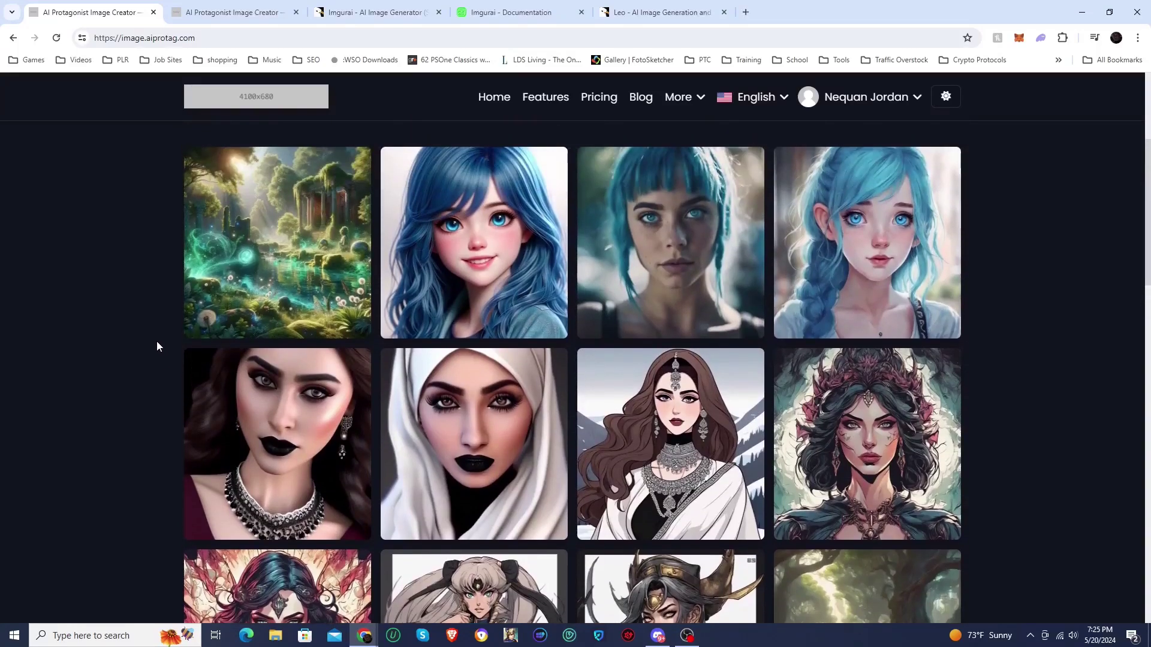
scroll(263, 364, down, 9)
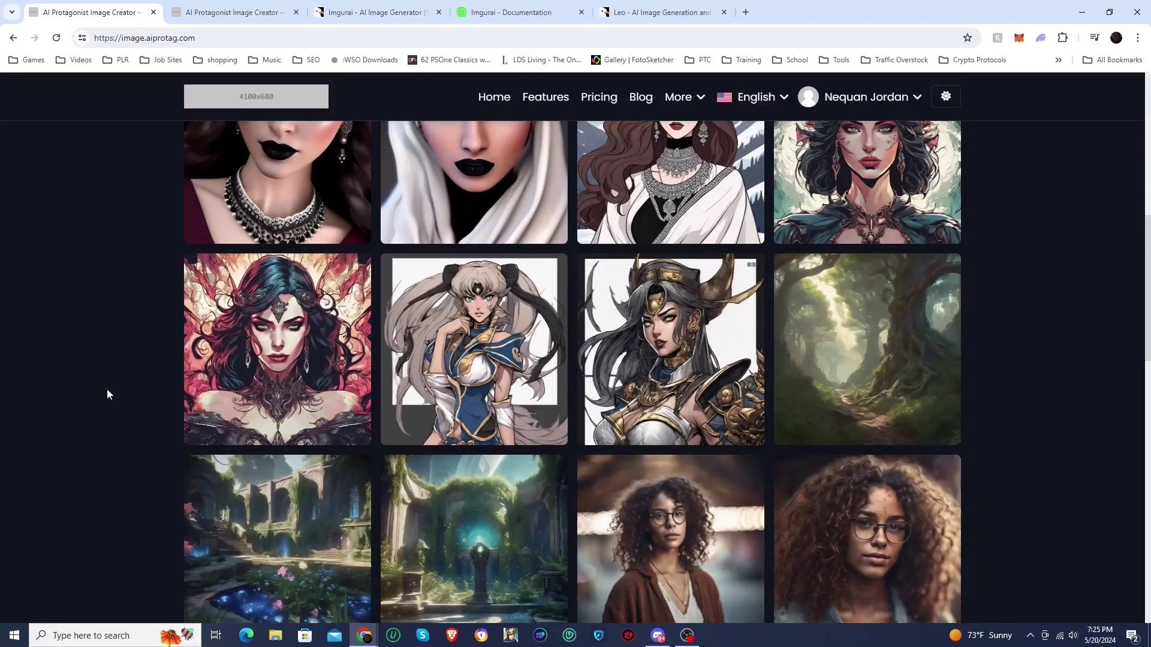
scroll(108, 390, down, 4)
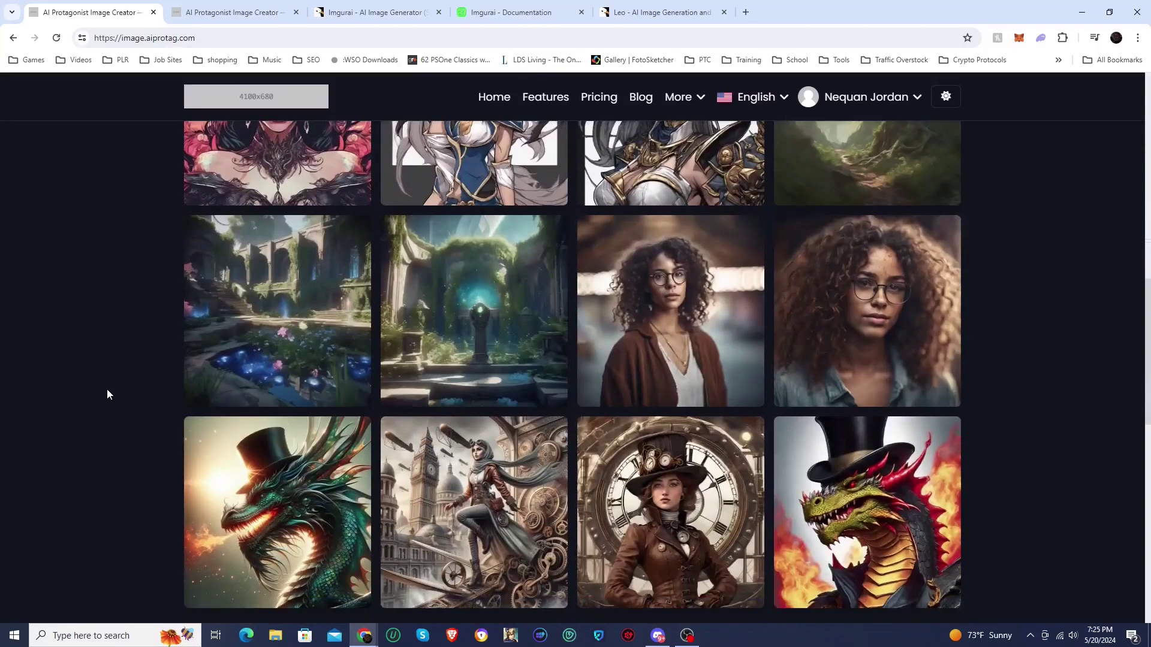
scroll(107, 394, down, 3)
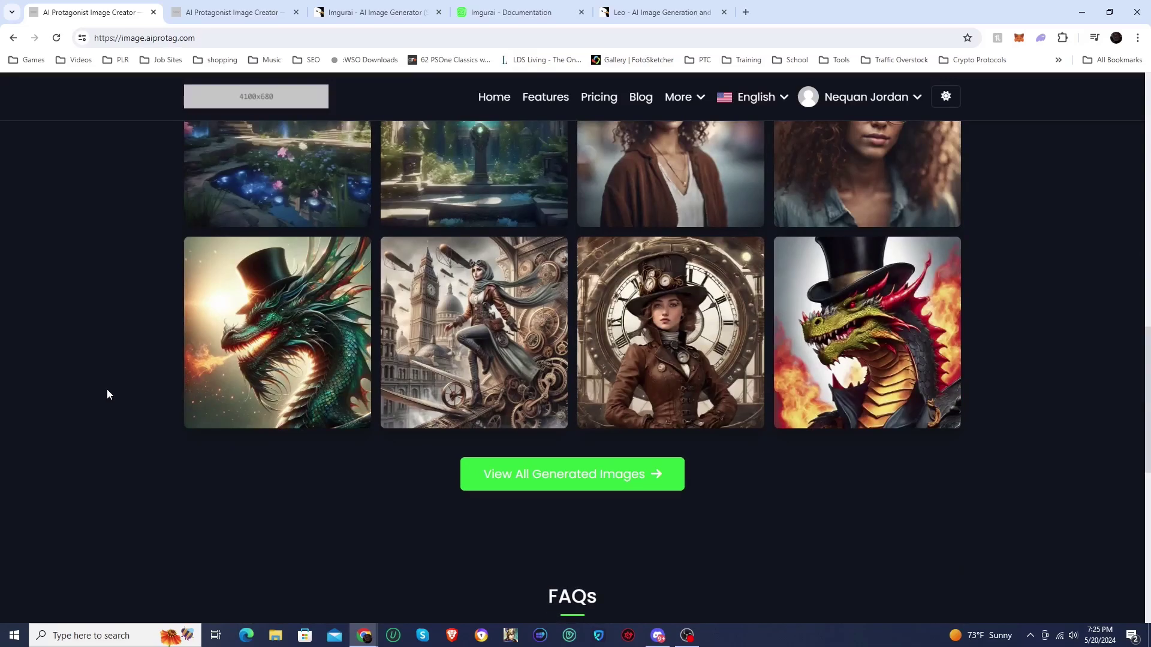
scroll(131, 381, up, 3)
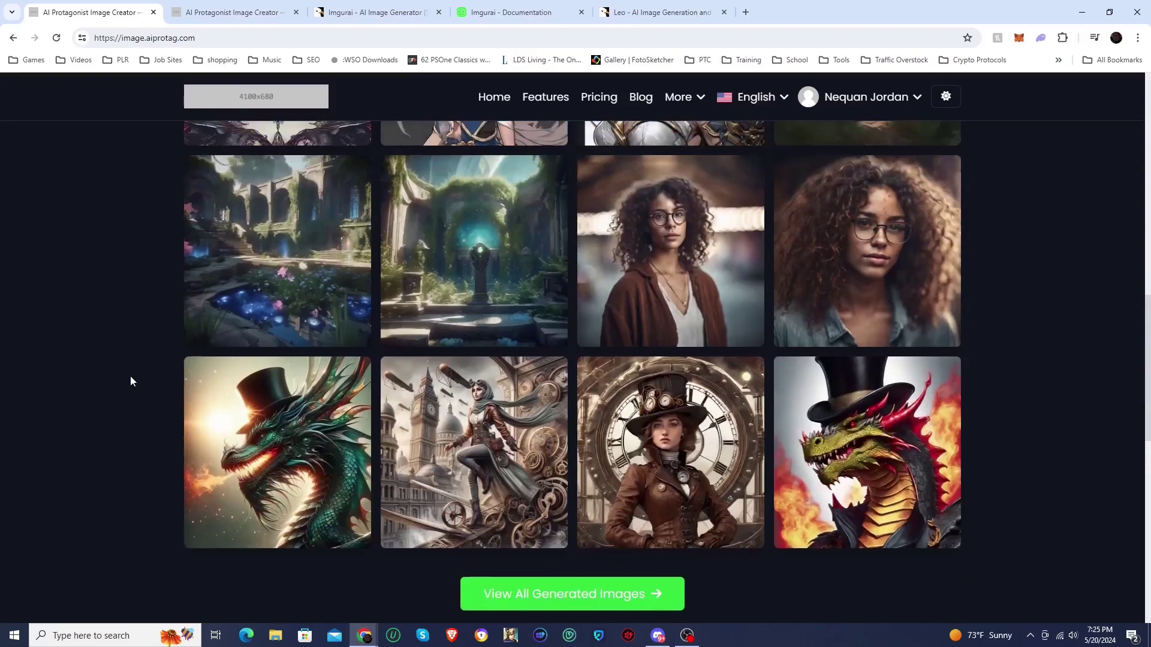
scroll(132, 380, up, 4)
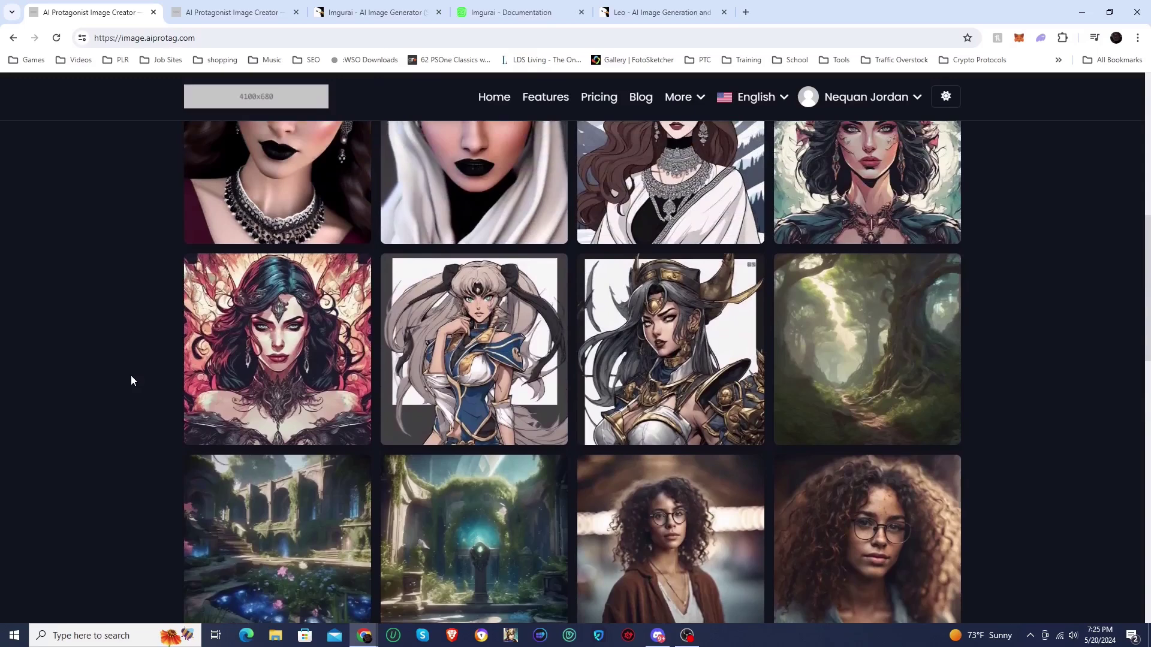
scroll(131, 381, up, 6)
scroll(132, 381, up, 3)
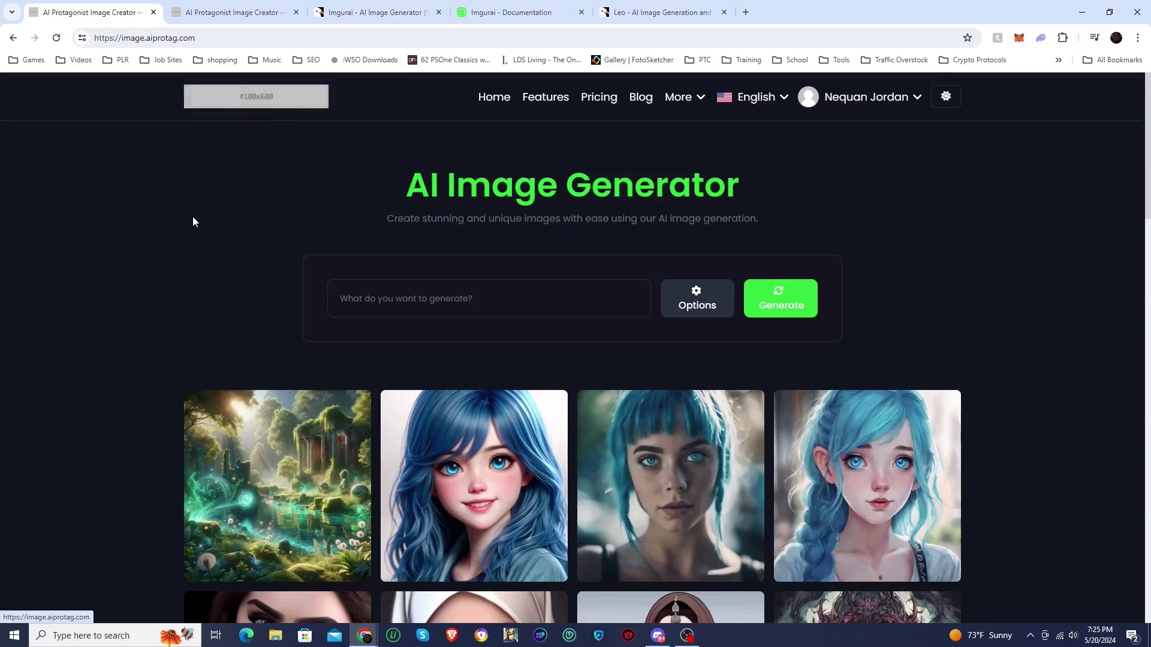
scroll(192, 217, down, 3)
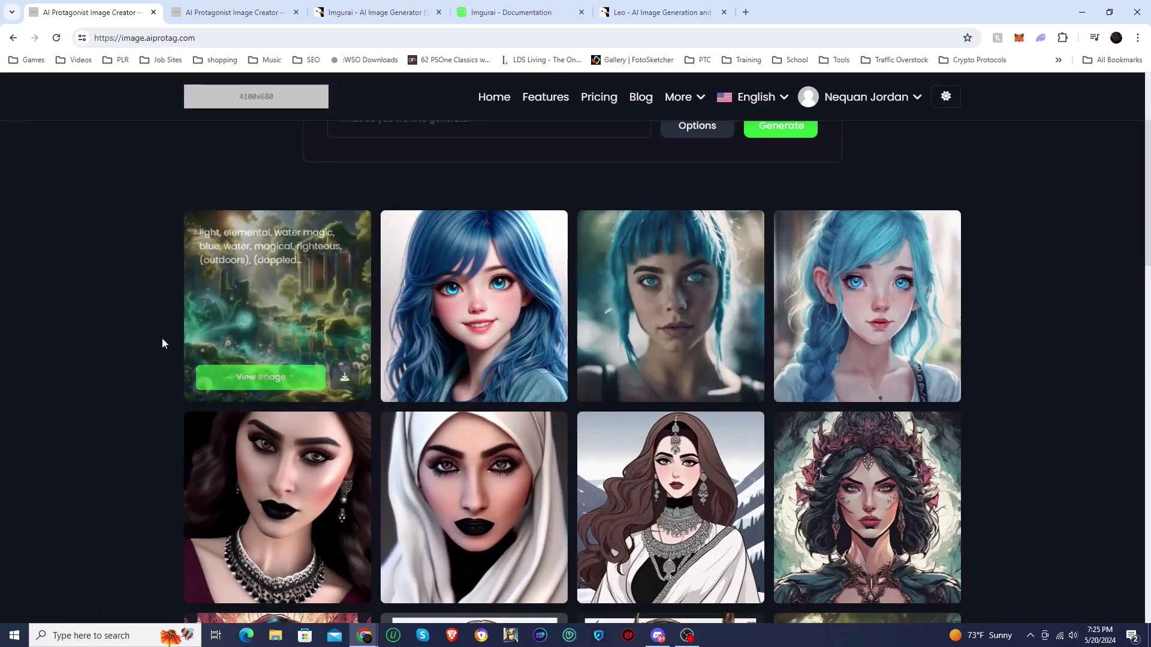
scroll(153, 340, down, 3)
scroll(145, 338, down, 3)
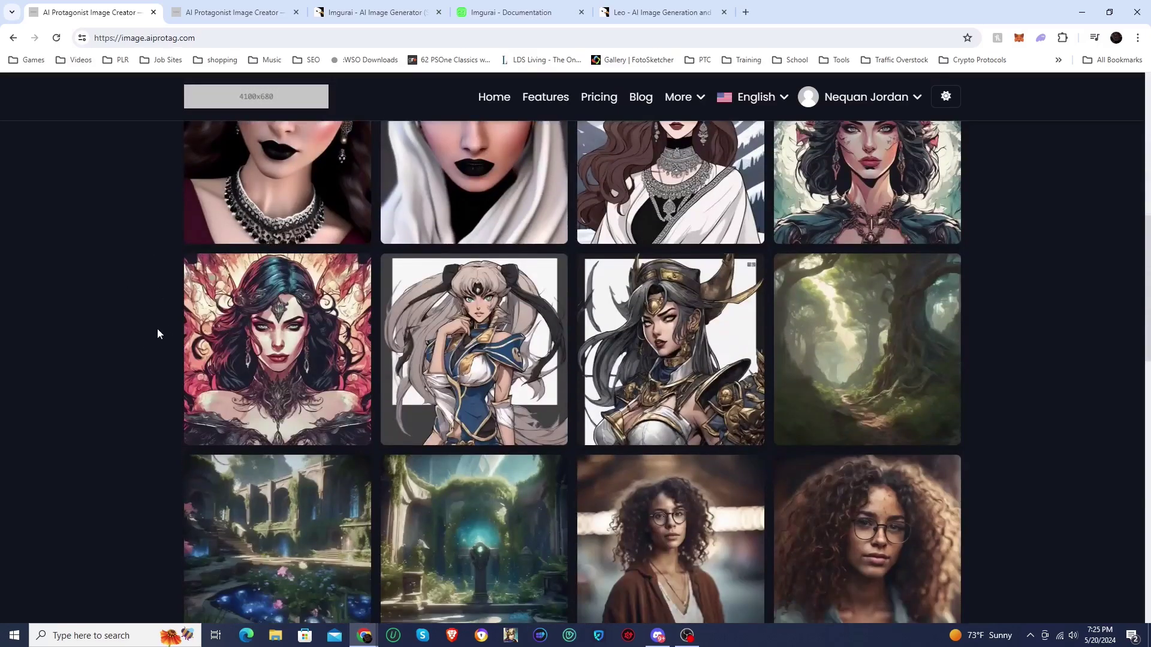
scroll(158, 334, down, 7)
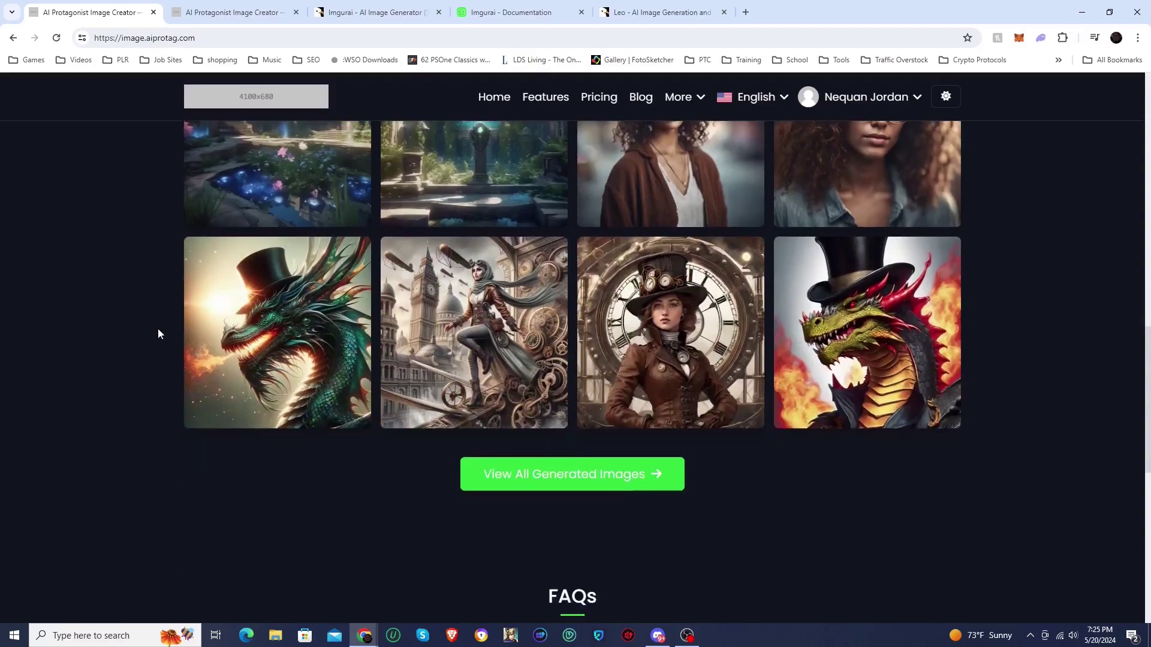
scroll(391, 360, up, 9)
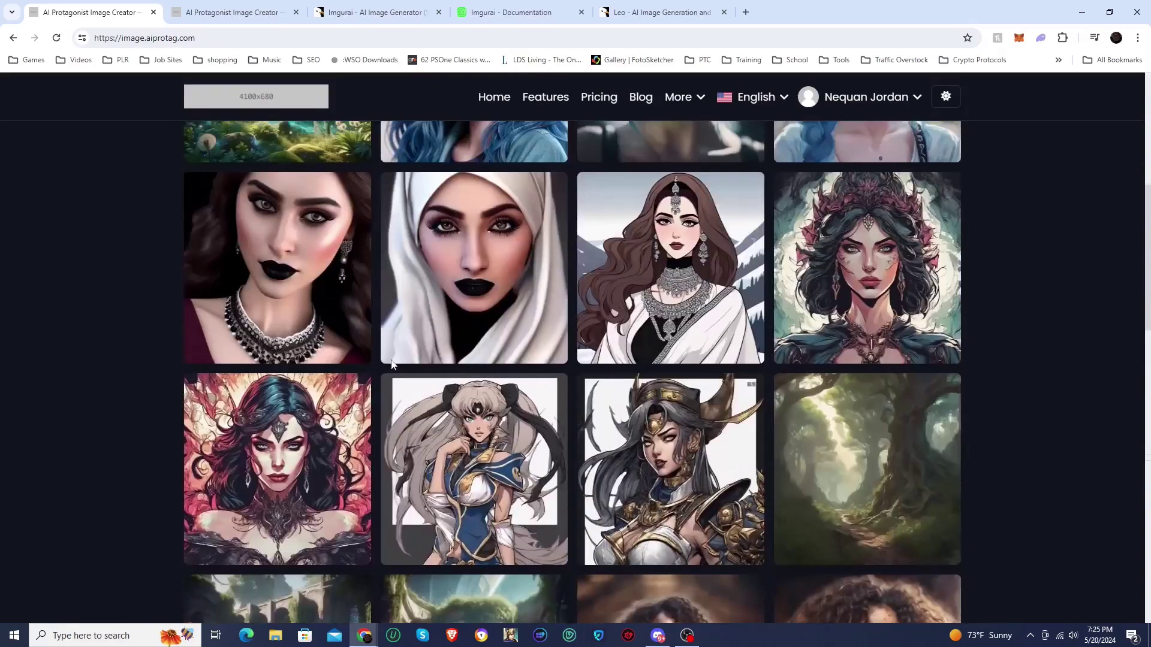
scroll(391, 363, up, 3)
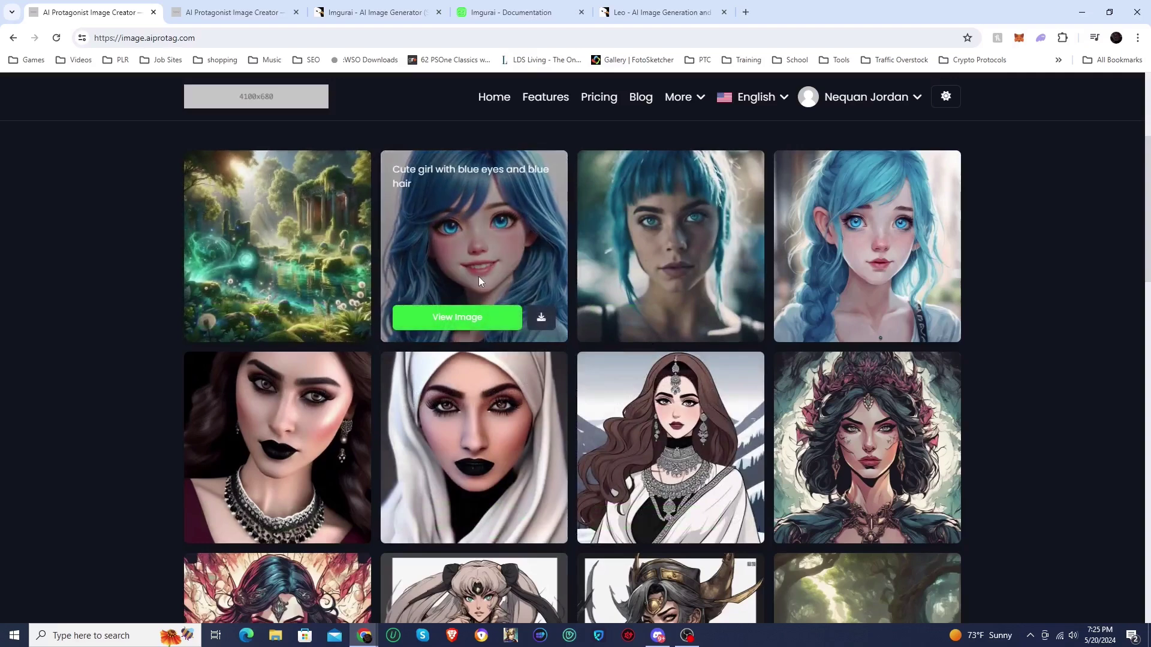
scroll(570, 336, down, 2)
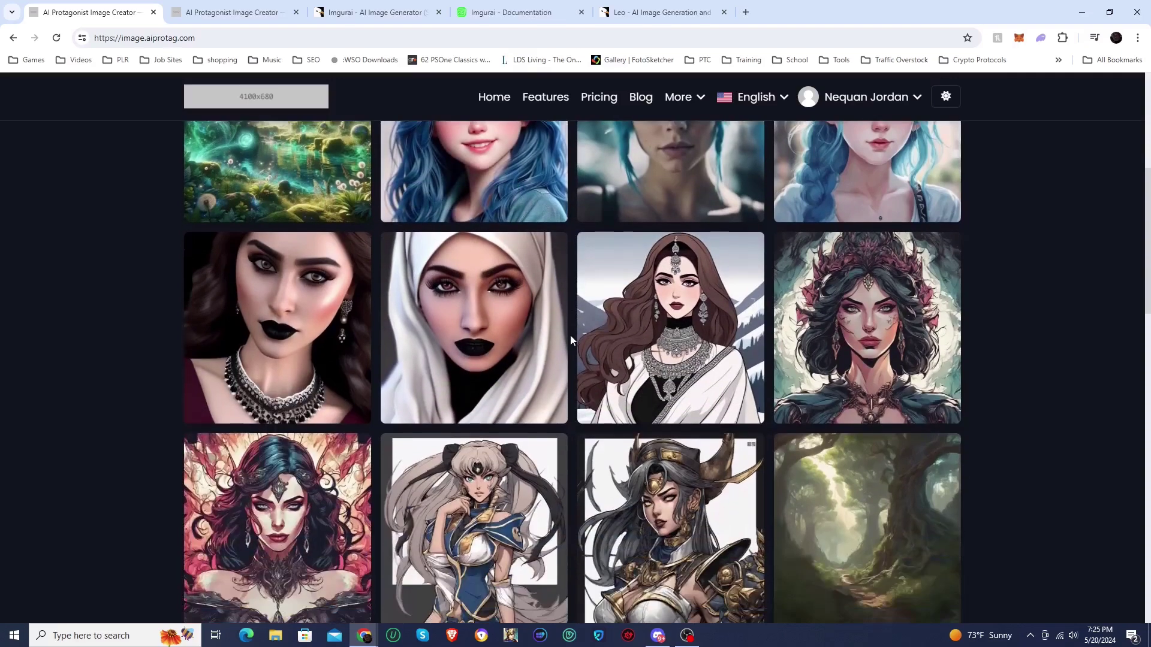
scroll(570, 340, down, 3)
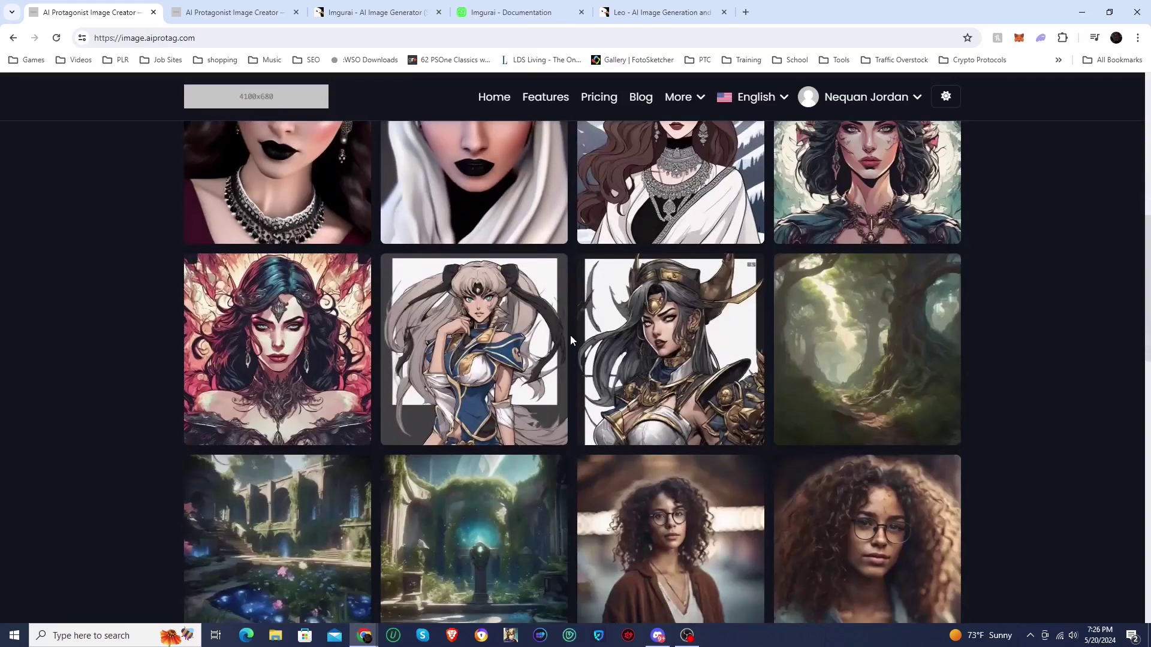
scroll(570, 339, down, 3)
scroll(570, 335, down, 1)
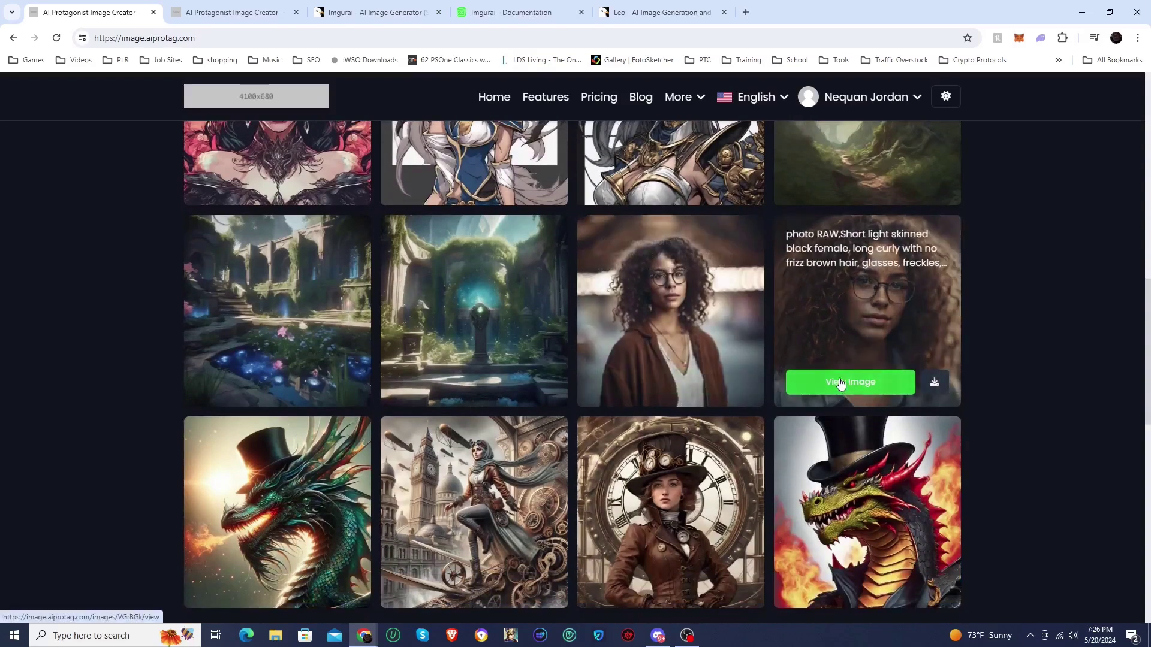
click(842, 384)
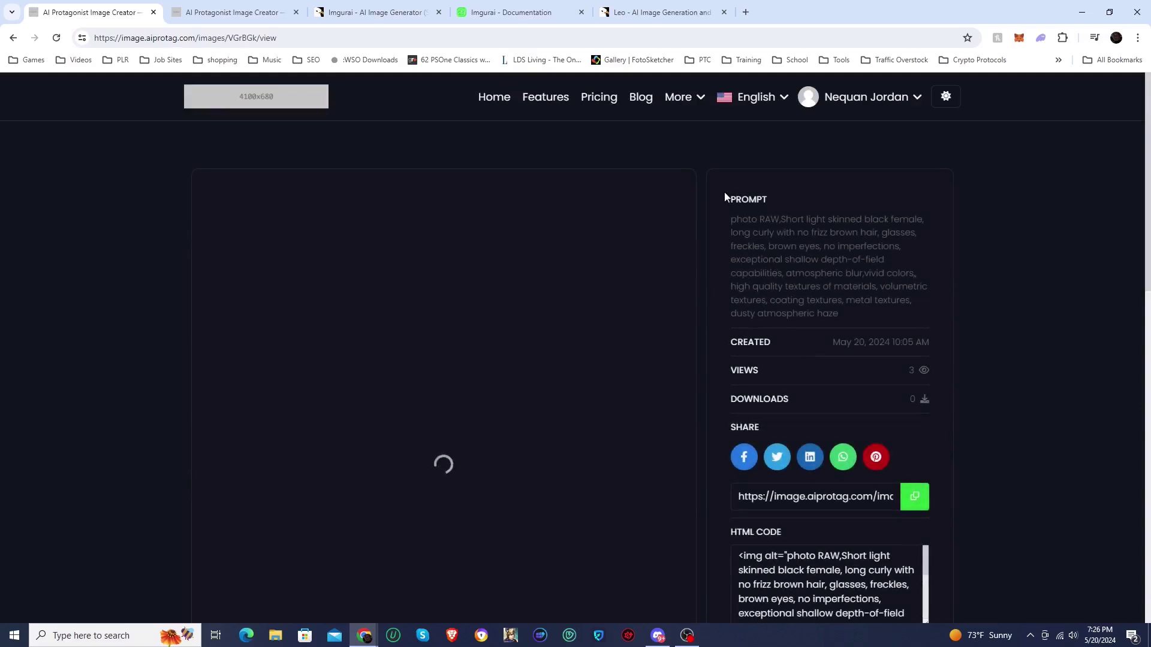
Review the portrait's prompt, stats, embed code, FAQs and footer, then return to the top
scroll(775, 270, down, 2)
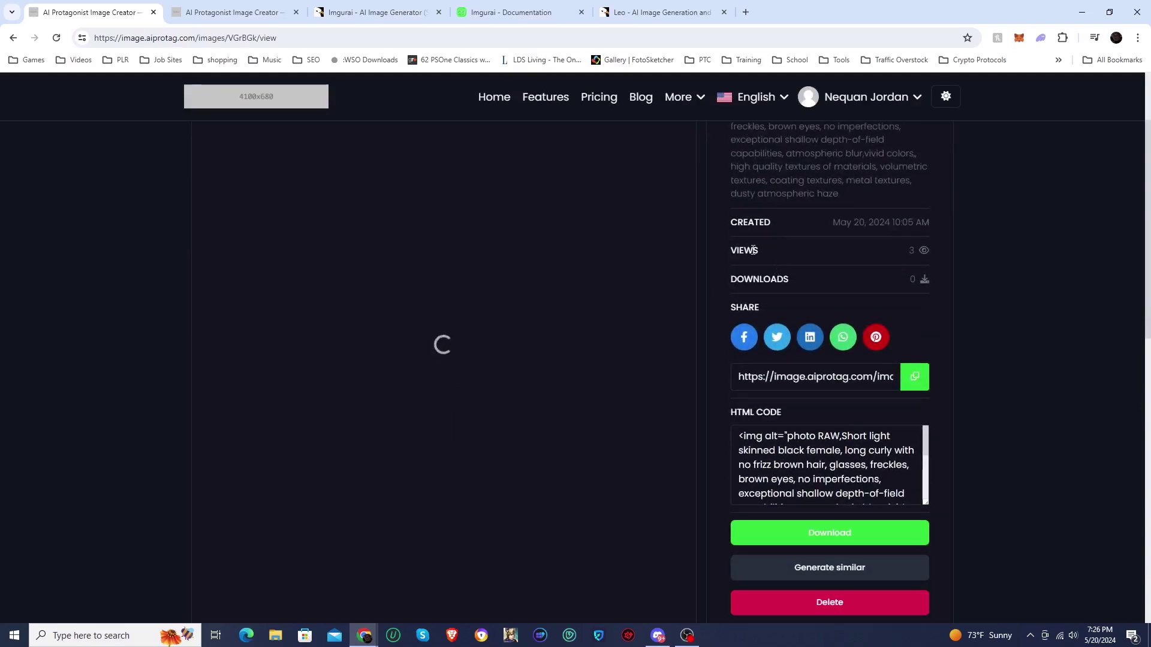
scroll(784, 275, down, 2)
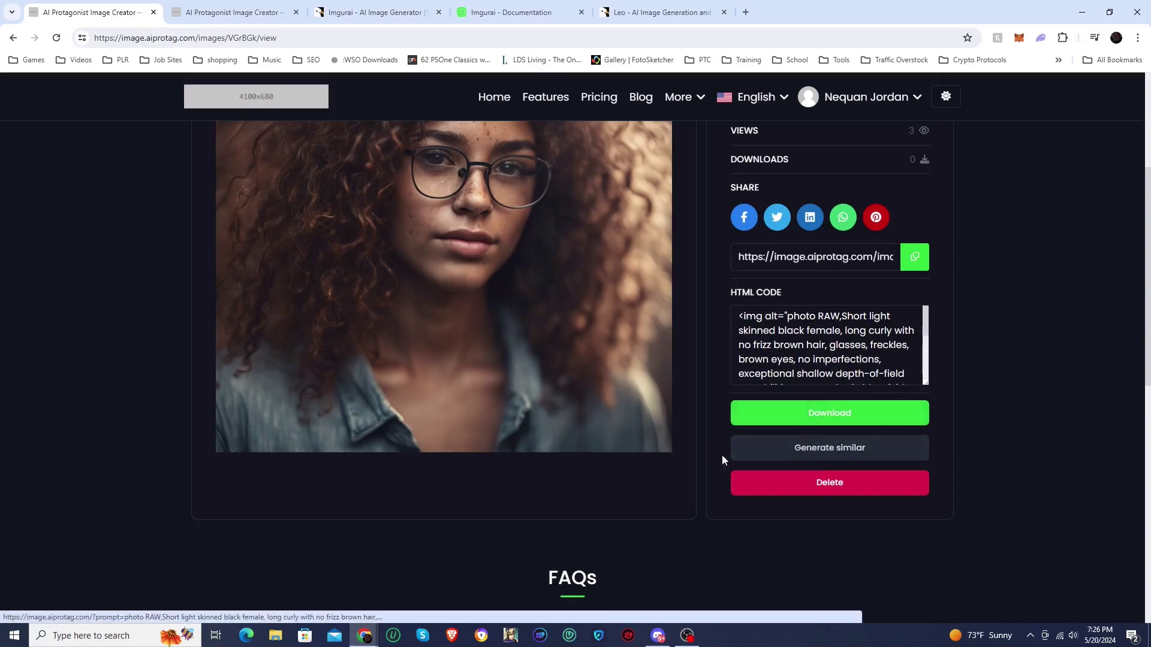
scroll(532, 433, up, 4)
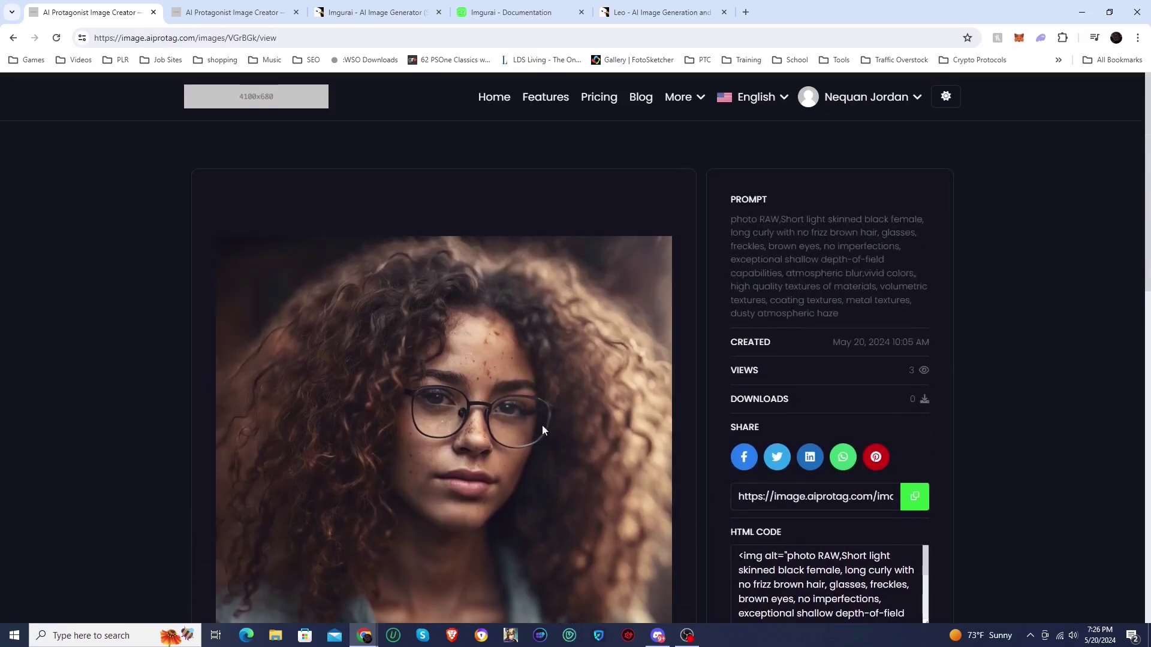
scroll(342, 376, down, 6)
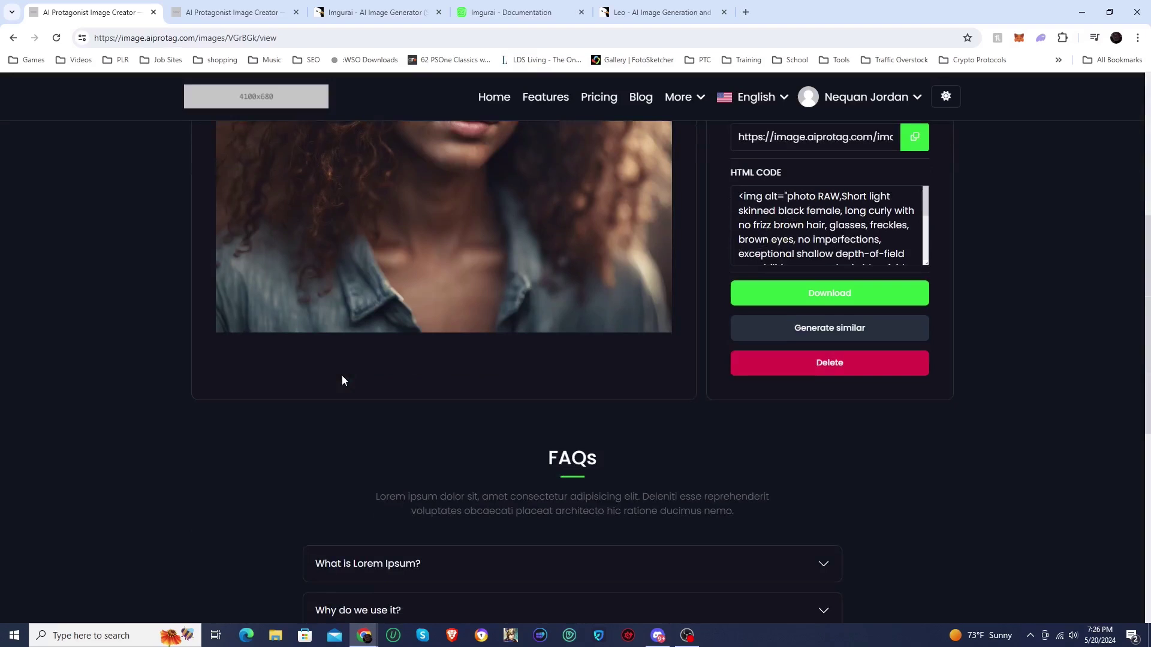
scroll(342, 376, up, 3)
scroll(341, 380, up, 2)
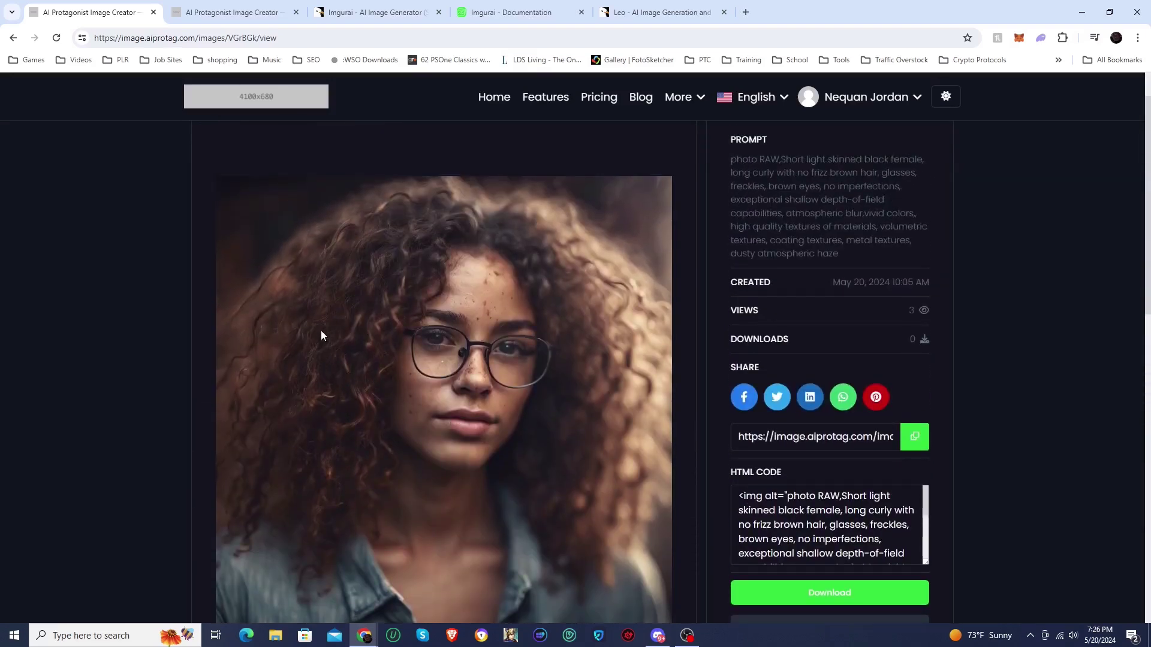
scroll(320, 329, down, 2)
scroll(319, 326, down, 3)
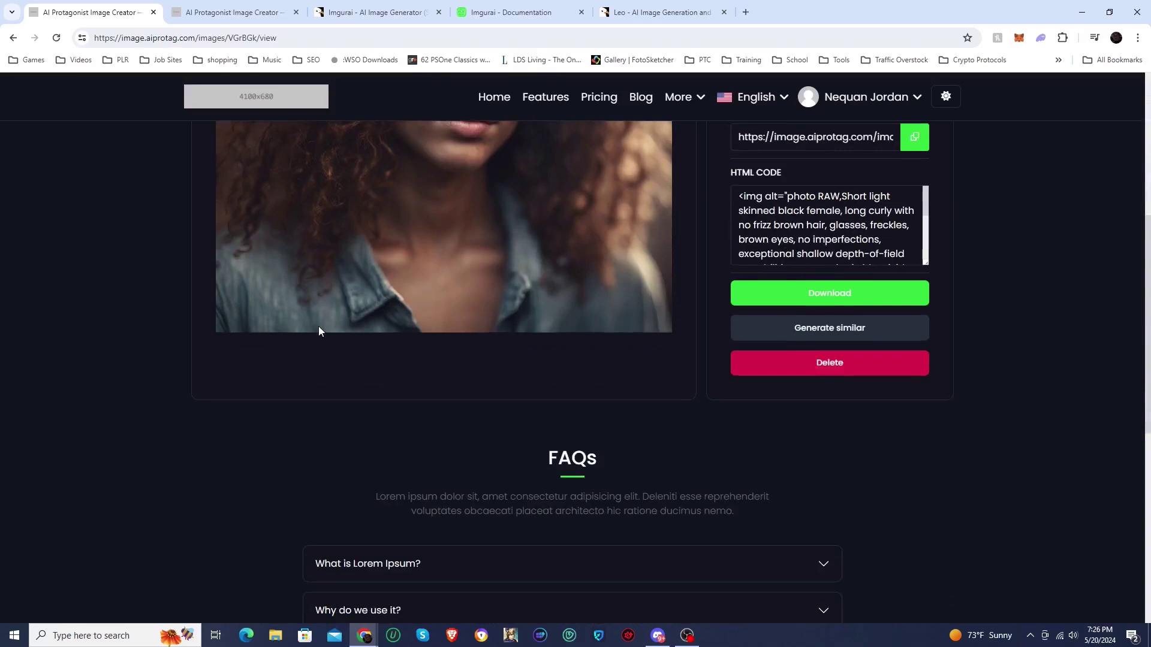
scroll(318, 326, down, 4)
scroll(264, 333, down, 1)
scroll(264, 334, up, 1)
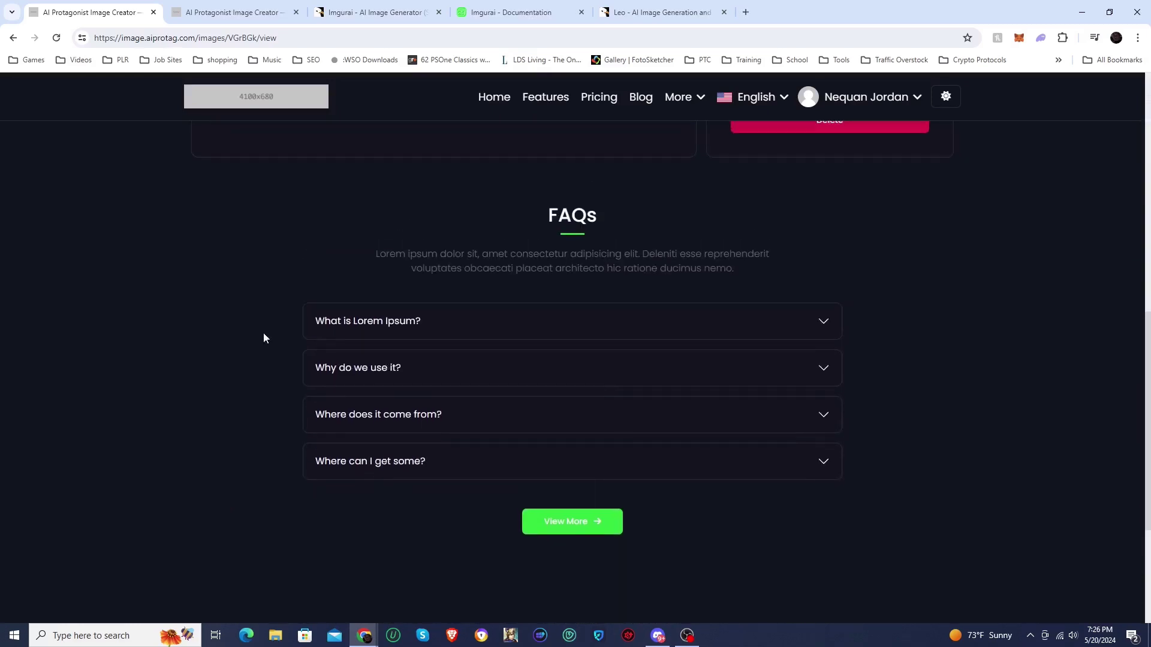
drag(395, 263, 606, 273)
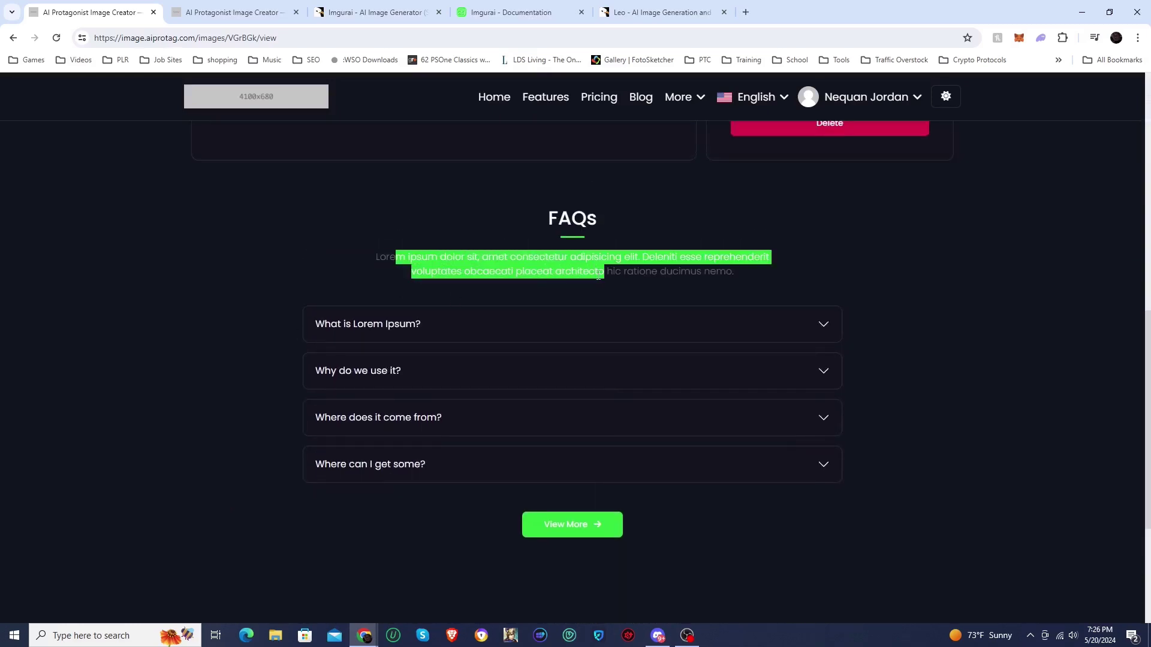
click(443, 294)
scroll(458, 359, down, 1)
scroll(462, 372, down, 3)
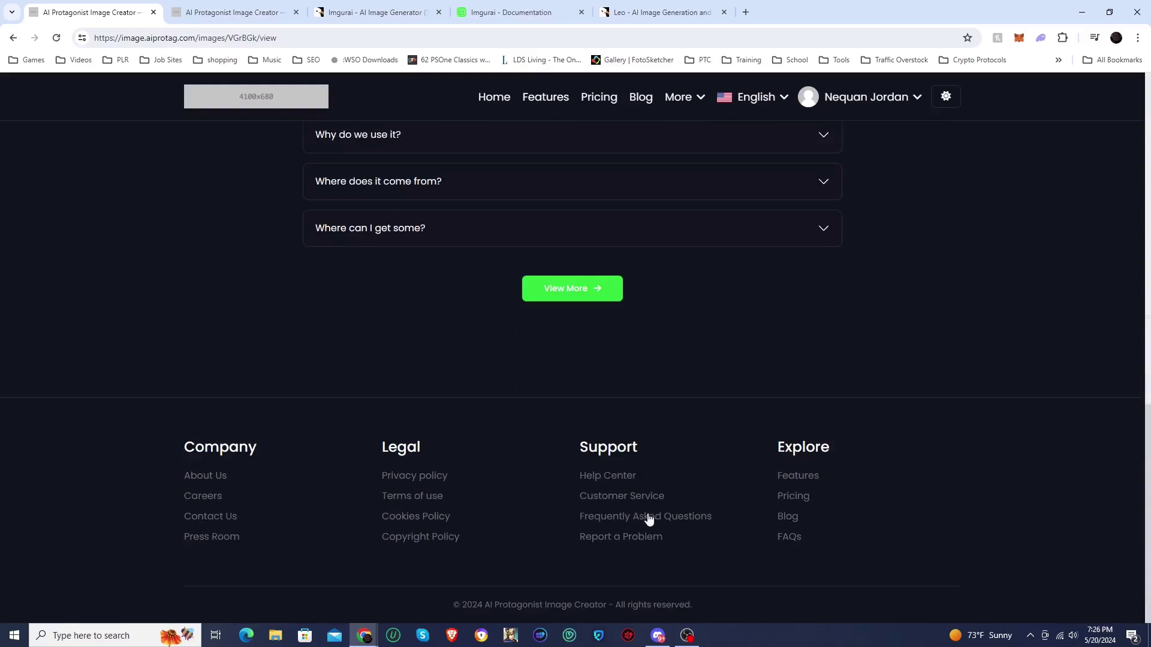
scroll(545, 482, up, 15)
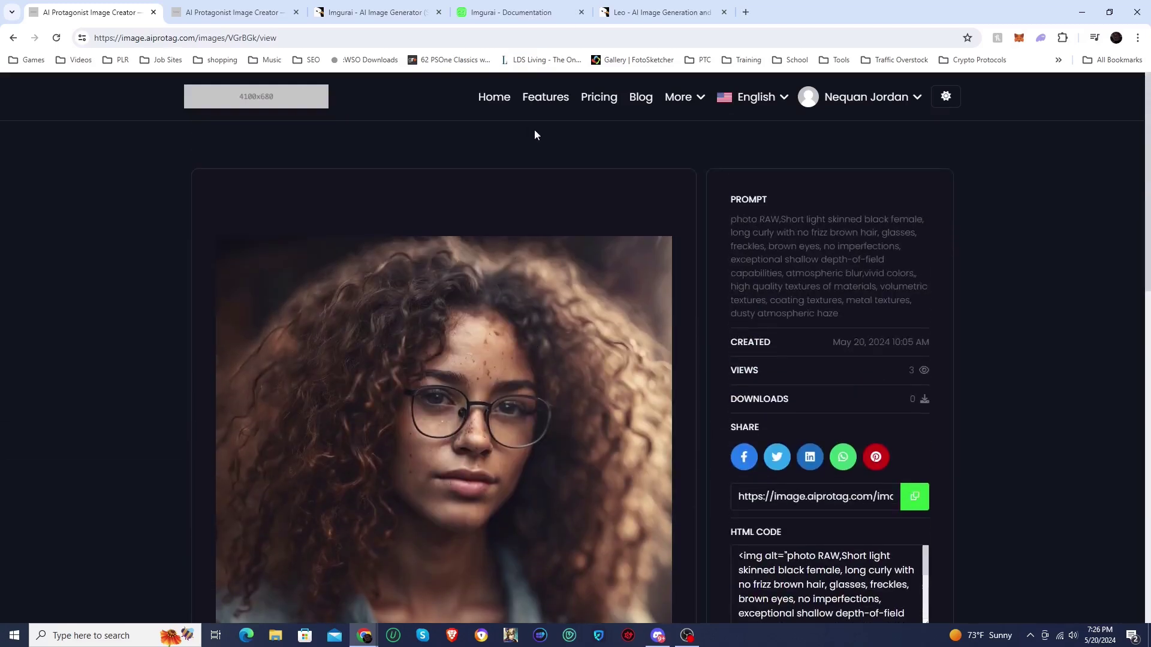
Return to the generator home page and reveal the extra generation options under the prompt
click(492, 99)
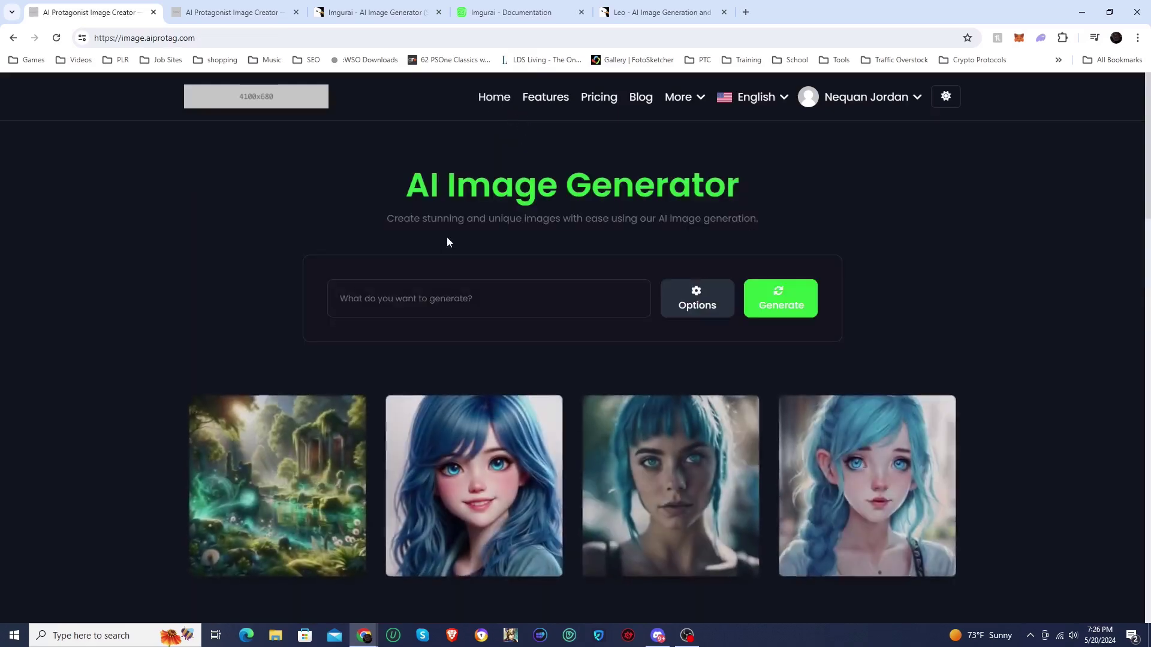
scroll(447, 240, down, 1)
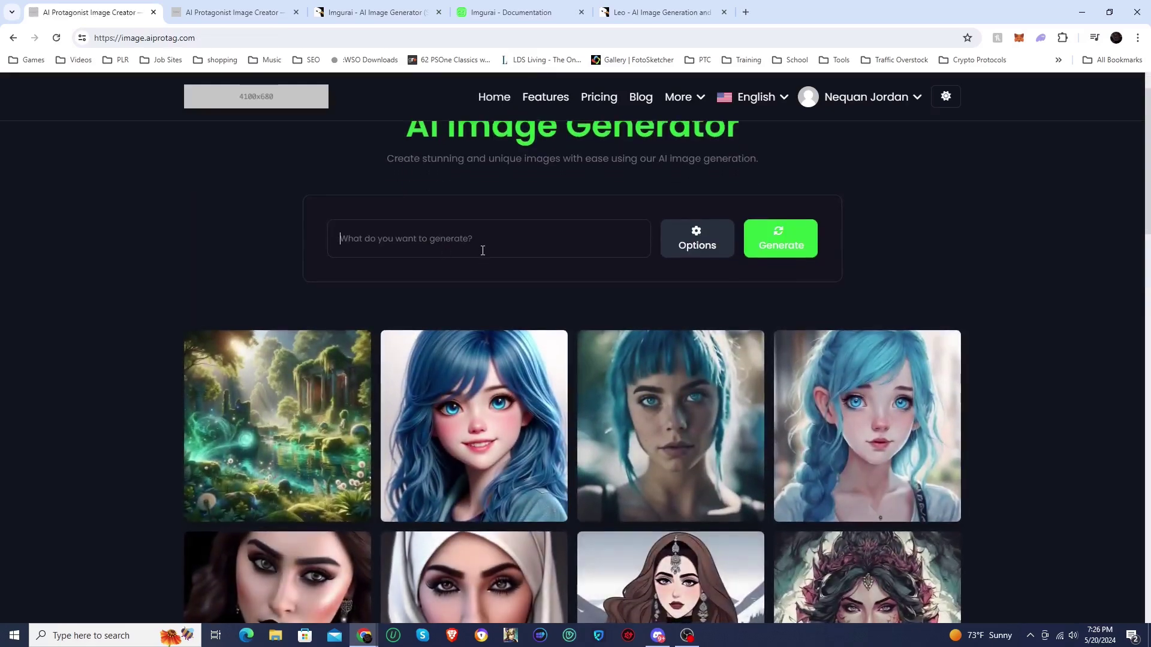
click(386, 227)
click(695, 245)
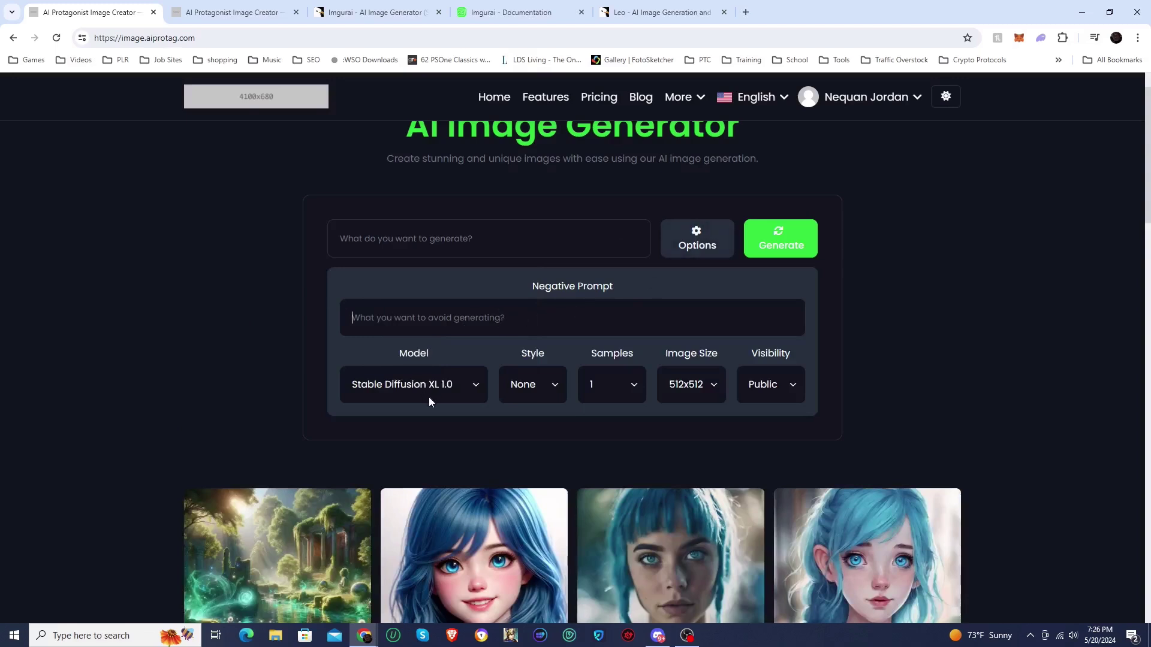
Review the dropdowns, keeping Stable Diffusion XL 1.0, style None, 1 sample, 512x512 and Public
scroll(443, 381, down, 1)
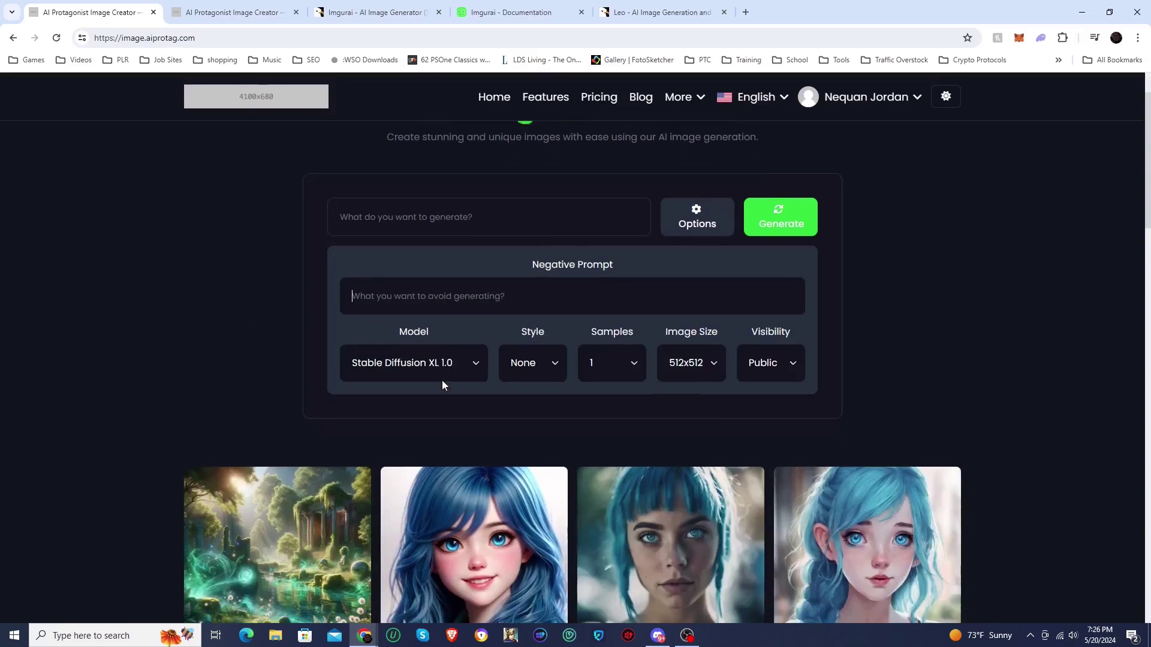
scroll(441, 380, down, 2)
click(453, 327)
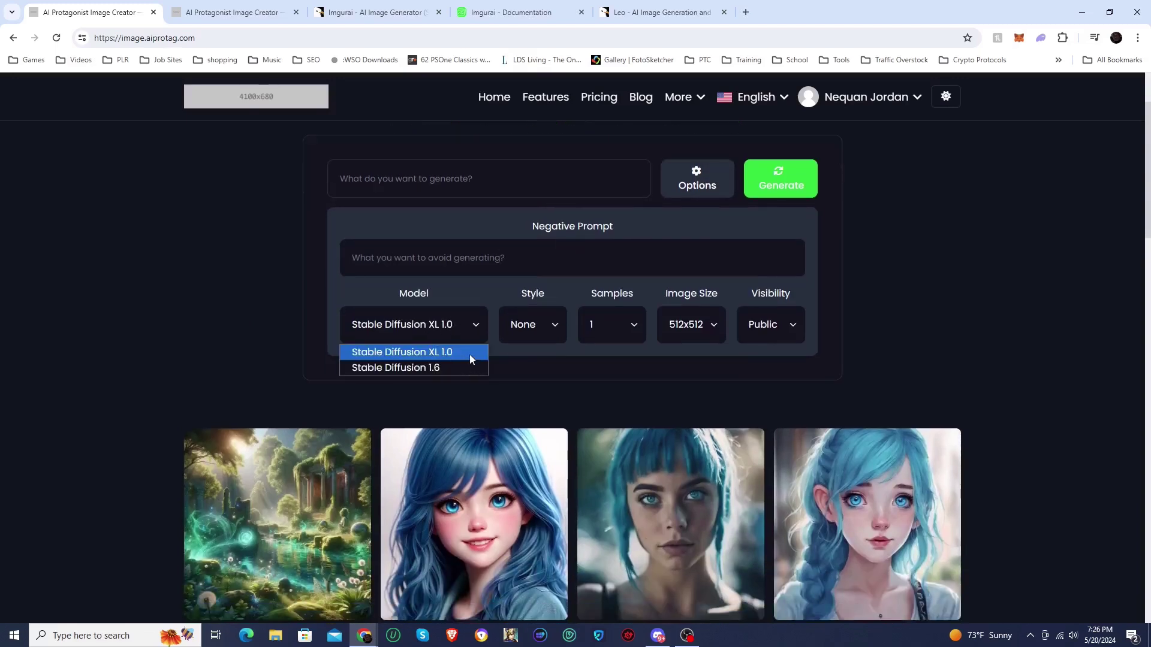
click(565, 381)
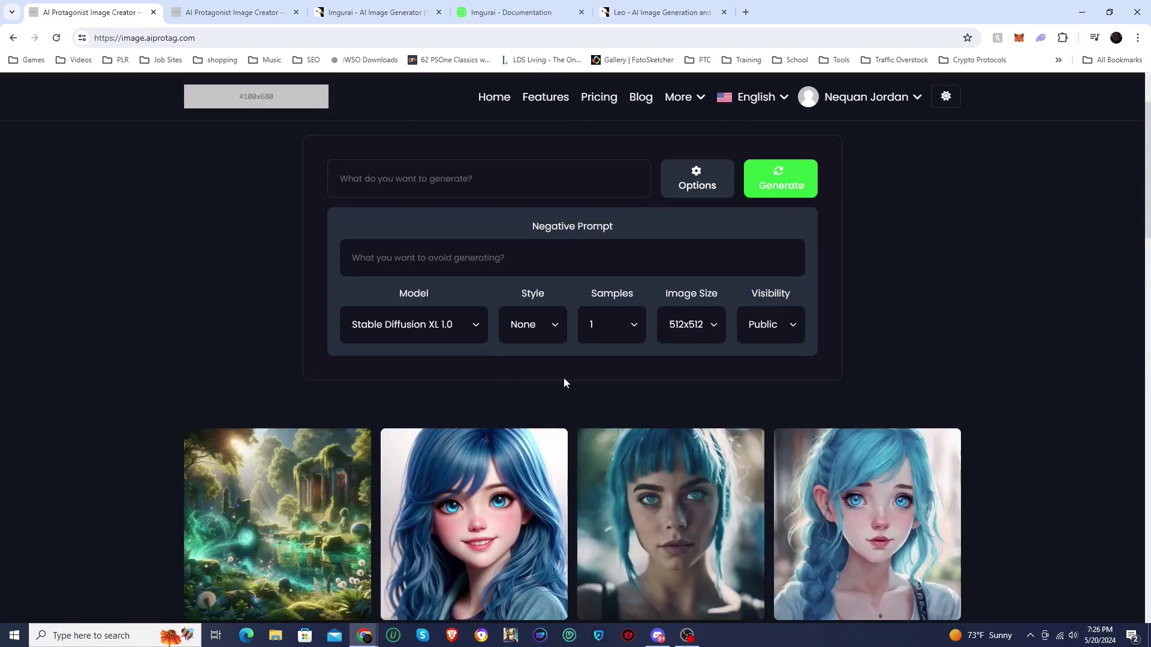
click(552, 326)
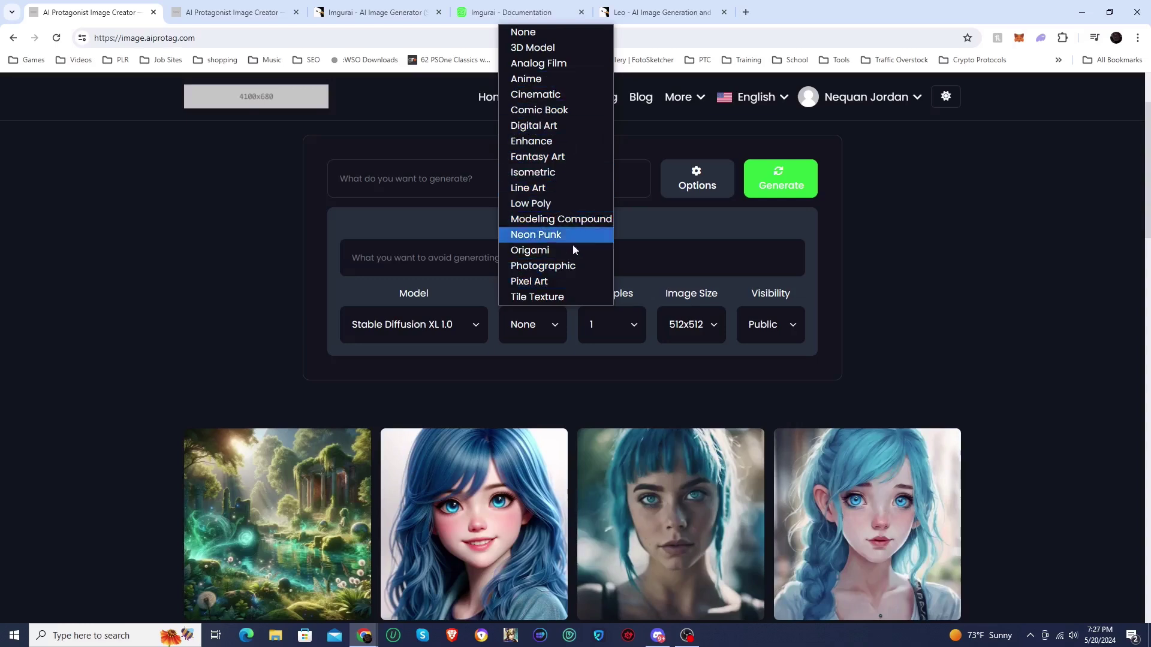
click(624, 377)
click(628, 325)
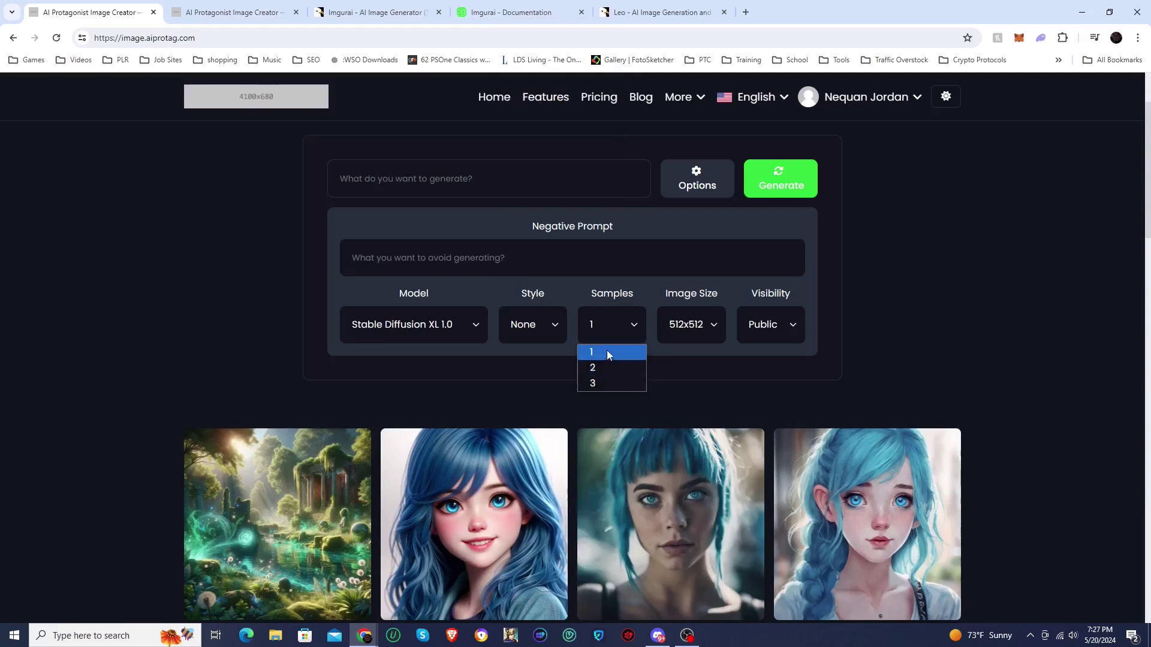
click(683, 383)
click(698, 333)
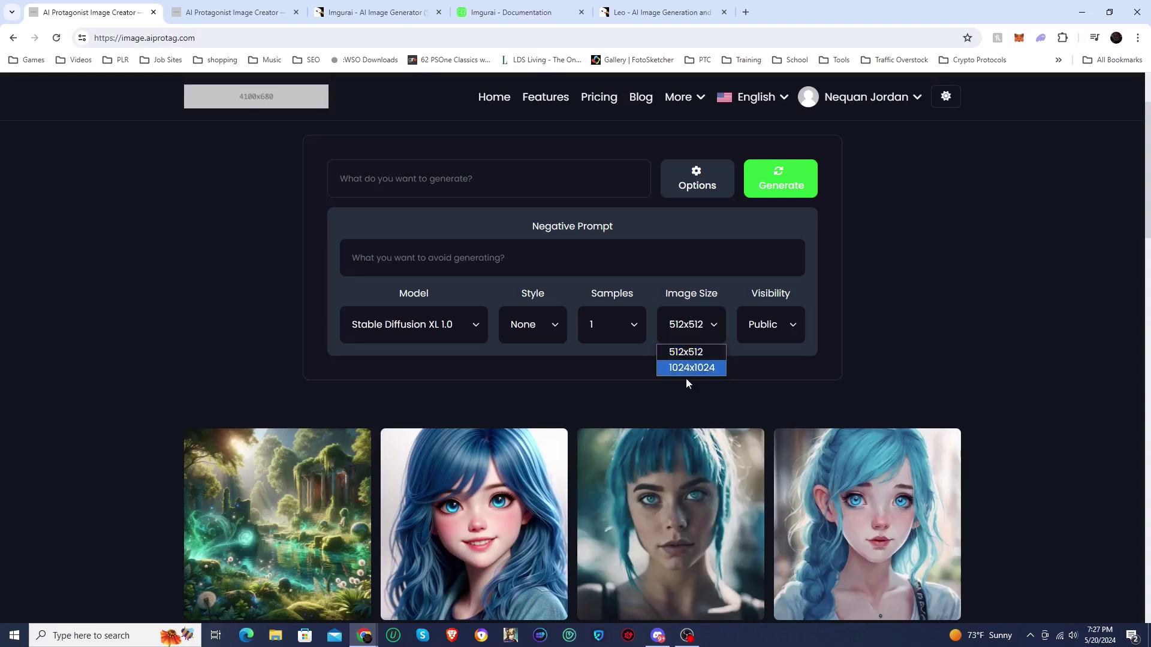
click(689, 324)
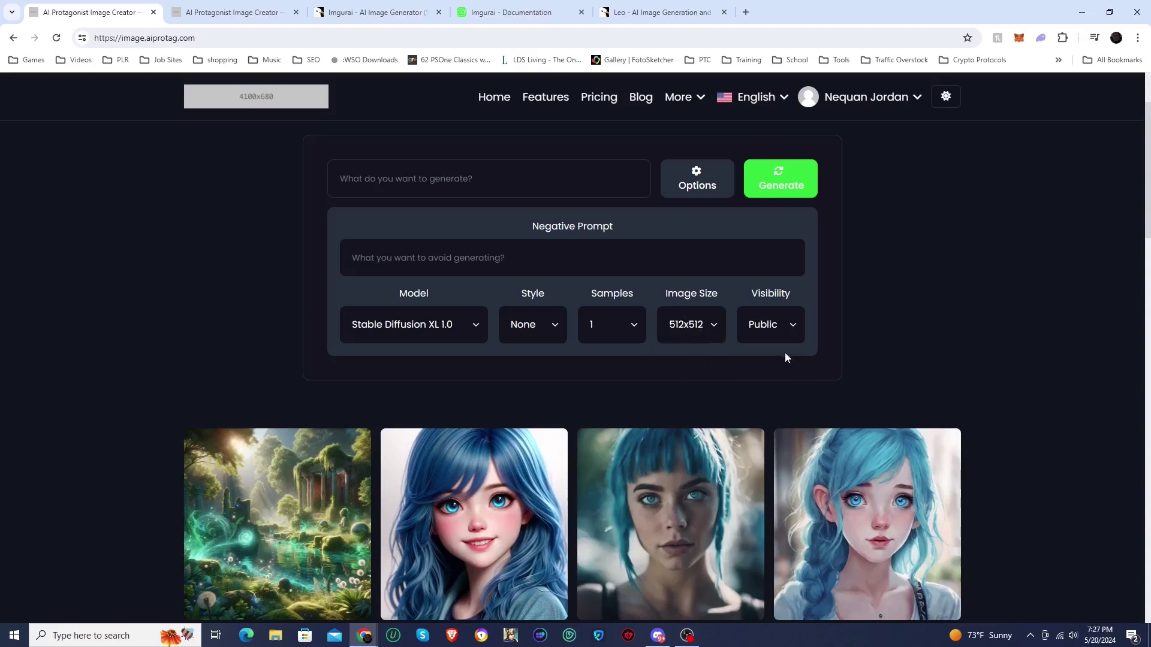
click(776, 335)
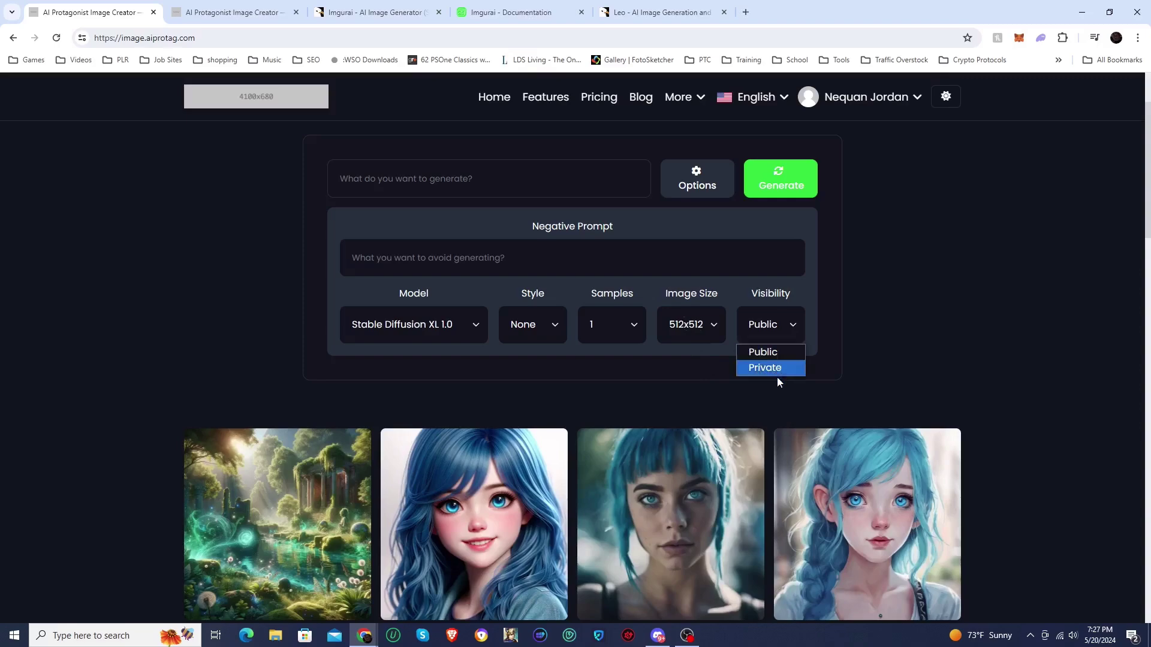
click(874, 359)
scroll(618, 390, down, 4)
Scroll the gallery and open the blue-haired portrait's detail page
scroll(597, 387, up, 5)
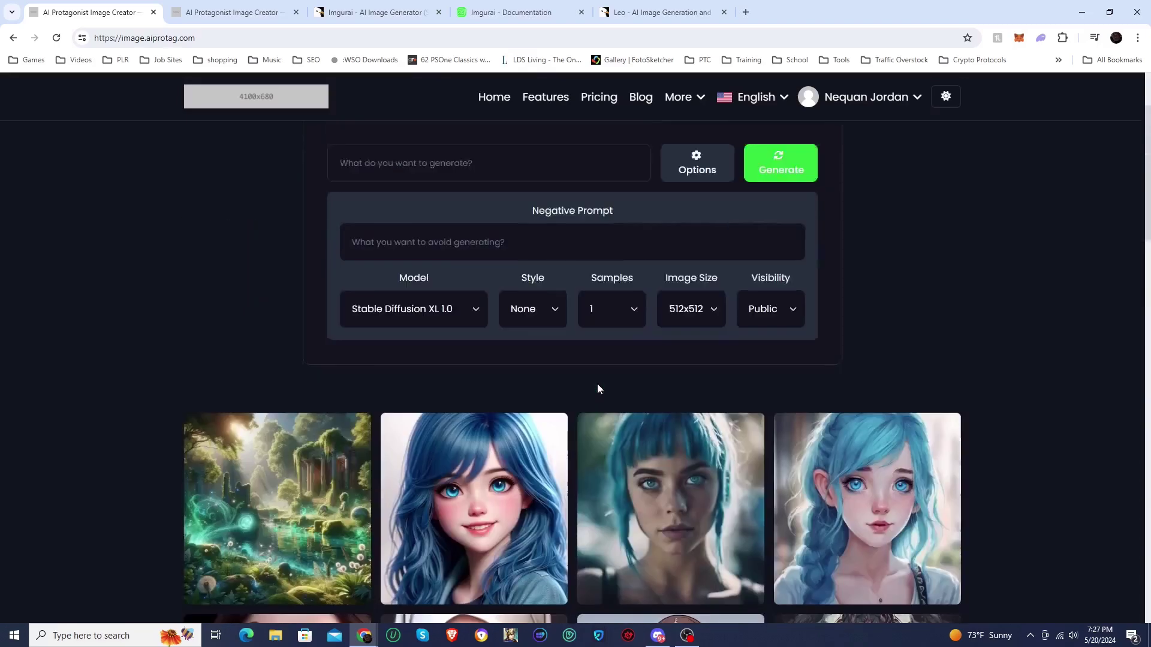
scroll(597, 388, down, 2)
scroll(597, 388, down, 5)
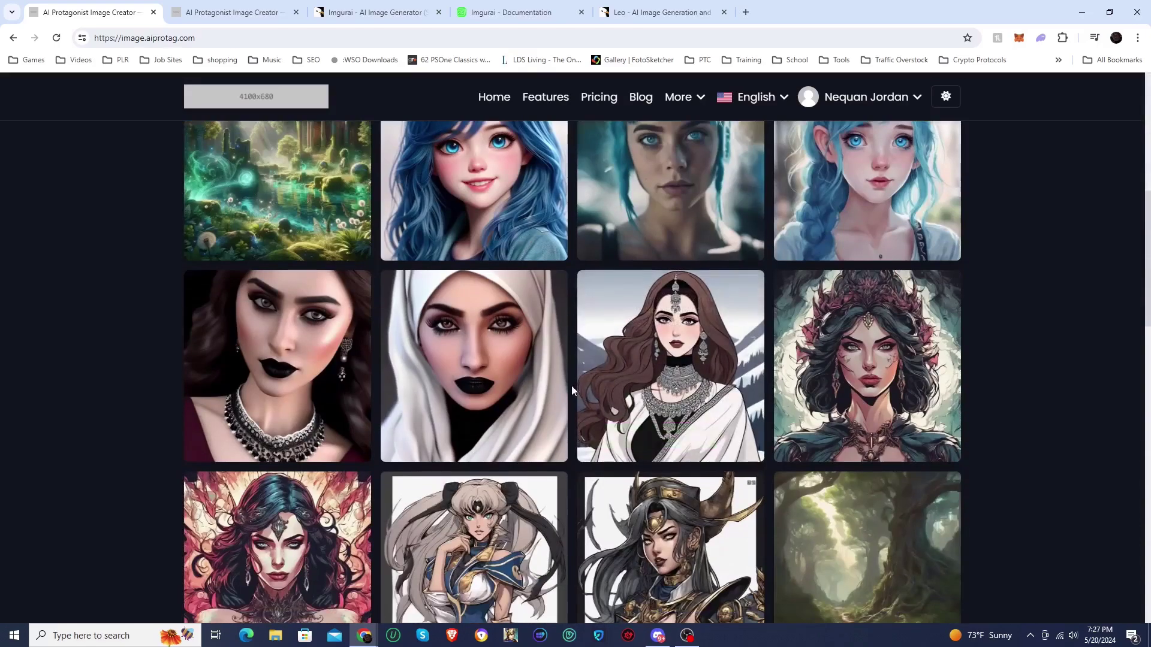
scroll(571, 386, down, 4)
scroll(571, 390, down, 3)
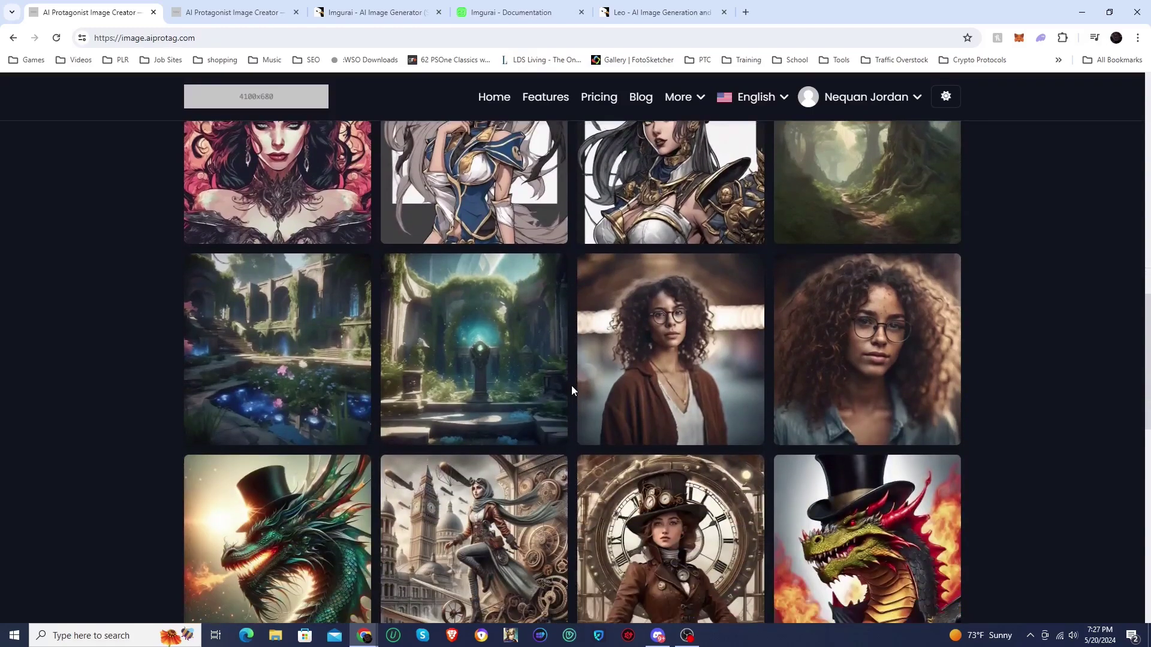
scroll(570, 389, down, 2)
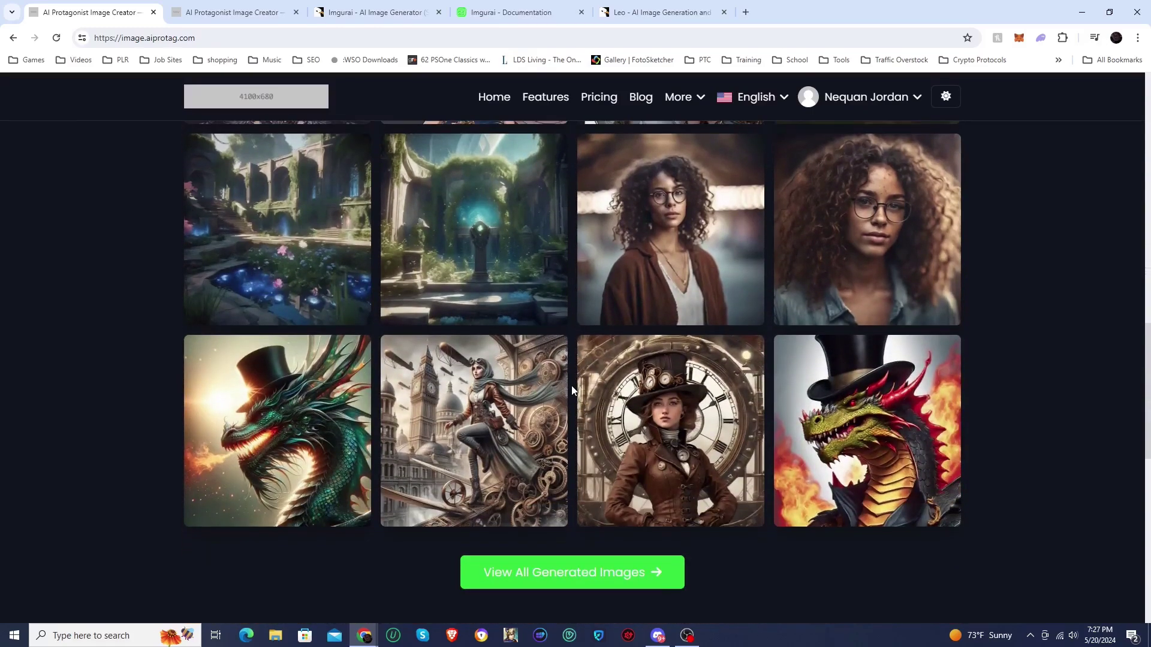
scroll(572, 390, up, 6)
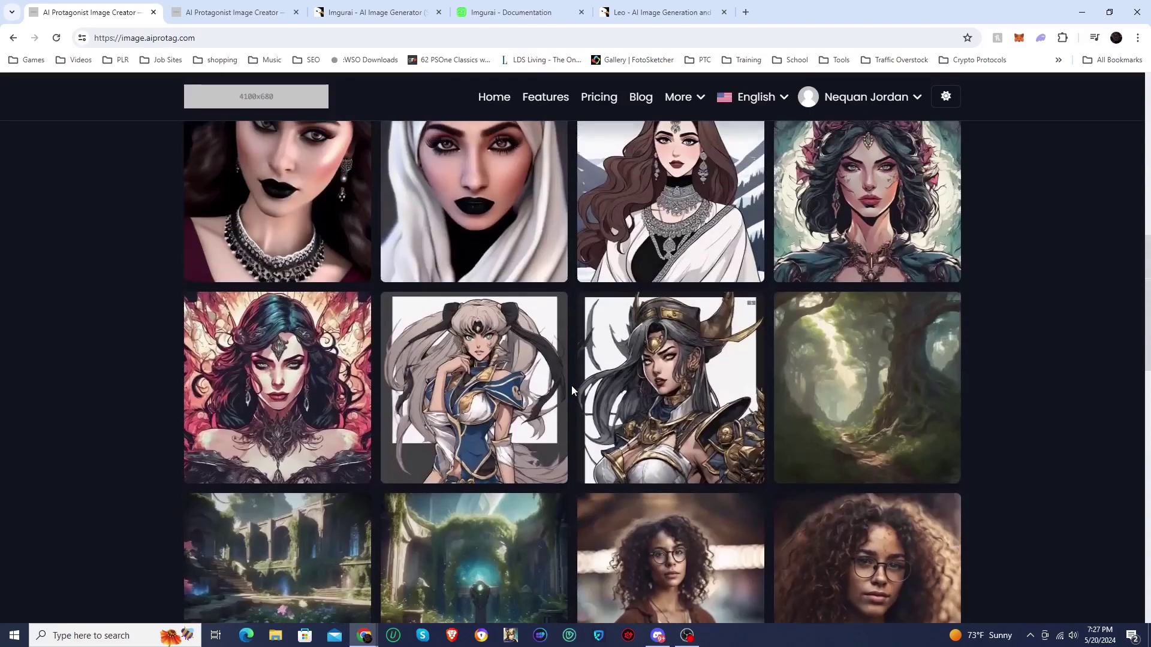
scroll(572, 390, up, 8)
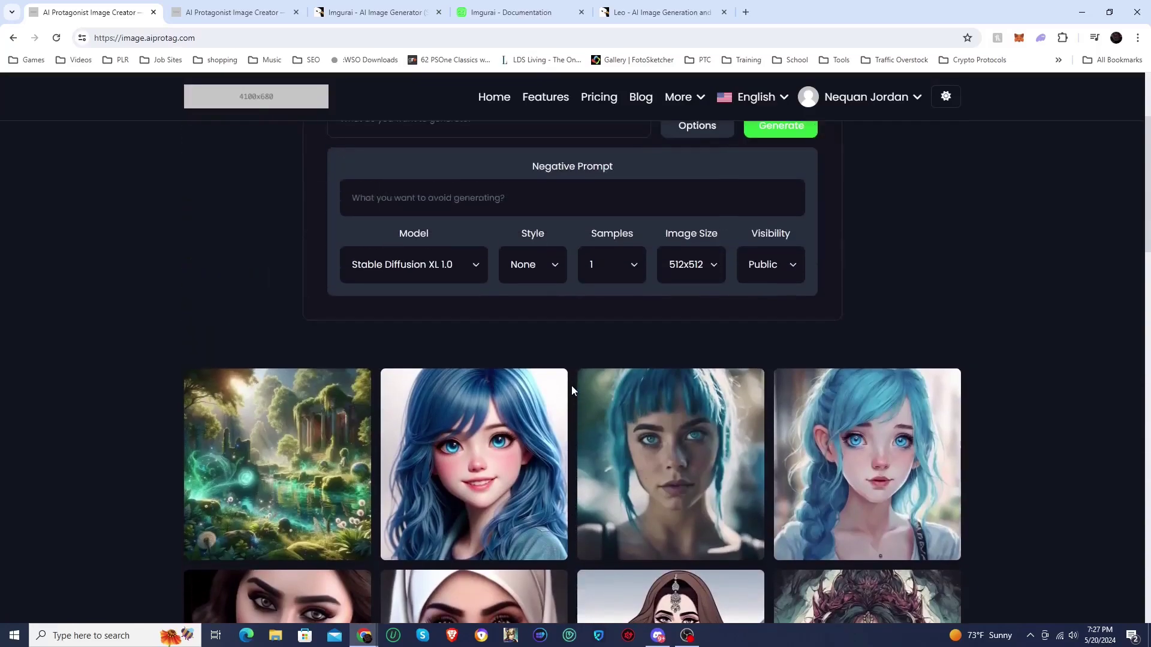
scroll(572, 389, down, 1)
scroll(636, 359, down, 2)
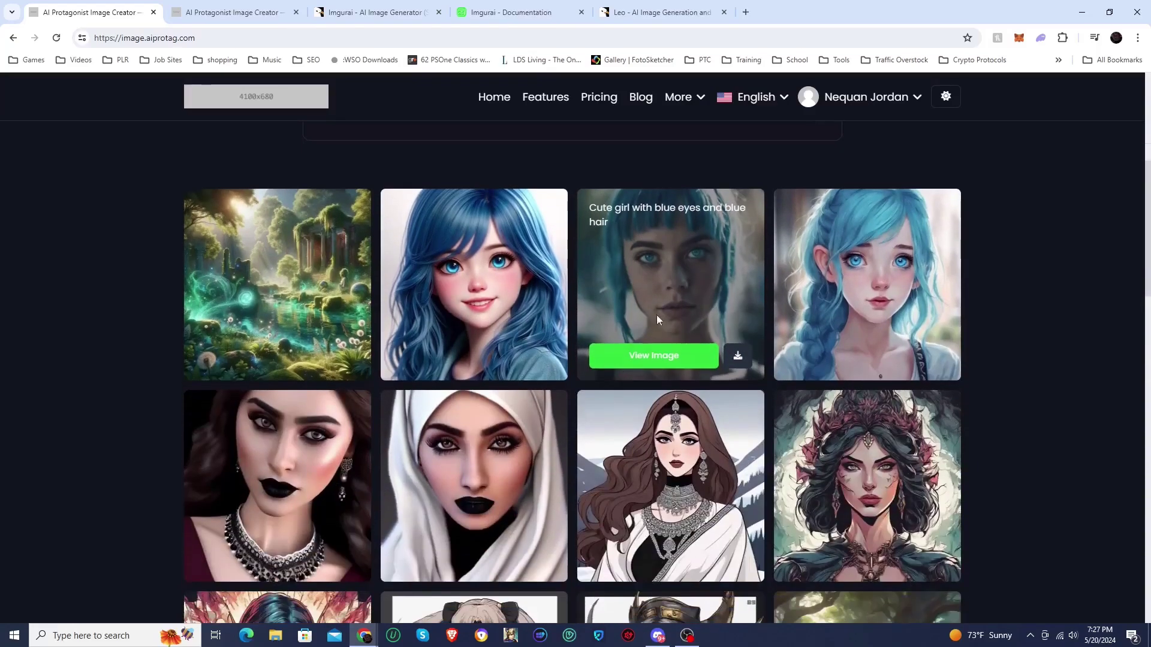
click(649, 359)
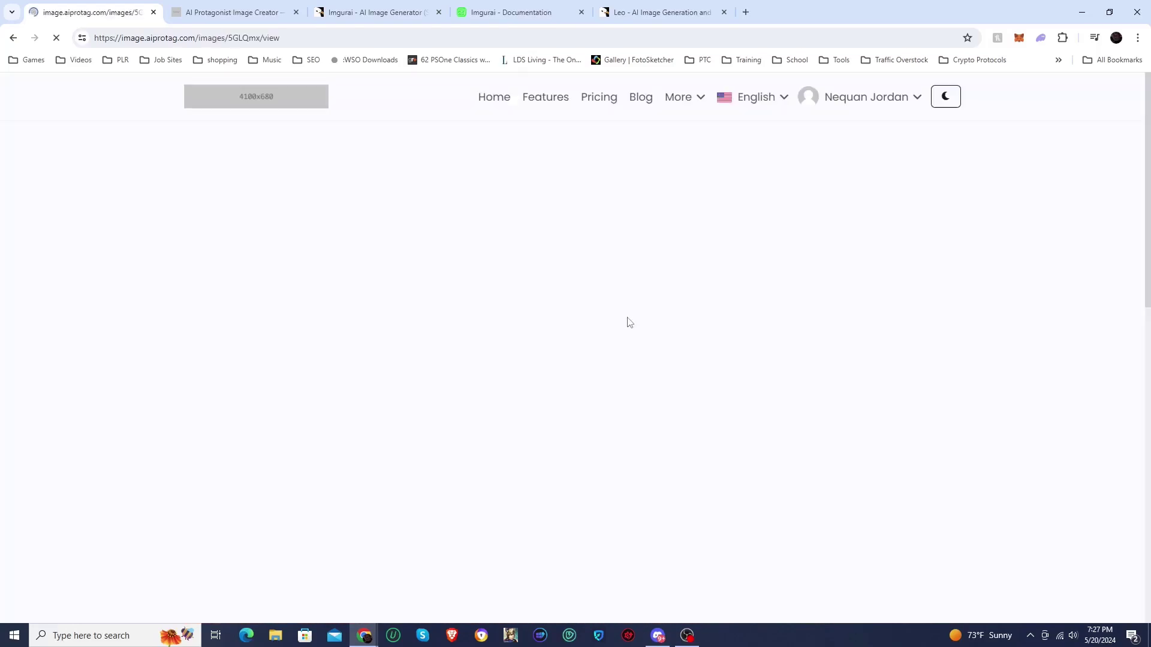
Skim the portrait page, then switch to the admin dashboard showing $0.00 earnings, 1 user, 20 images
scroll(499, 339, down, 3)
scroll(498, 339, up, 2)
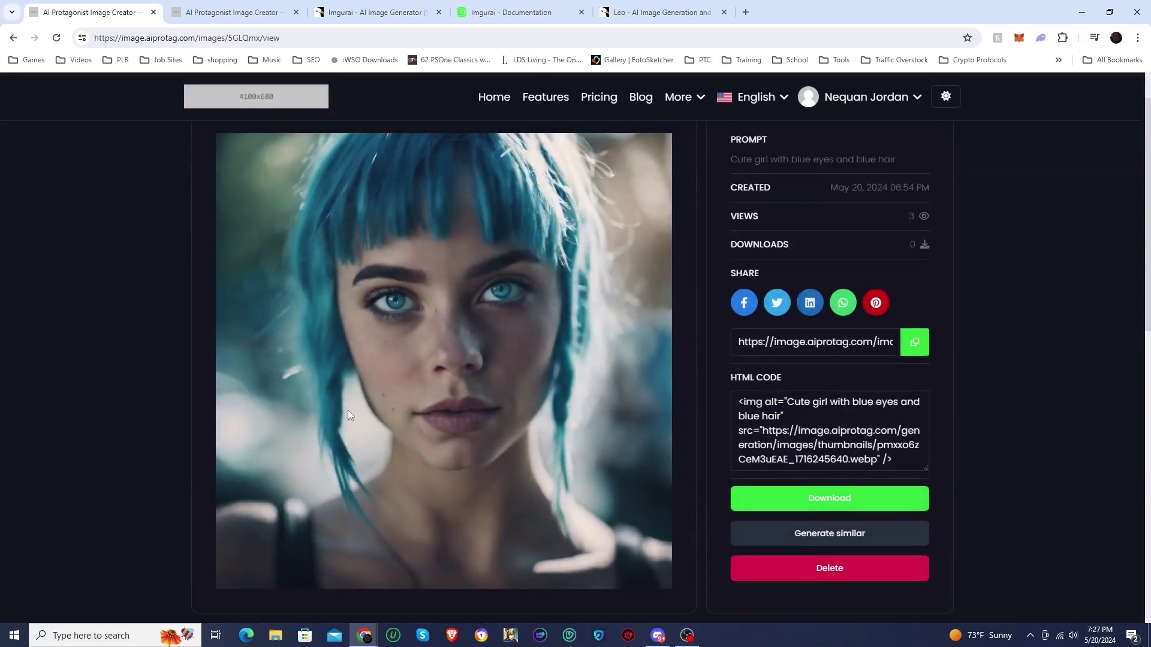
scroll(243, 390, up, 1)
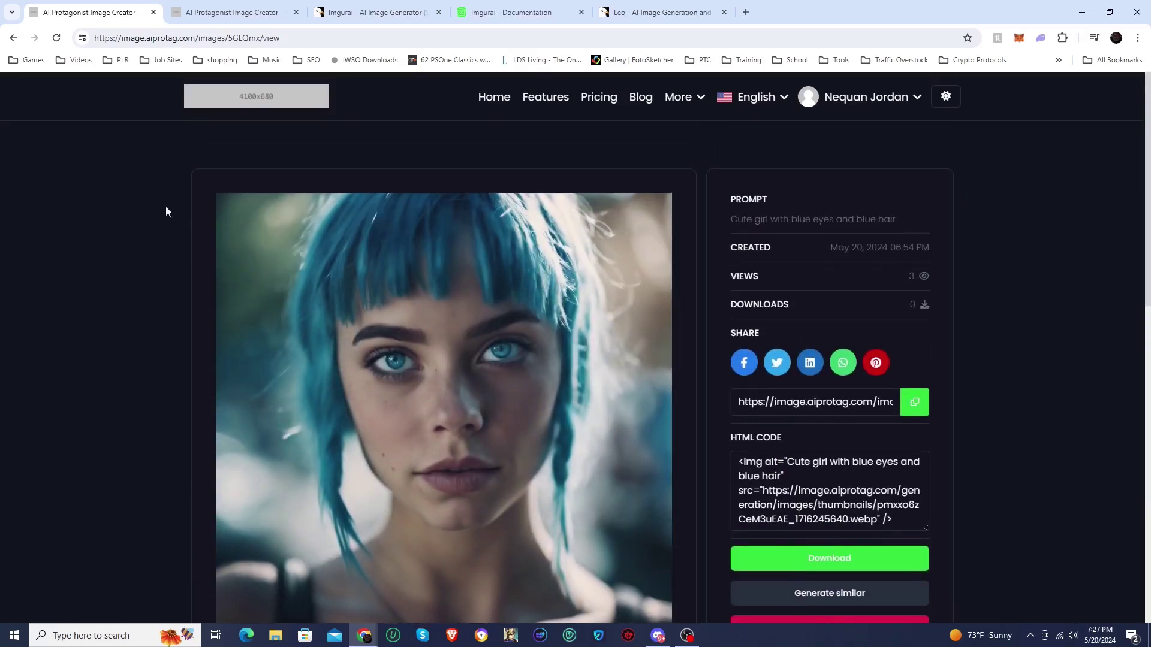
click(211, 12)
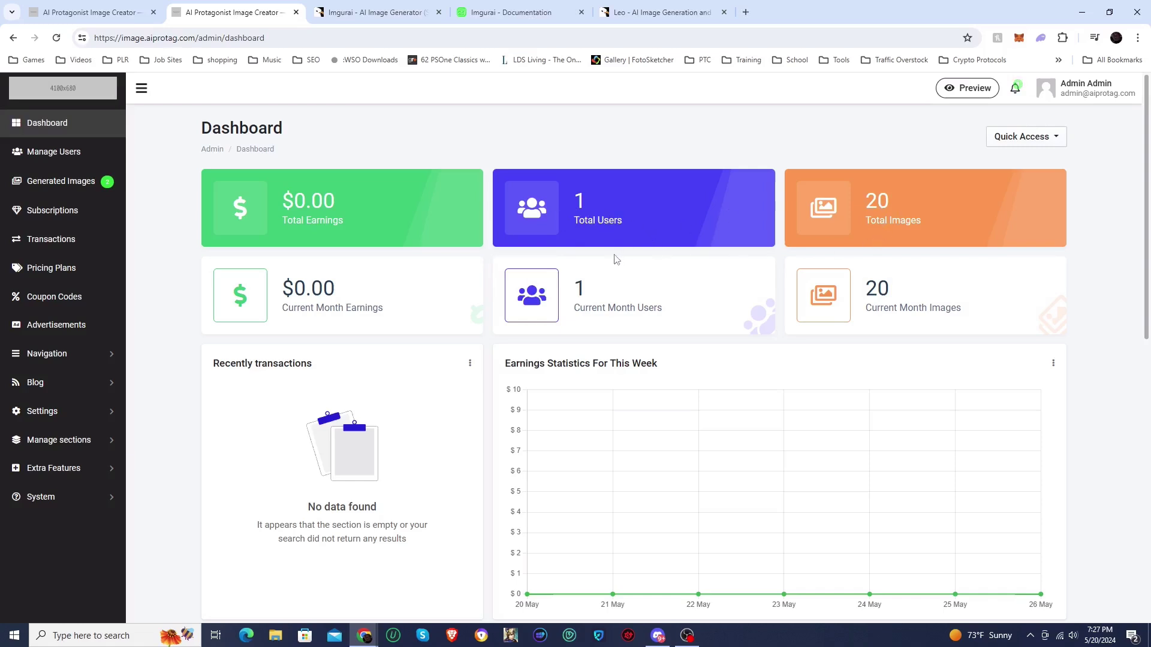
scroll(360, 281, down, 9)
scroll(361, 281, down, 1)
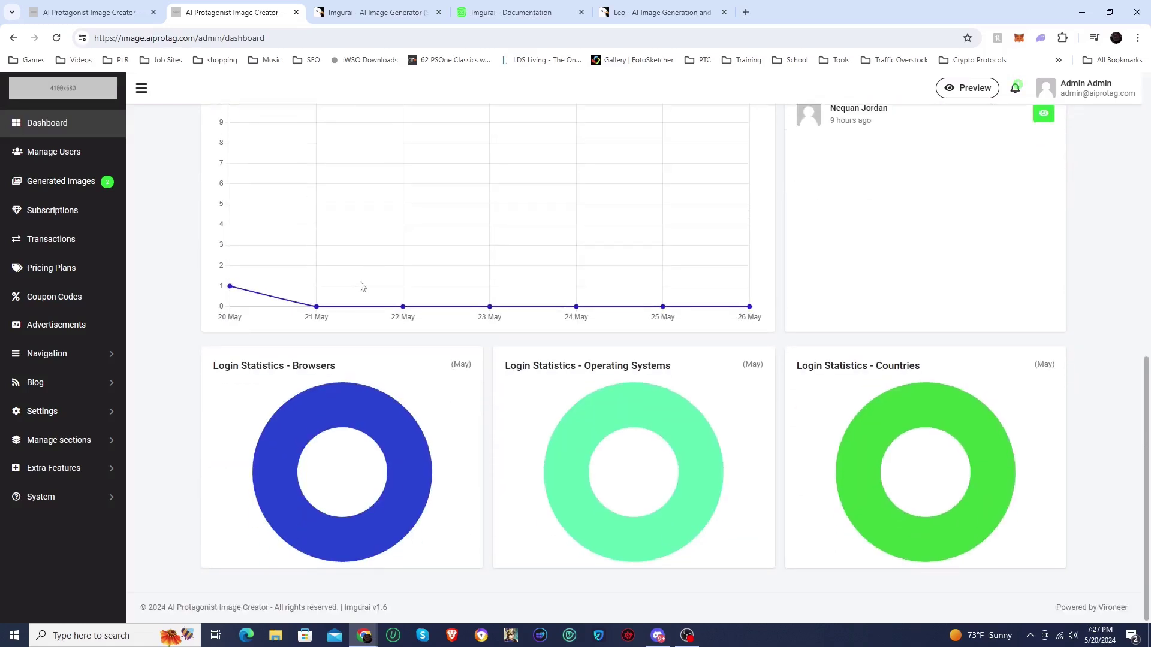
scroll(360, 285, up, 10)
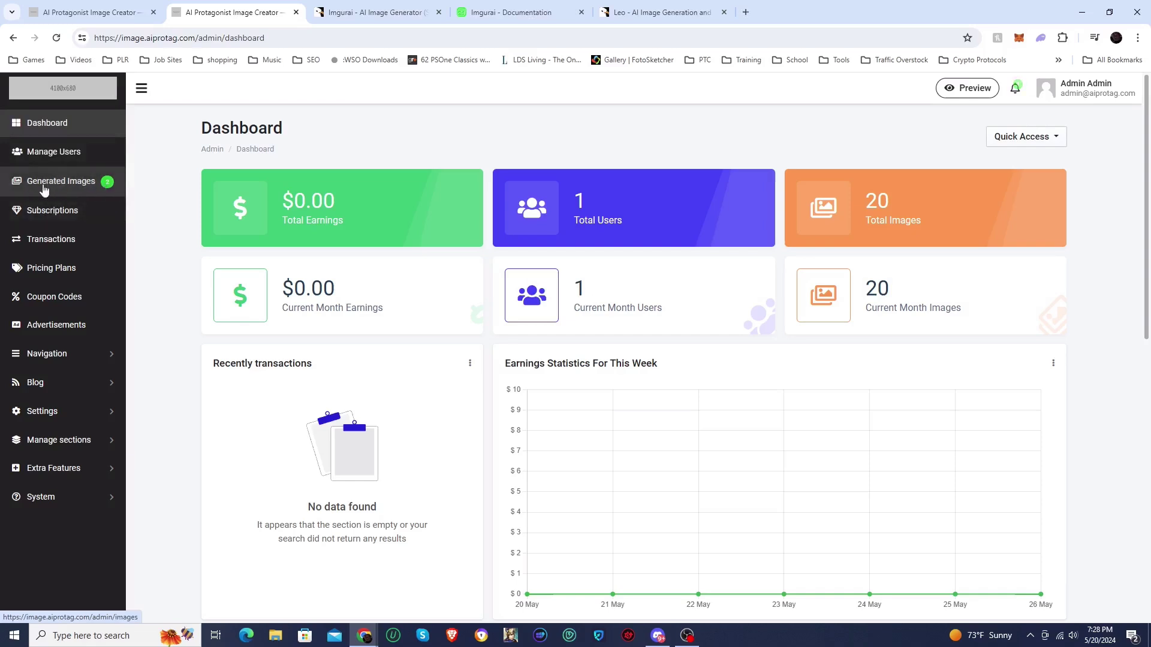
Open the admin Generated Images list and scroll through its 16 user and 4 guest images
click(78, 188)
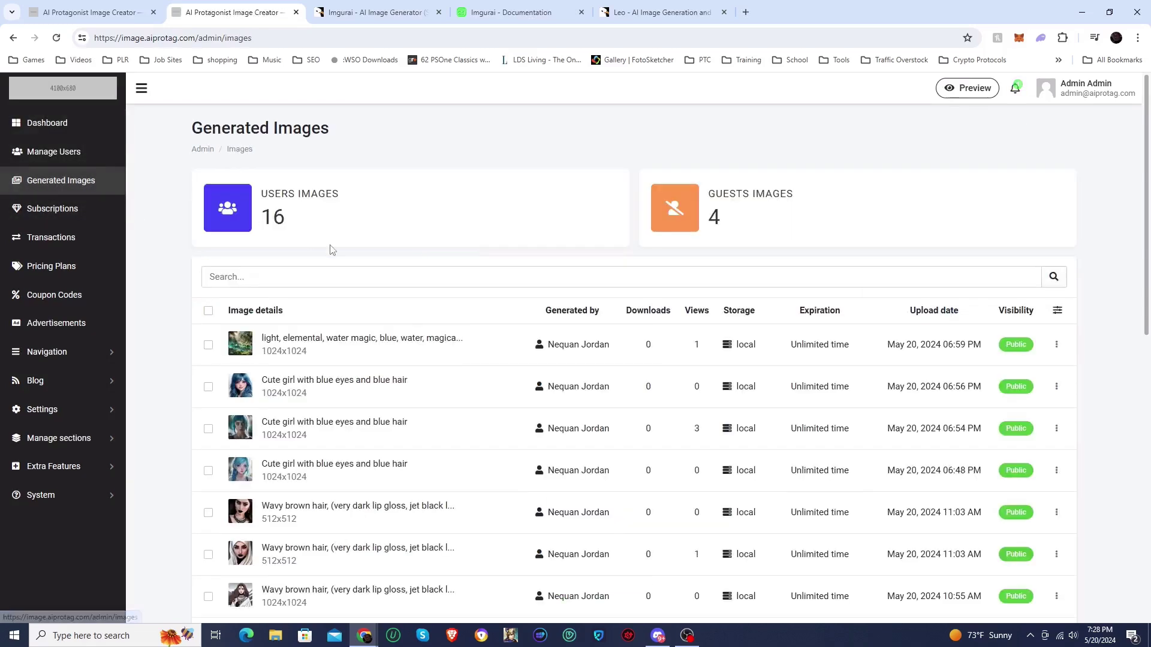
scroll(470, 339, down, 3)
scroll(471, 333, up, 1)
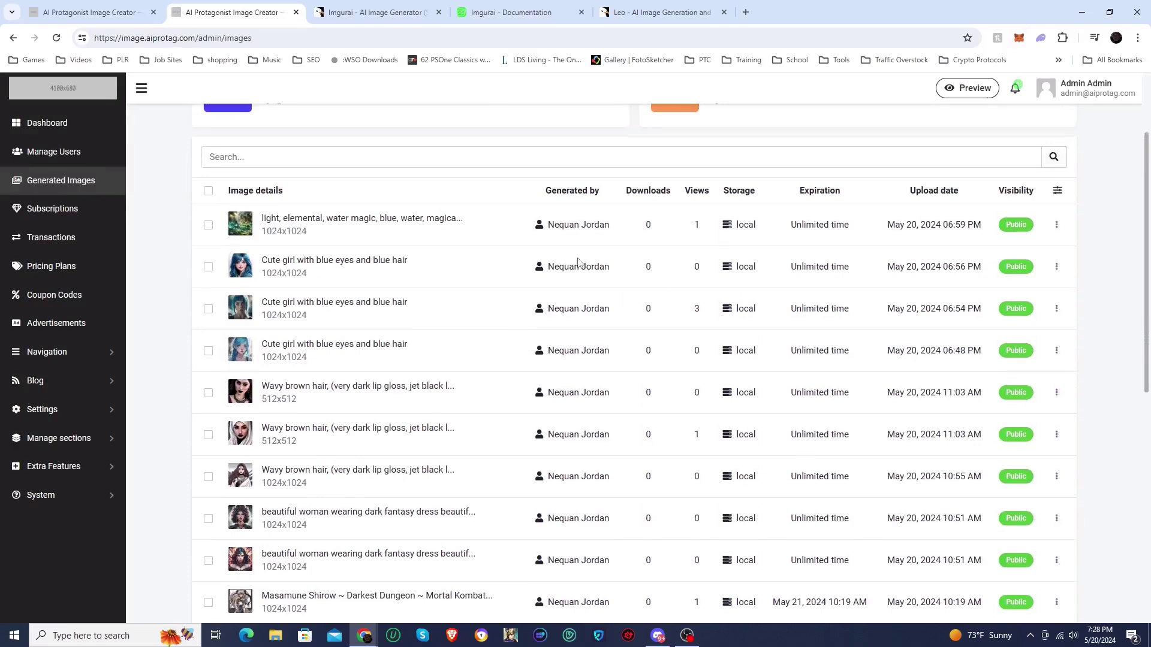
scroll(438, 312, down, 5)
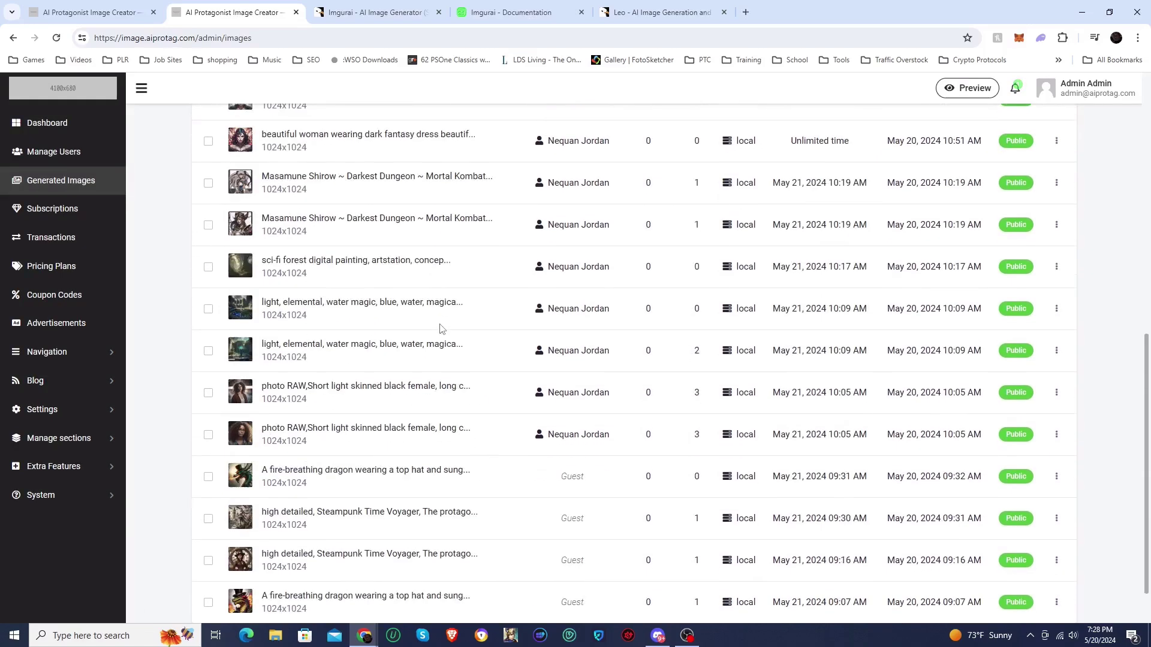
scroll(445, 328, up, 3)
scroll(444, 329, up, 3)
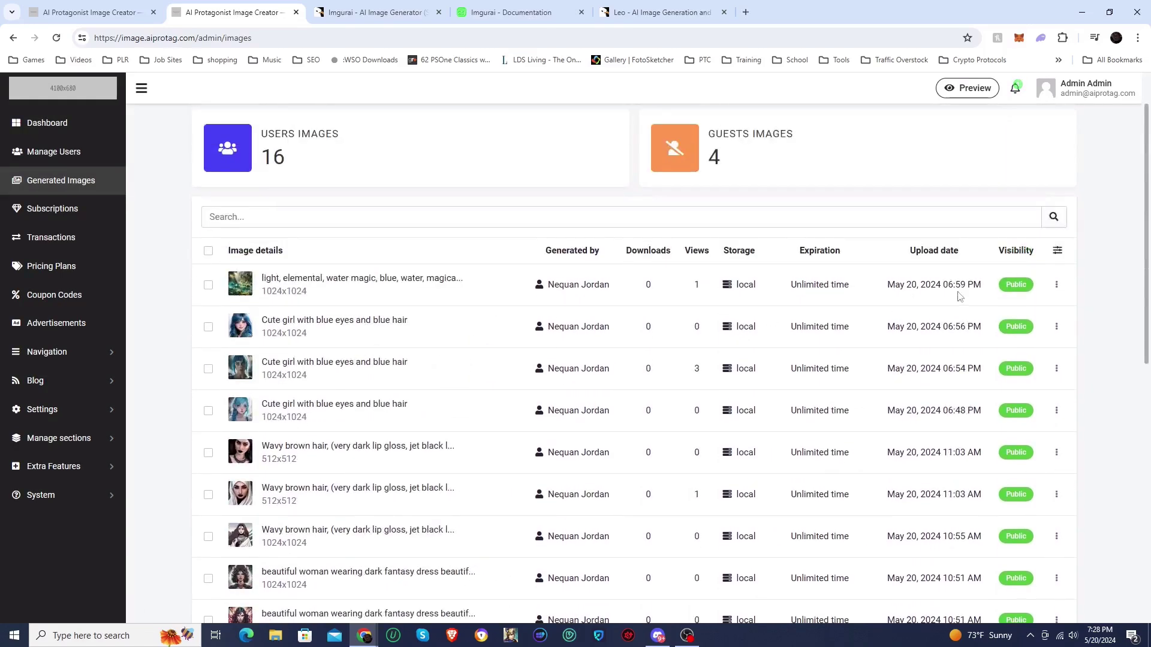
Inspect the newest image's action menu, then go to the Subscriptions page
click(1054, 288)
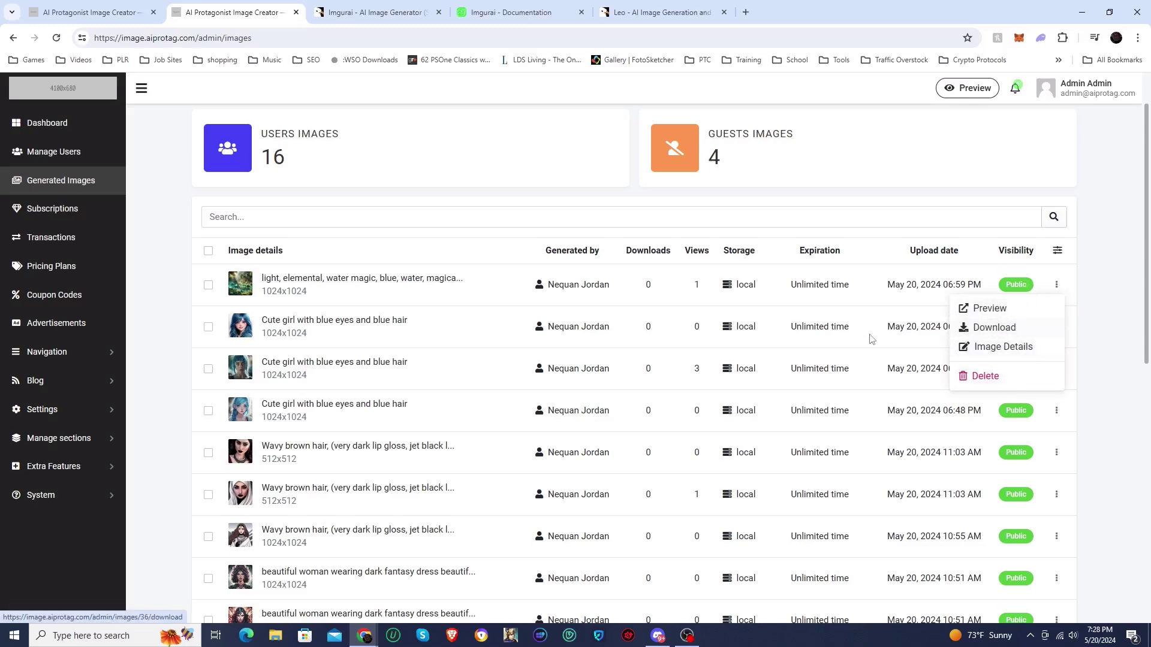
click(148, 292)
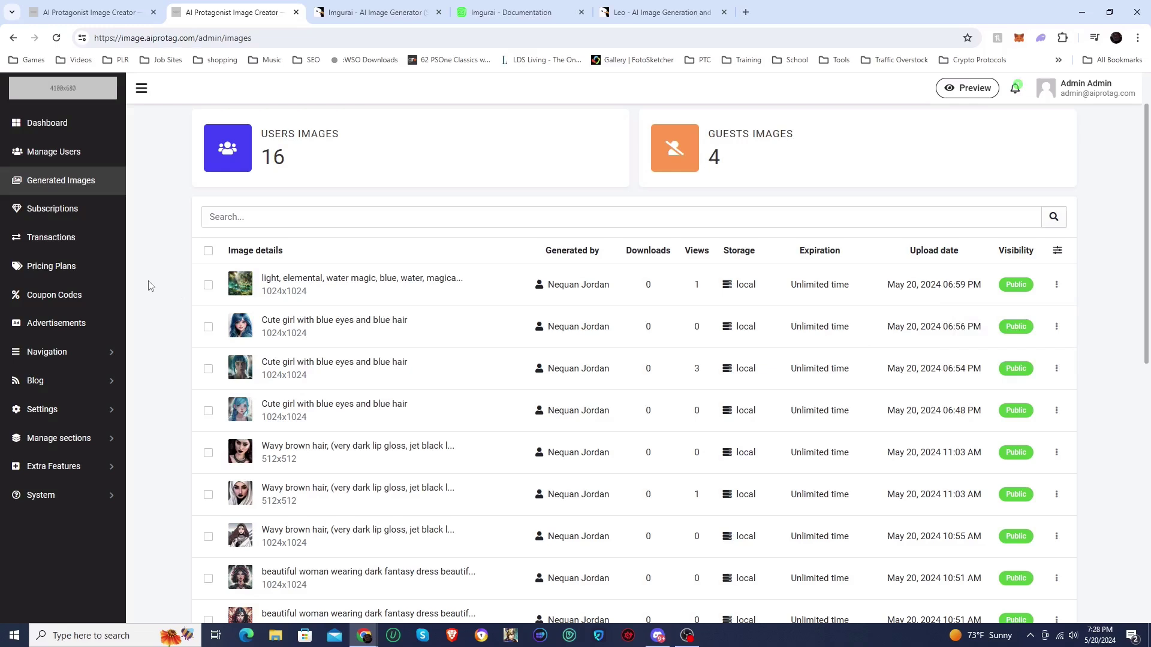
click(45, 206)
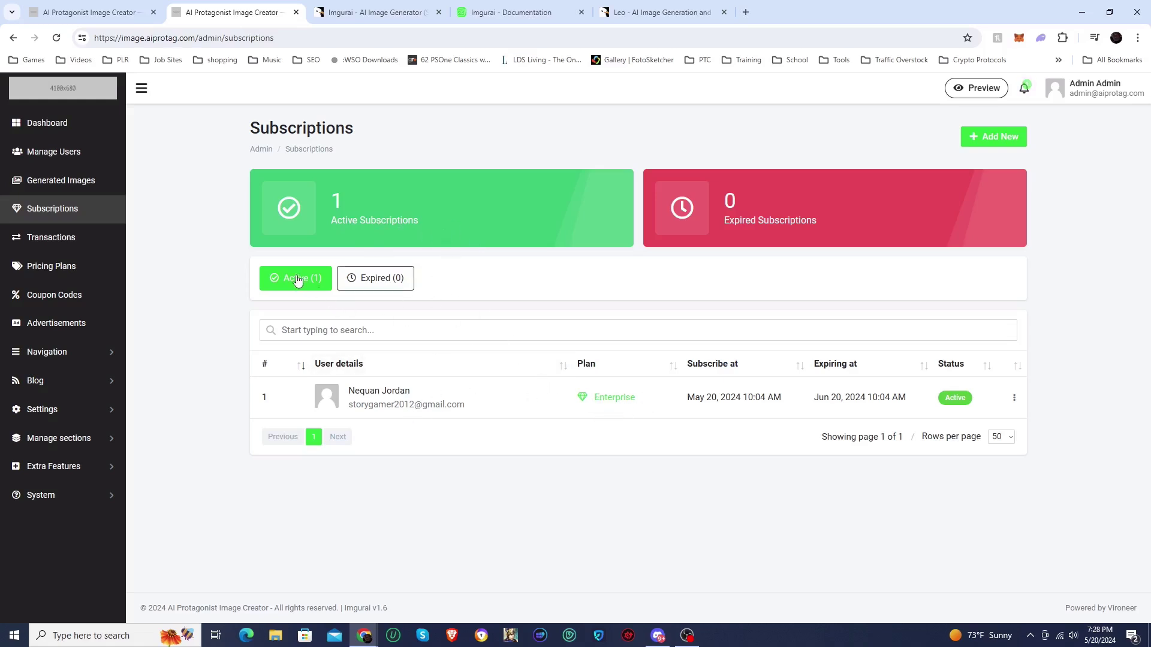
Check expired subscriptions and a row's actions, view the empty Transactions, then open Pricing Plans
click(375, 279)
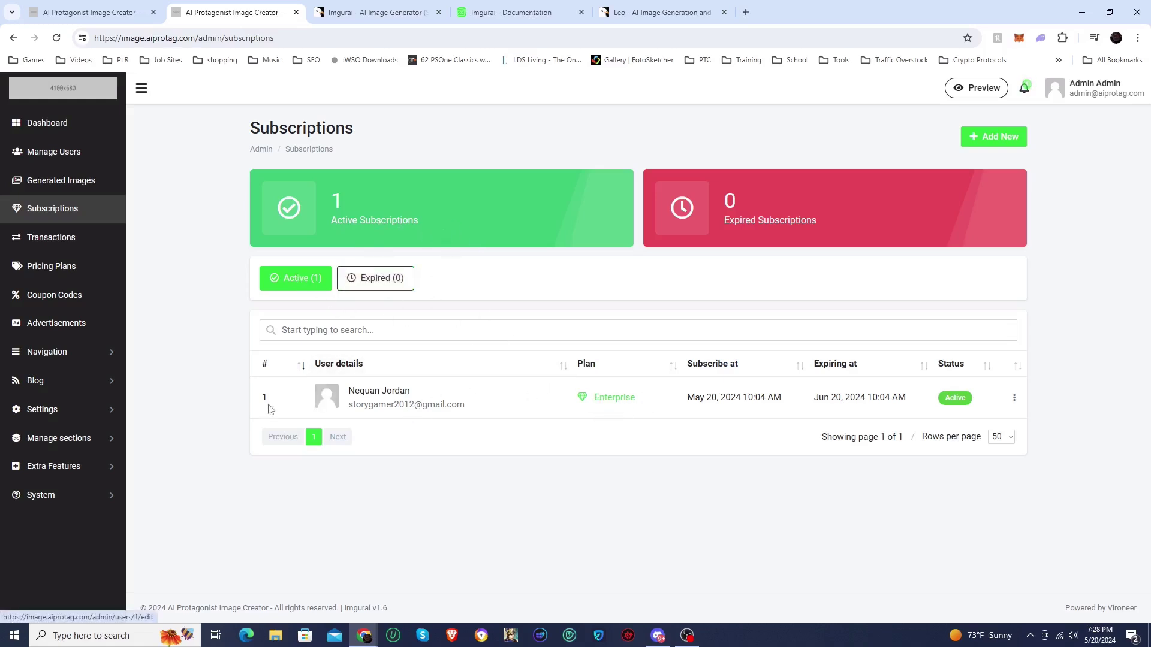
click(1012, 400)
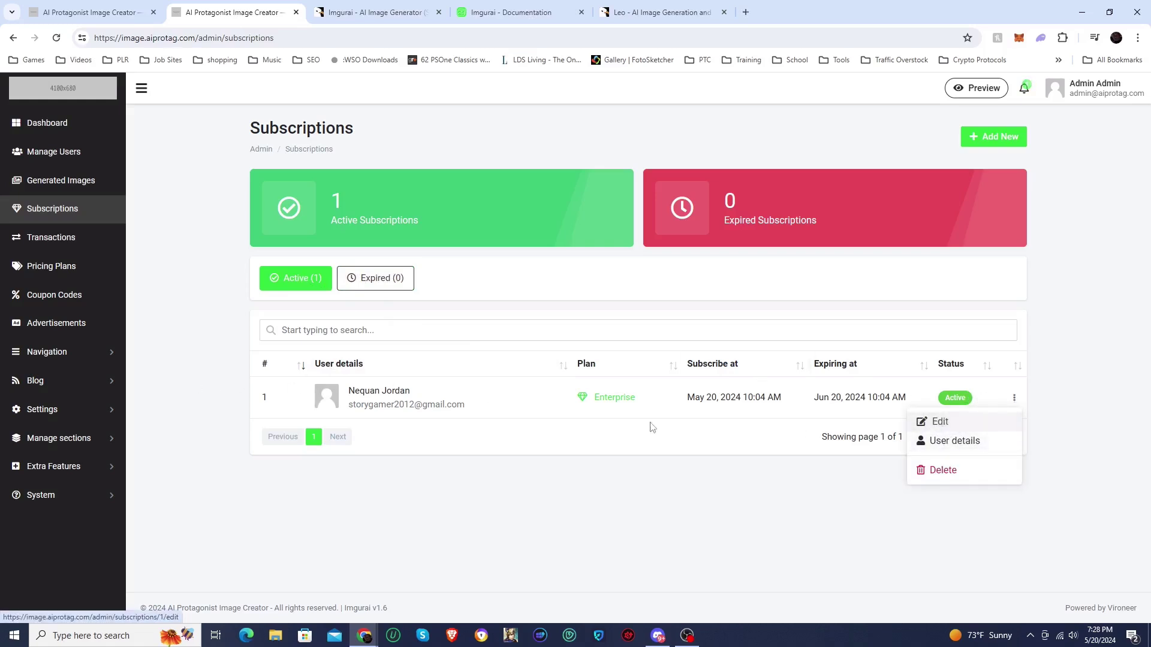
click(223, 378)
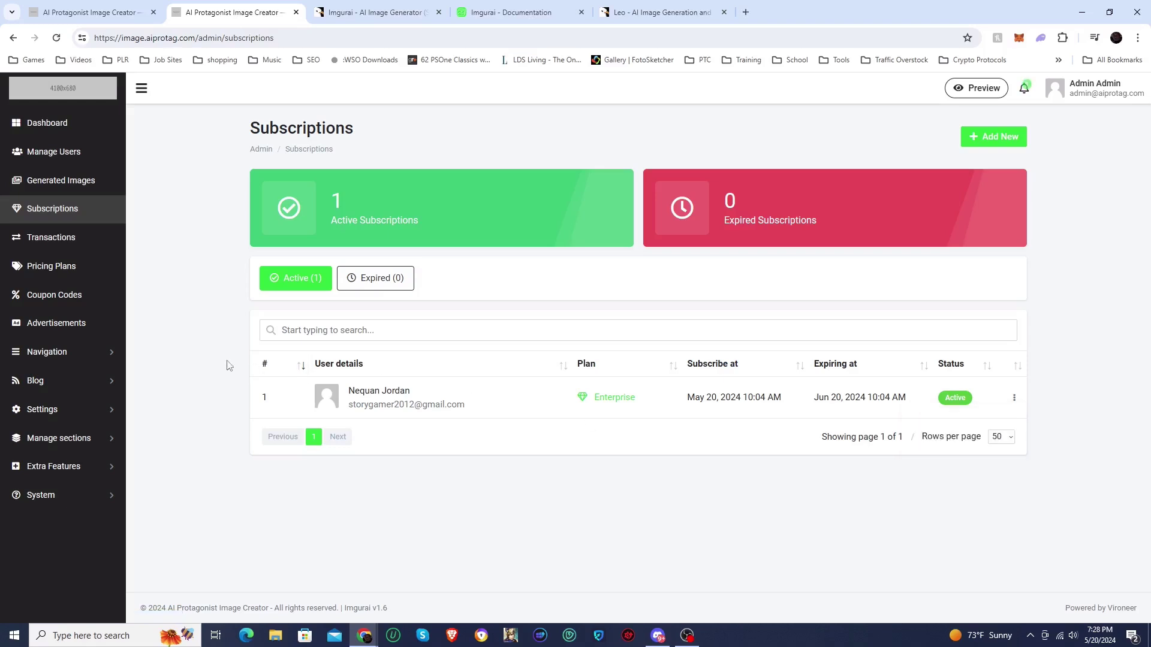
click(74, 240)
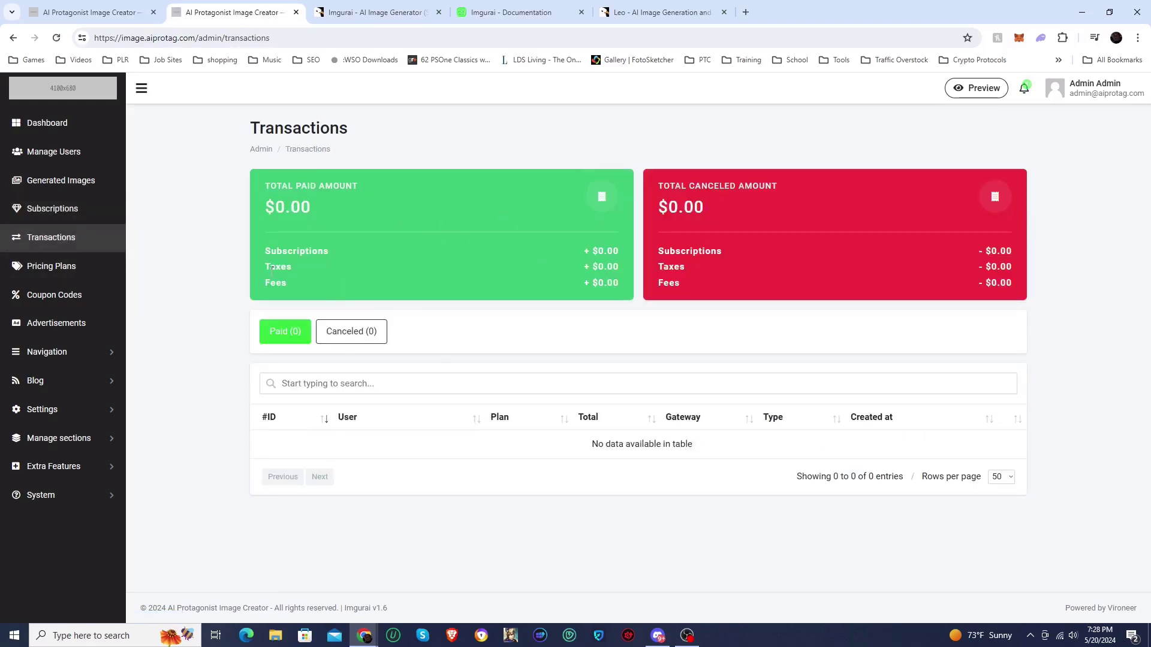
click(36, 270)
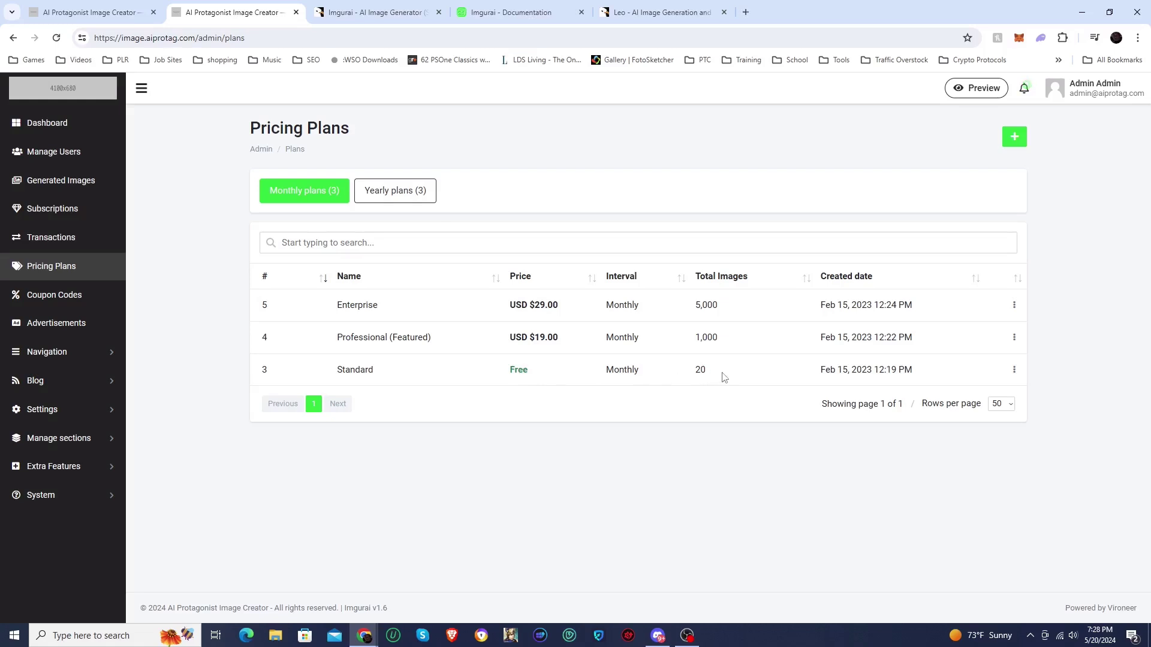
drag(723, 376, 690, 373)
click(704, 371)
double_click(701, 371)
click(718, 371)
Open the free Standard plan editor and toggle Require Login to No and back to Yes
click(360, 370)
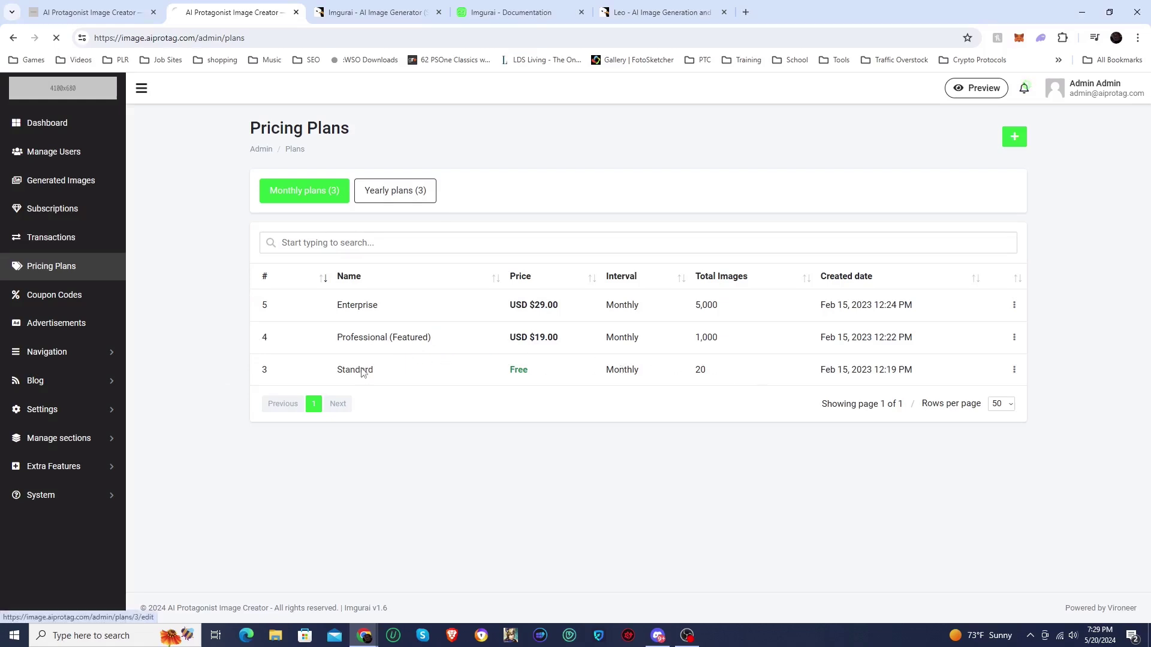
scroll(572, 302, down, 2)
scroll(575, 300, up, 1)
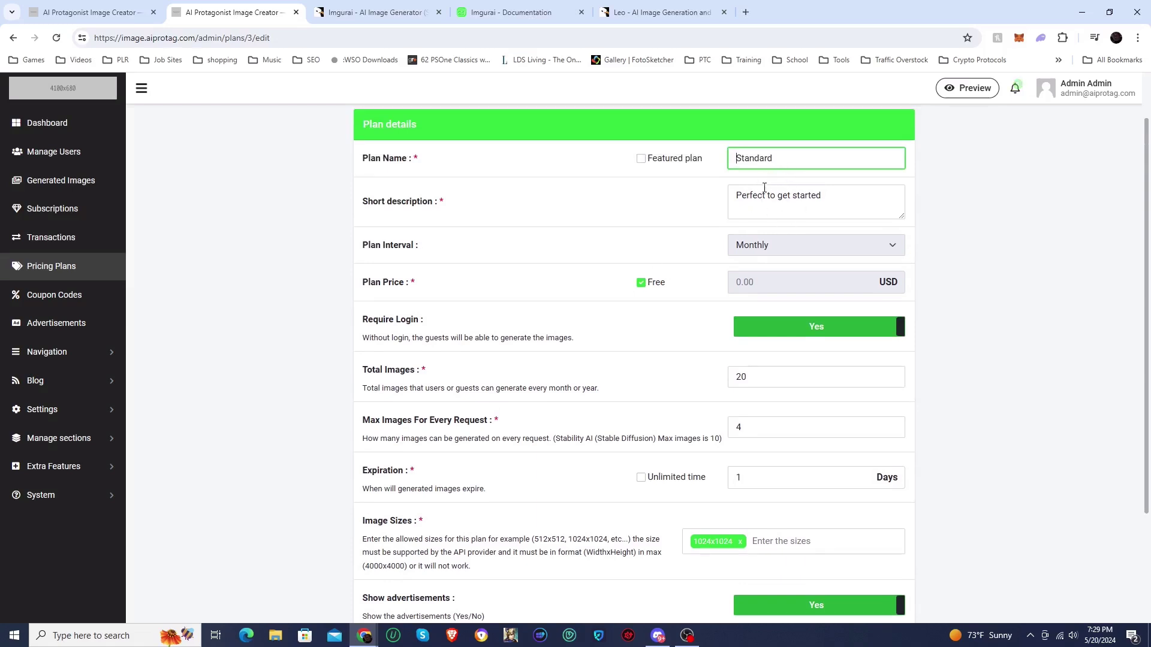
scroll(759, 297, down, 1)
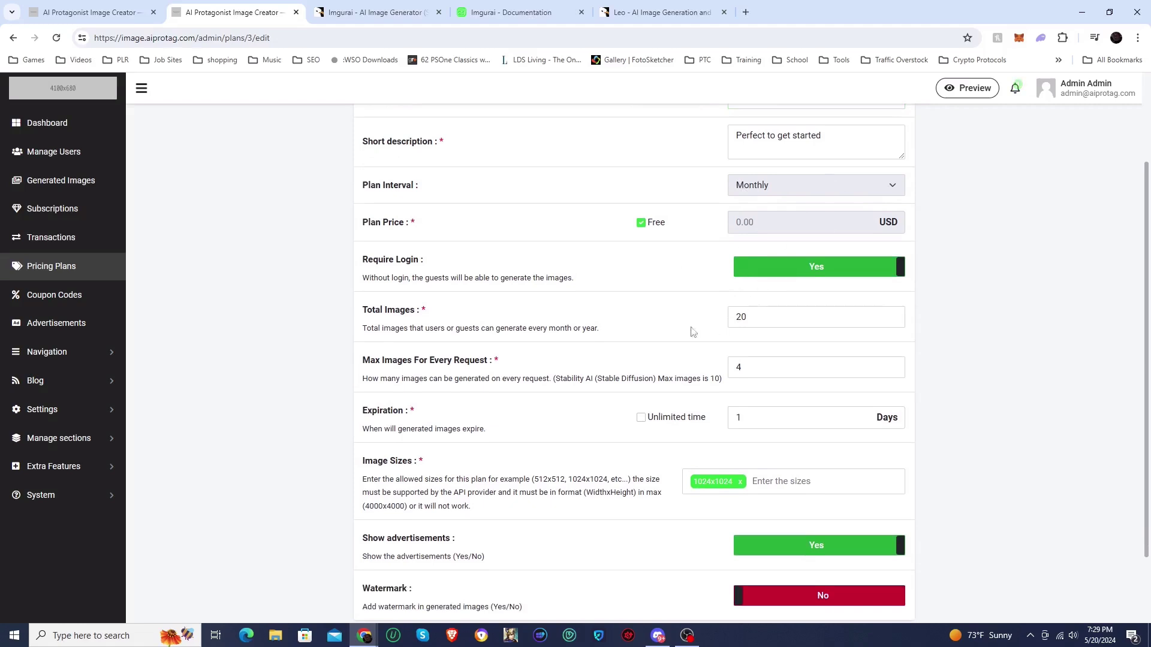
scroll(669, 296, down, 1)
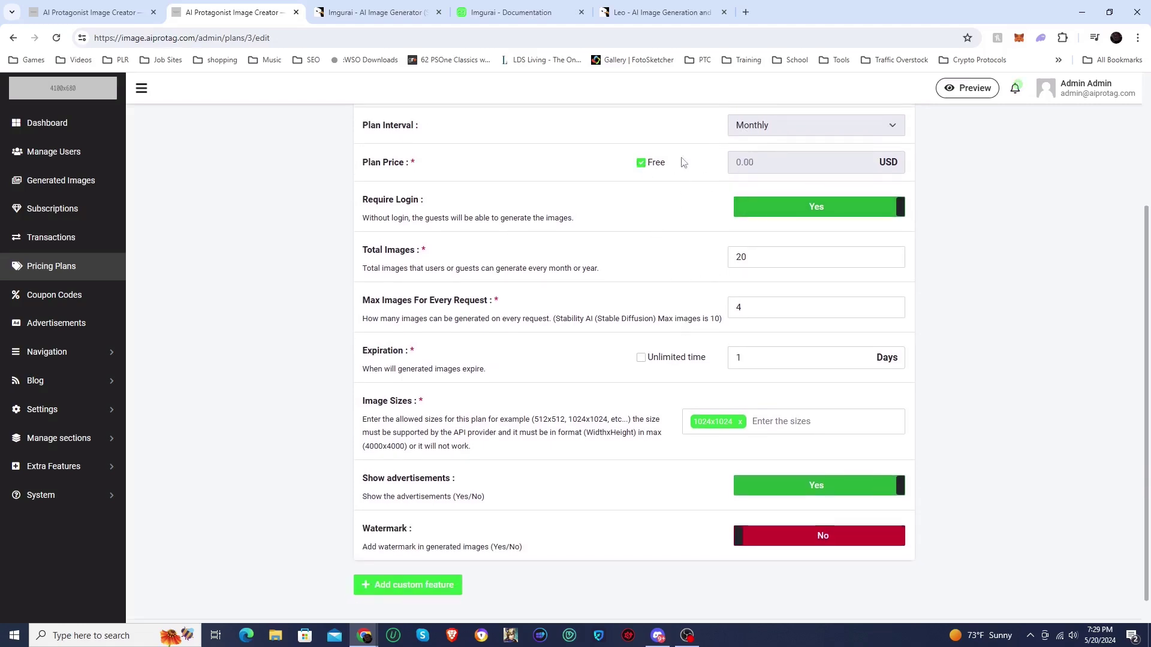
click(830, 211)
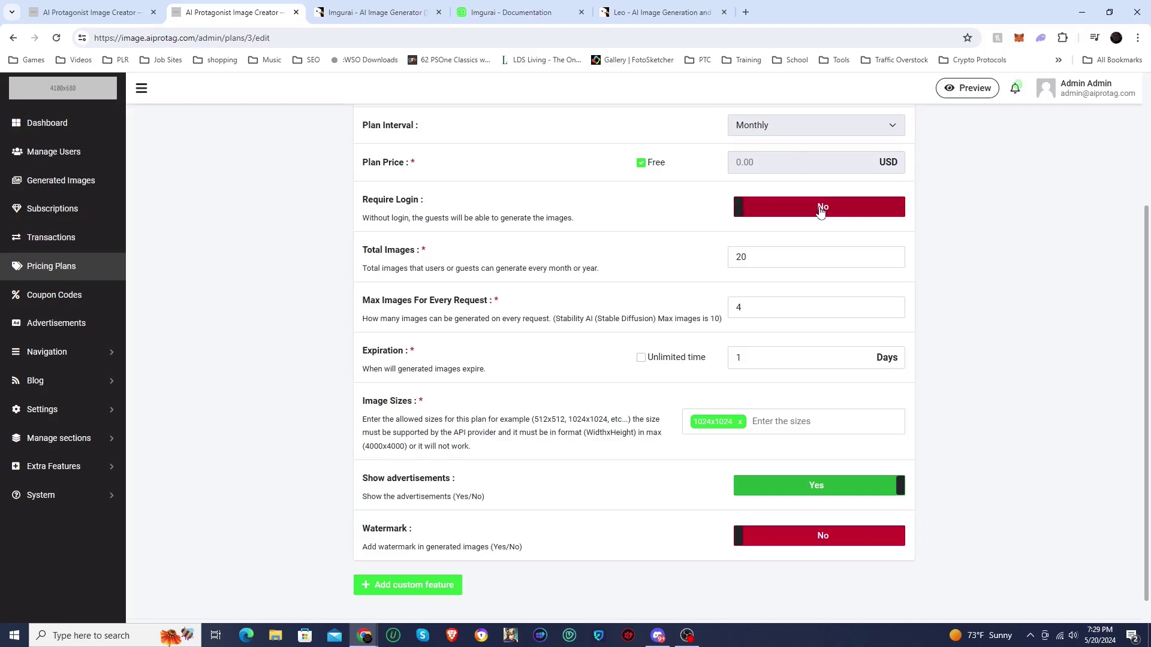
click(798, 215)
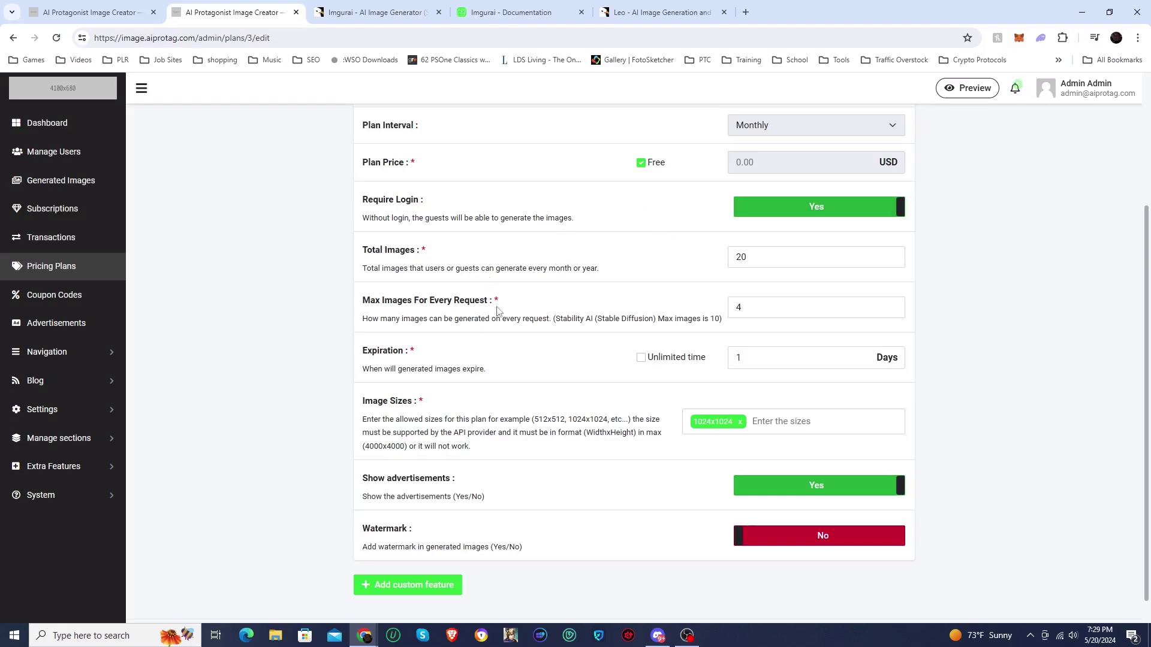
scroll(495, 311, down, 1)
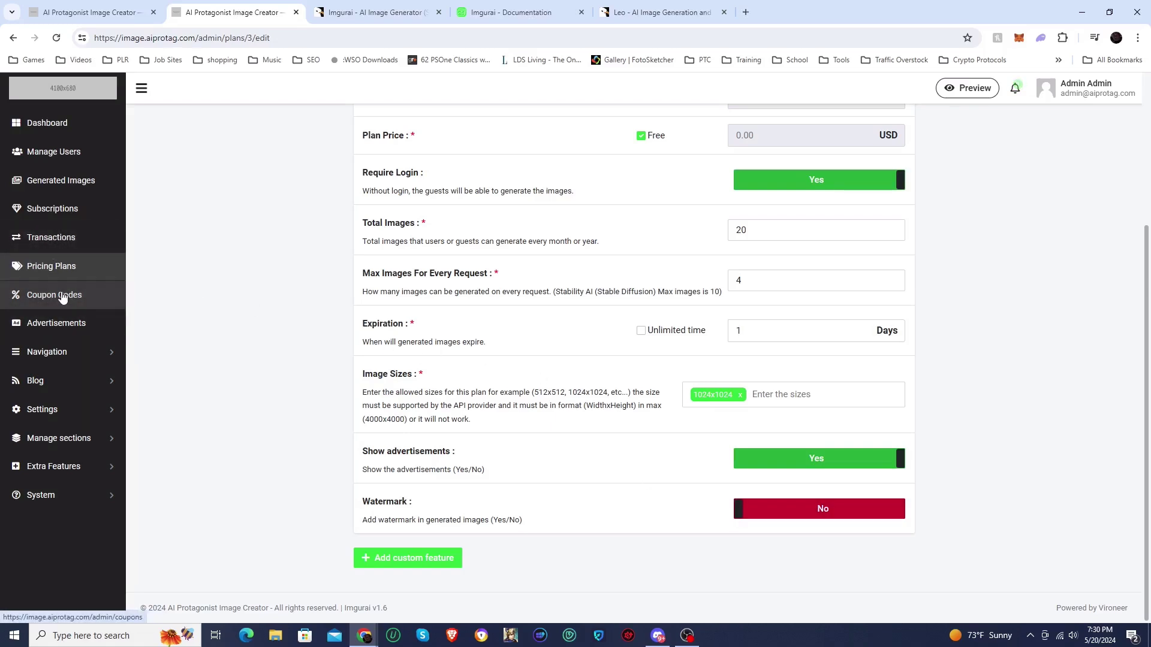
click(51, 352)
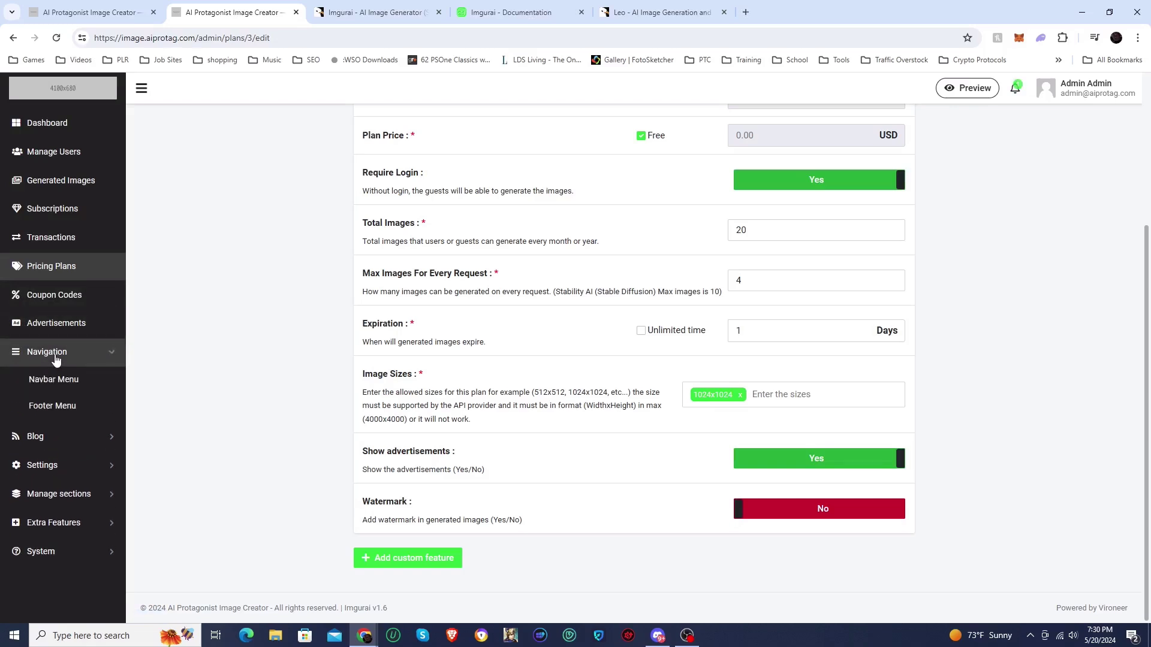
View the Navbar Menu editor and the empty English blog Articles list, then open General Settings
click(69, 385)
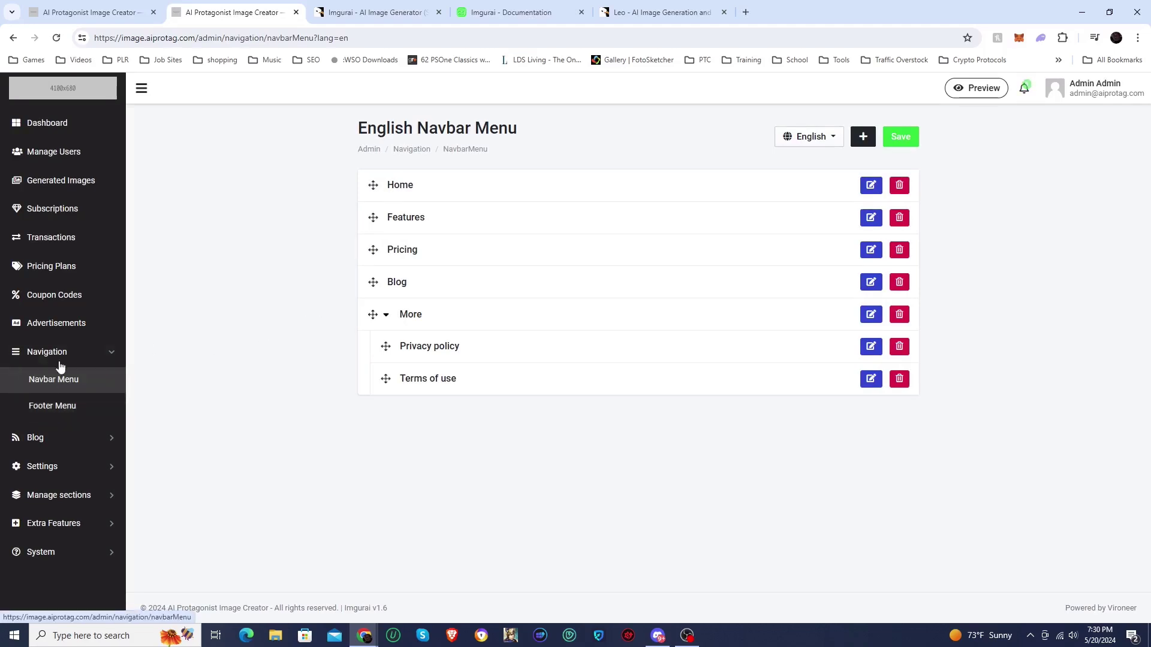
click(57, 351)
click(62, 388)
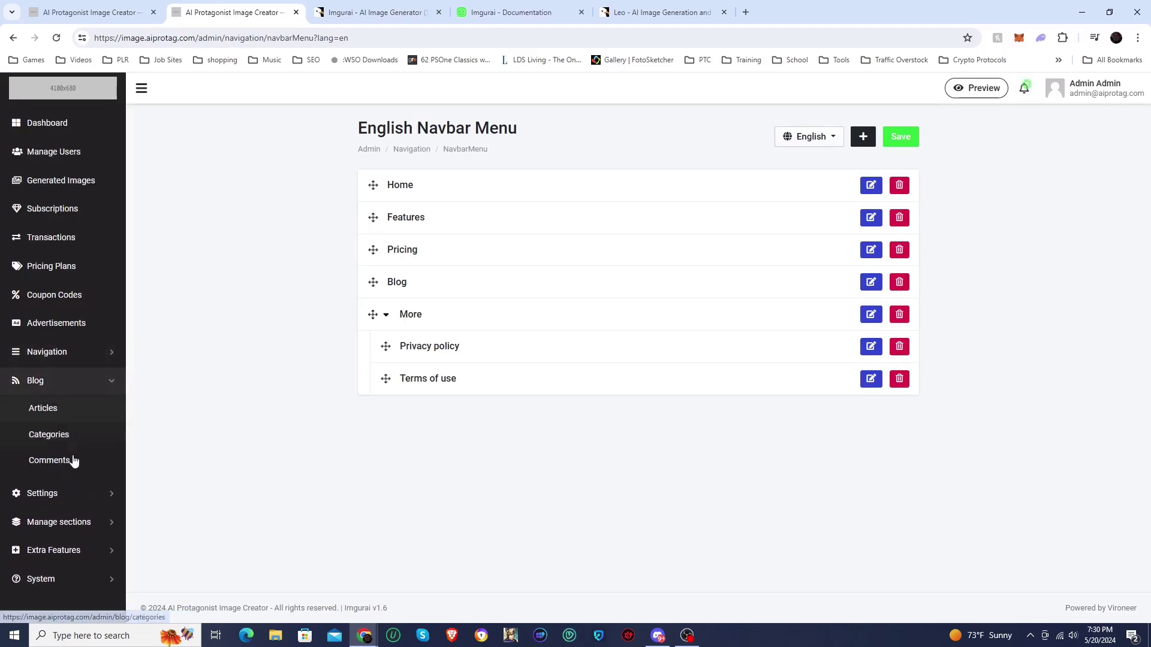
click(47, 415)
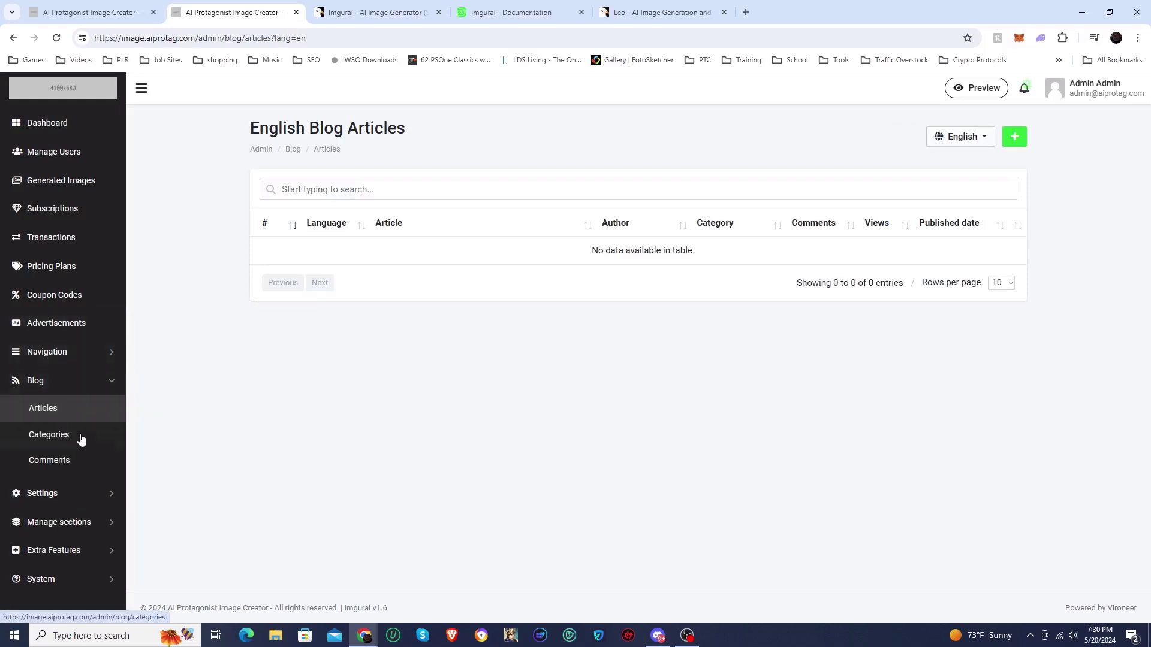
click(57, 385)
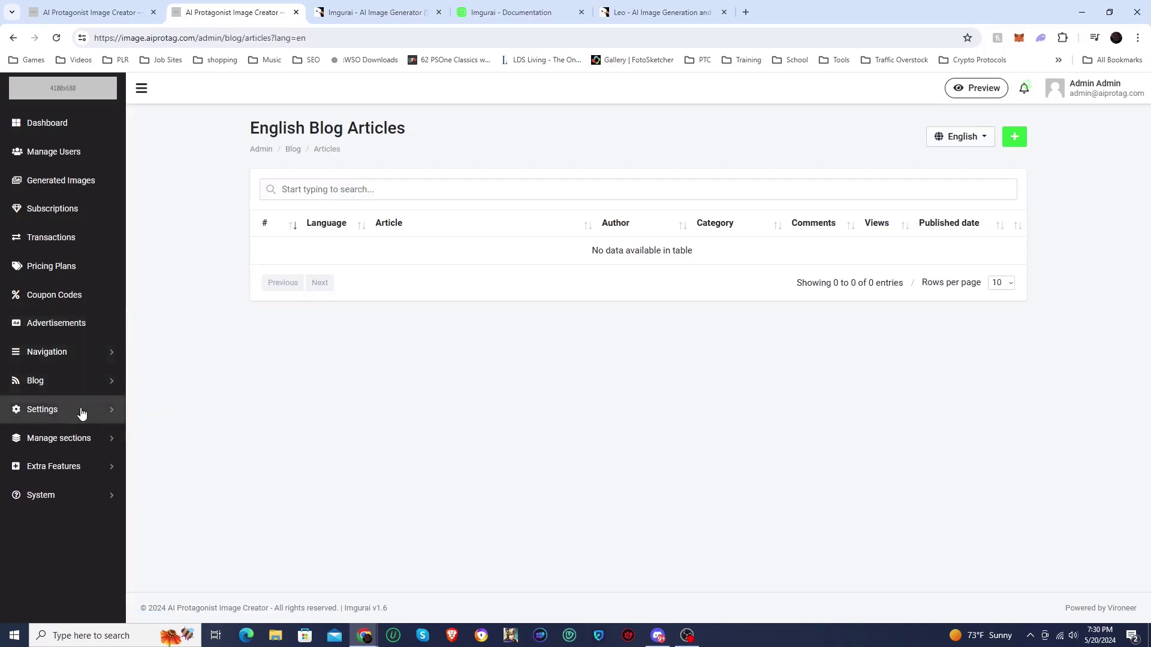
click(83, 411)
scroll(80, 411, down, 3)
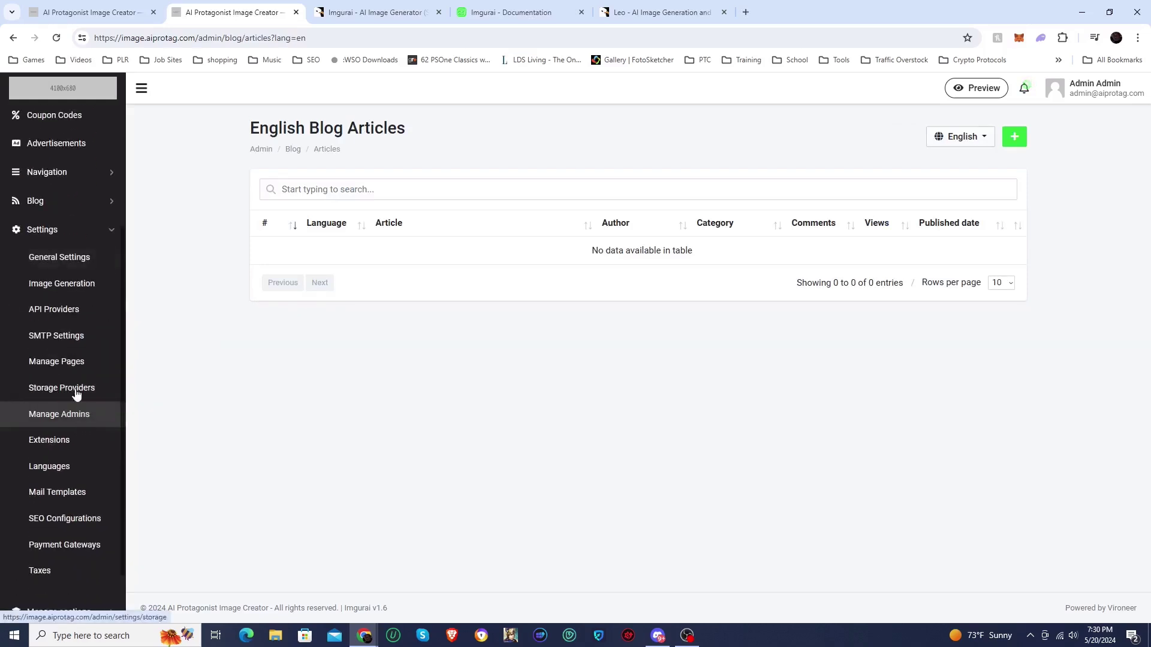
click(84, 258)
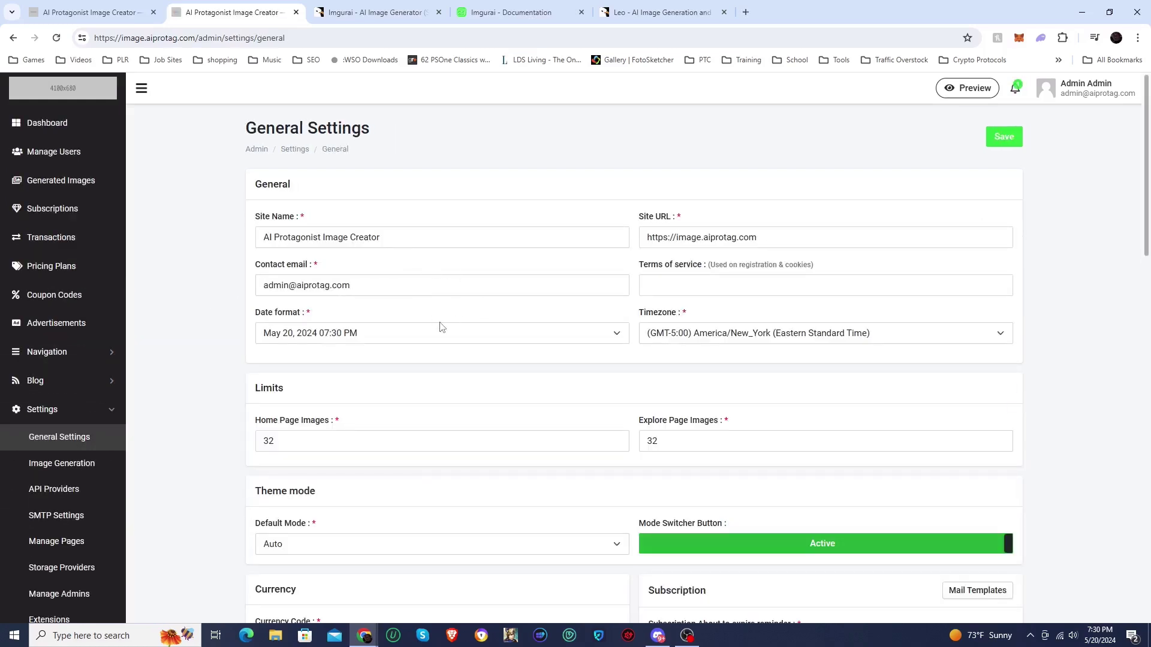
Scroll General Settings down to the Social Image section, then move on to Image Generation settings
scroll(442, 327, down, 3)
scroll(419, 318, down, 7)
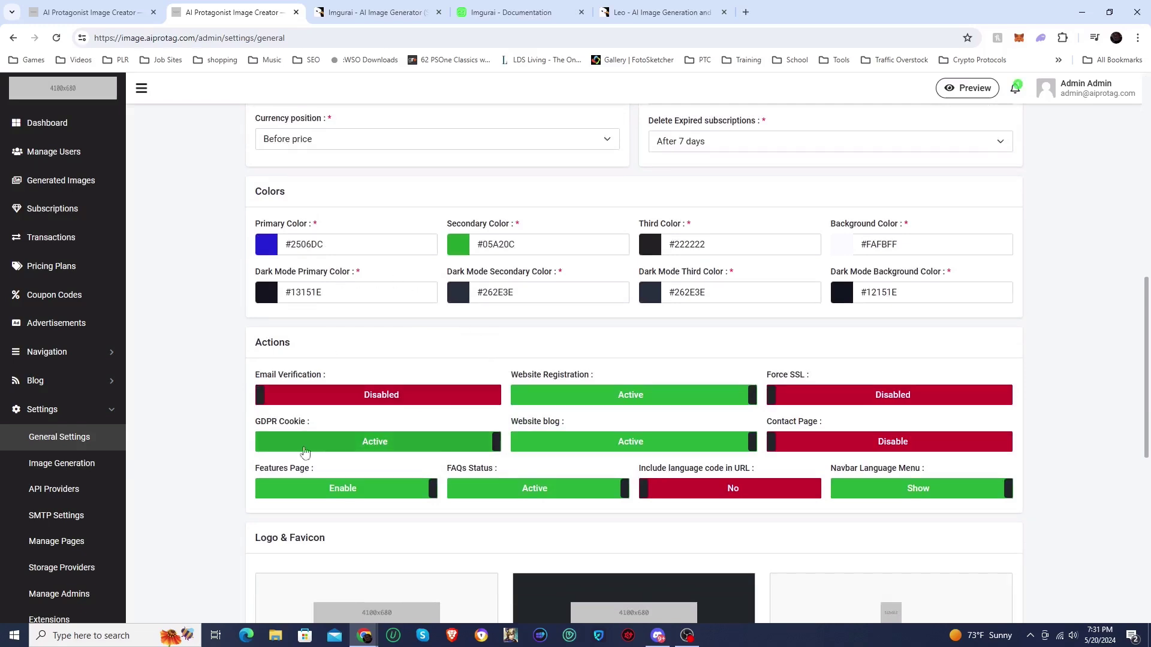
scroll(306, 435, down, 3)
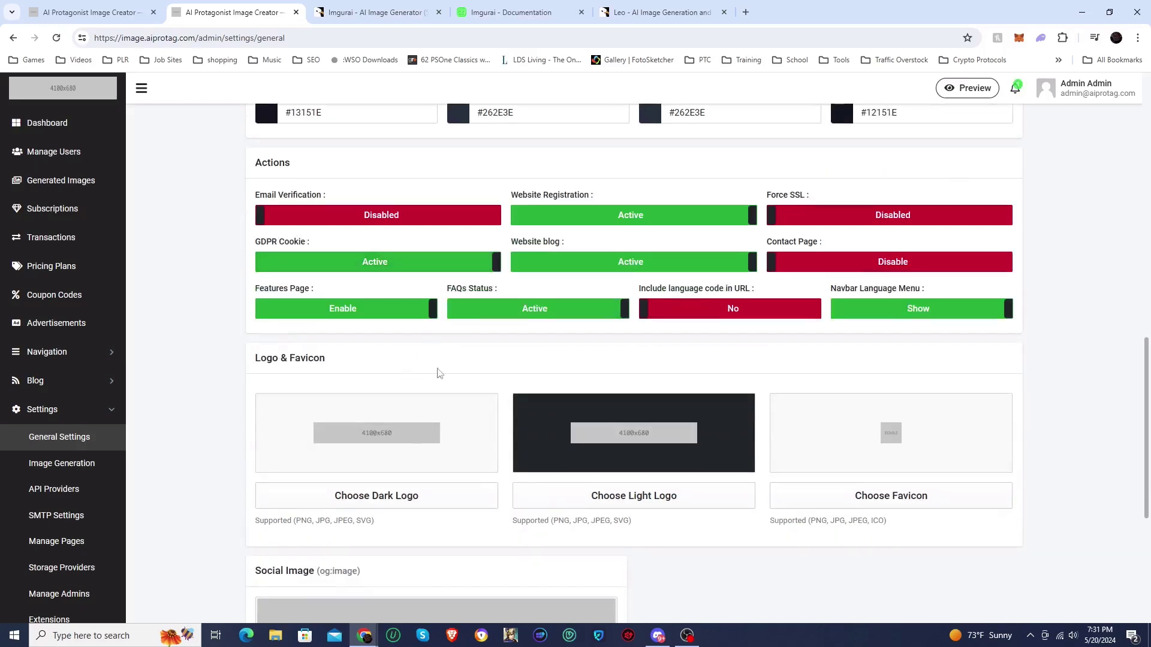
scroll(432, 378, down, 3)
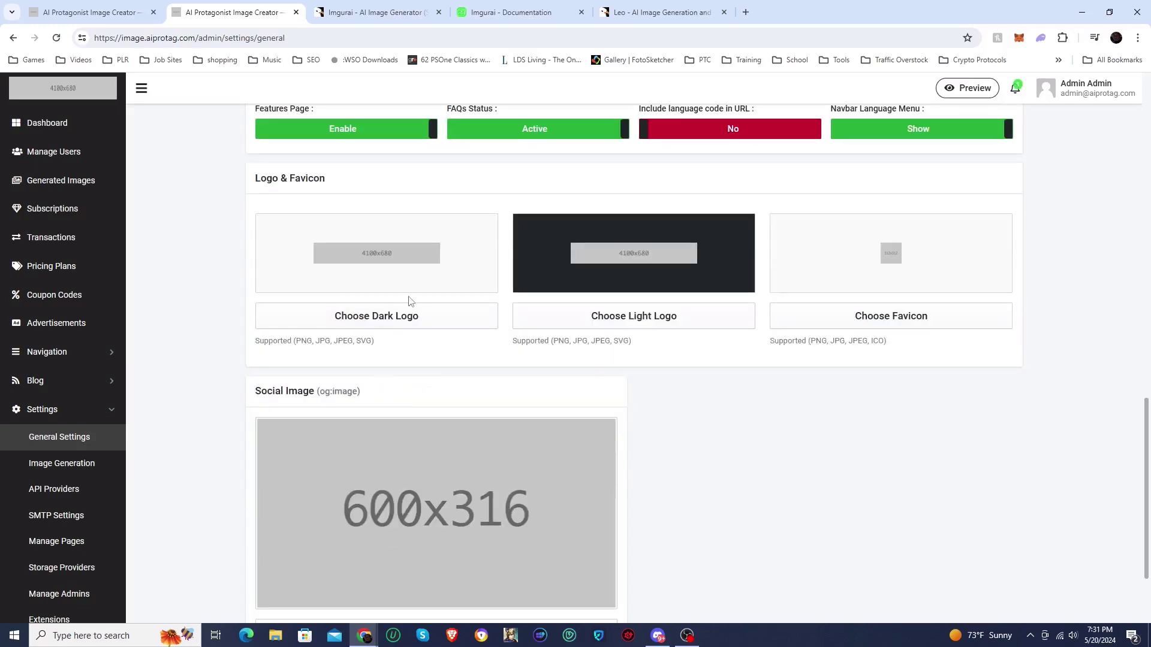
scroll(455, 363, down, 2)
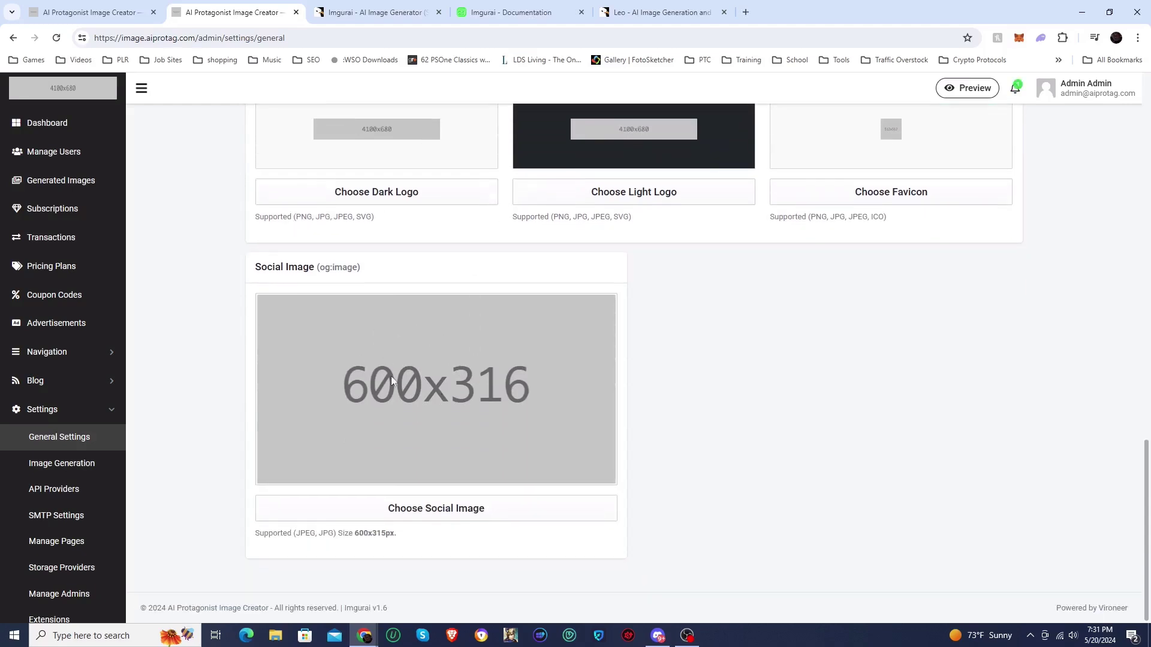
click(69, 471)
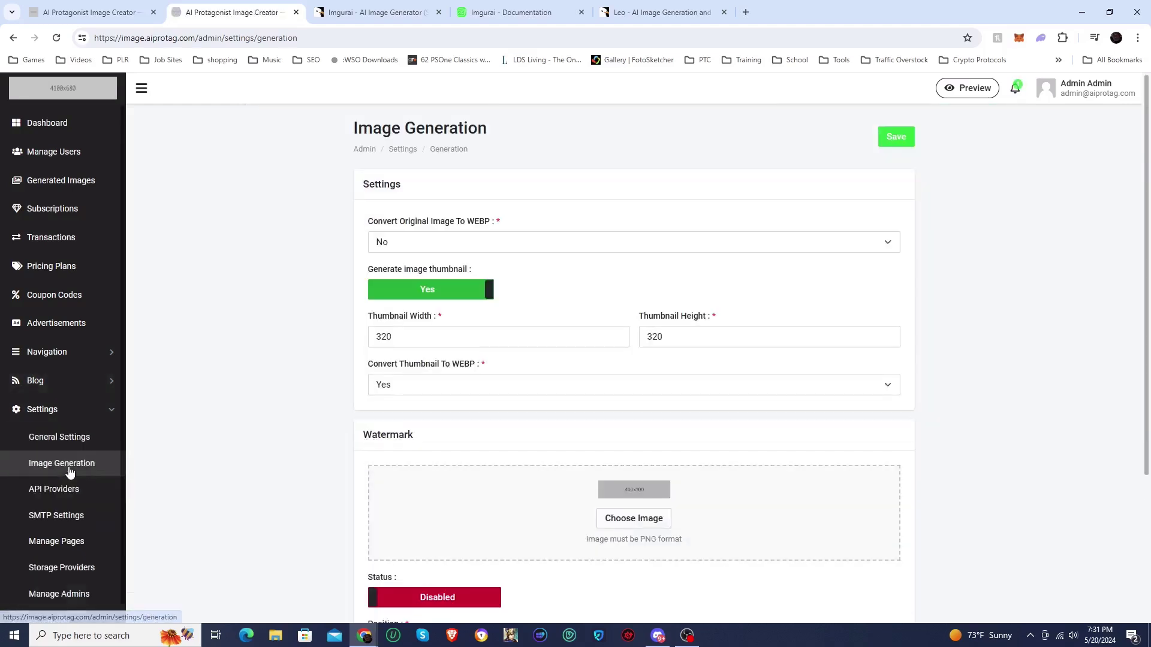
Review Image Generation settings: 320x320 WEBP thumbnails and disabled watermark, then go to API Providers
scroll(353, 337, down, 3)
scroll(363, 327, up, 3)
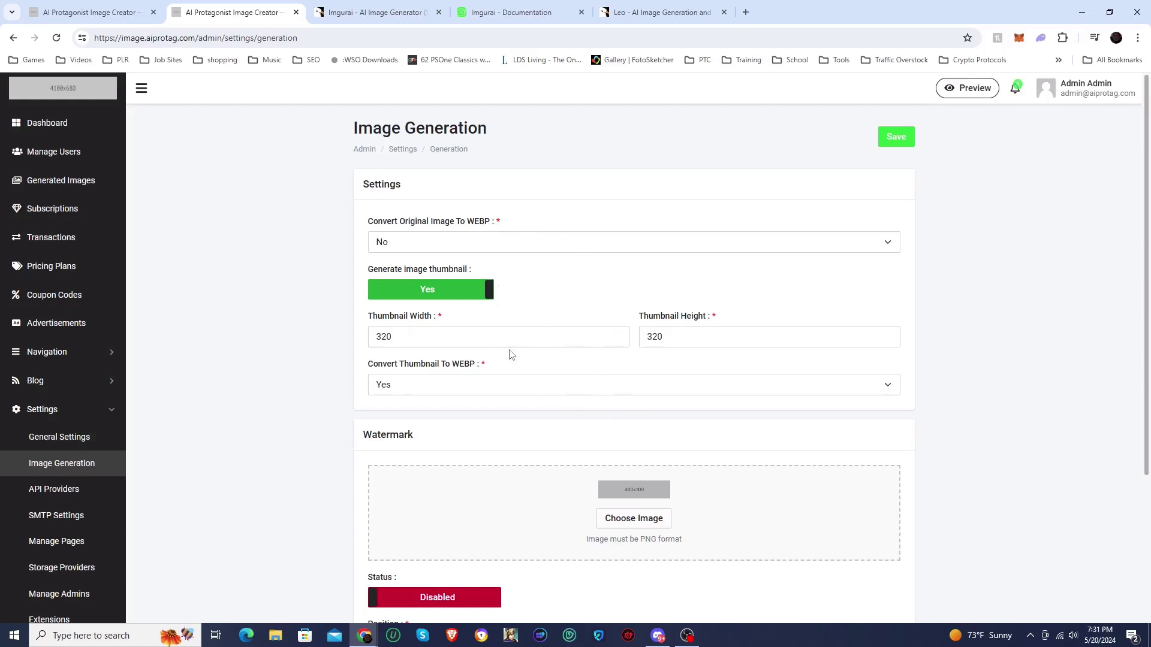
scroll(488, 376, down, 3)
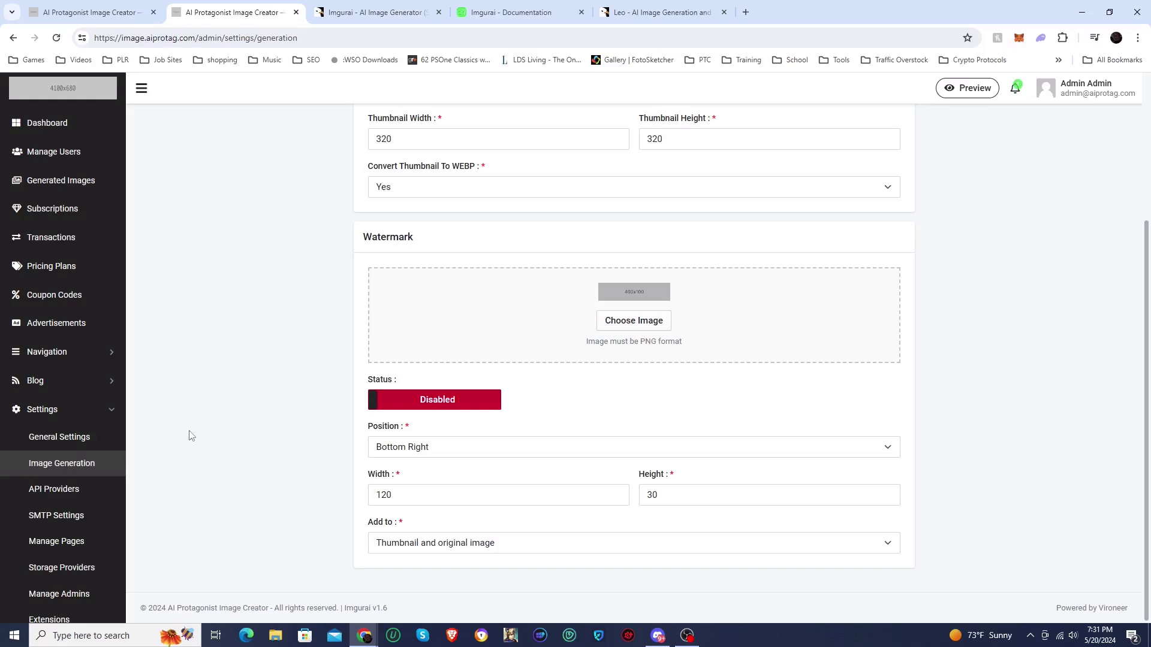
click(55, 489)
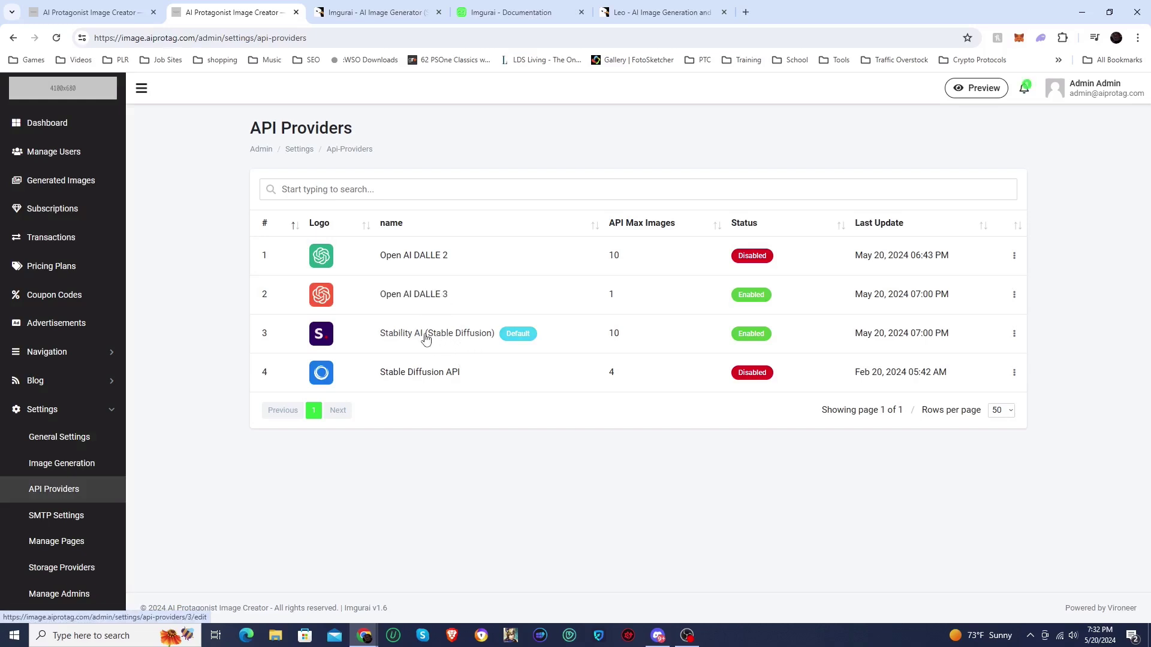
Highlight the DALL·E 3 max images value among the API providers, then go to the Pages list
double_click(613, 293)
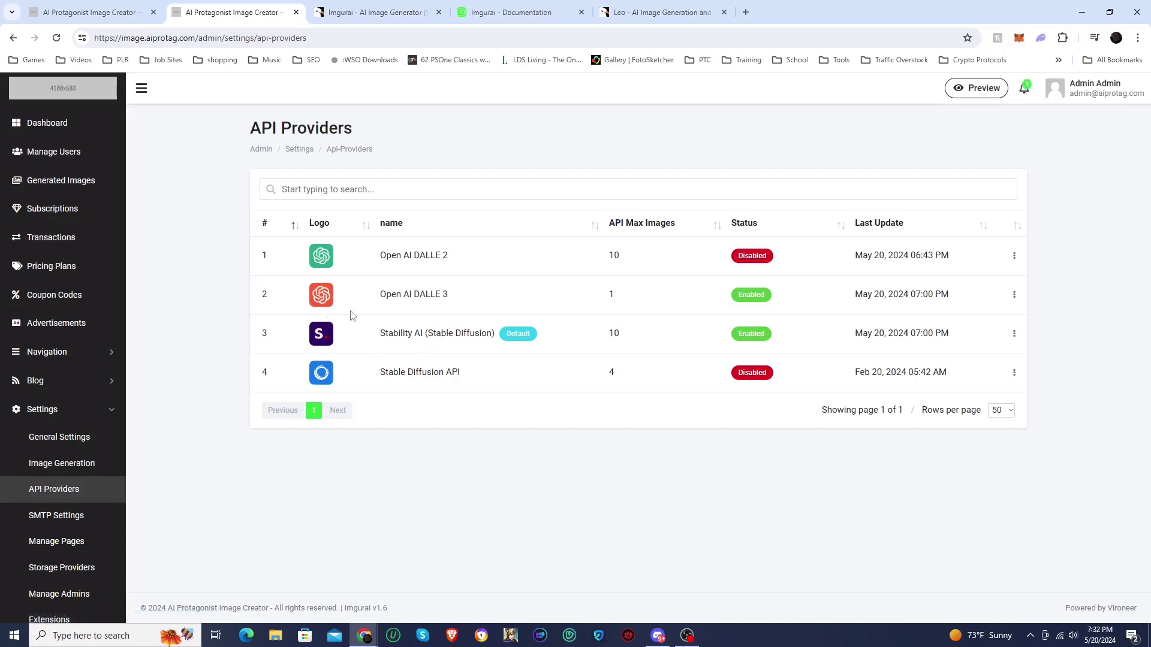
scroll(77, 473, down, 2)
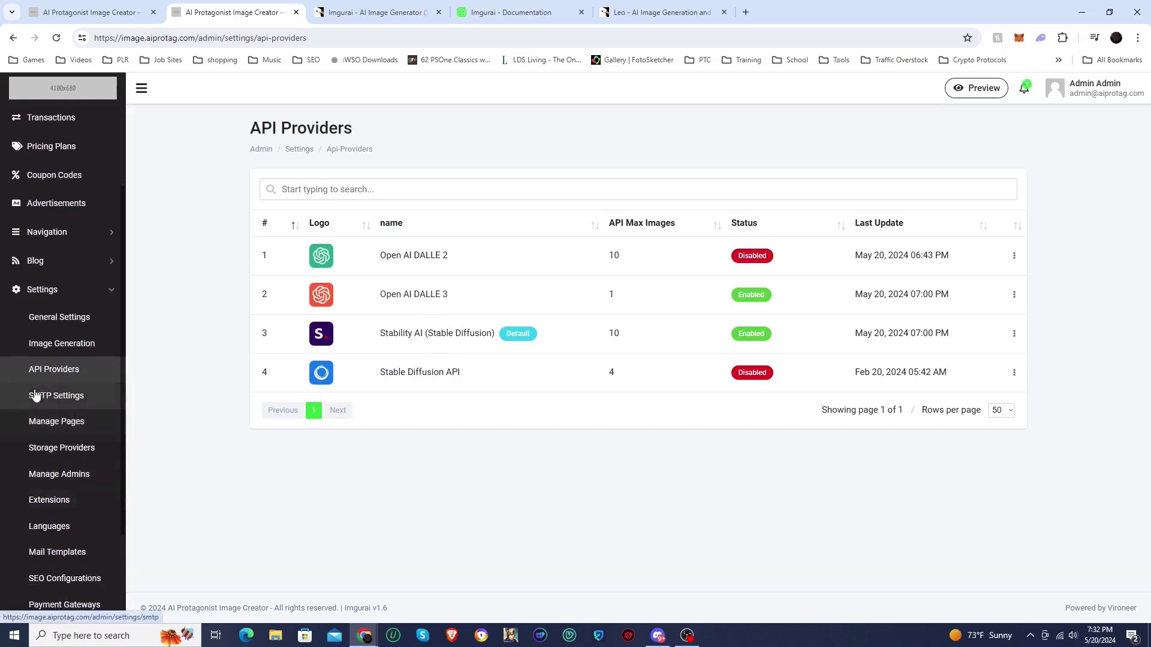
scroll(77, 452, down, 1)
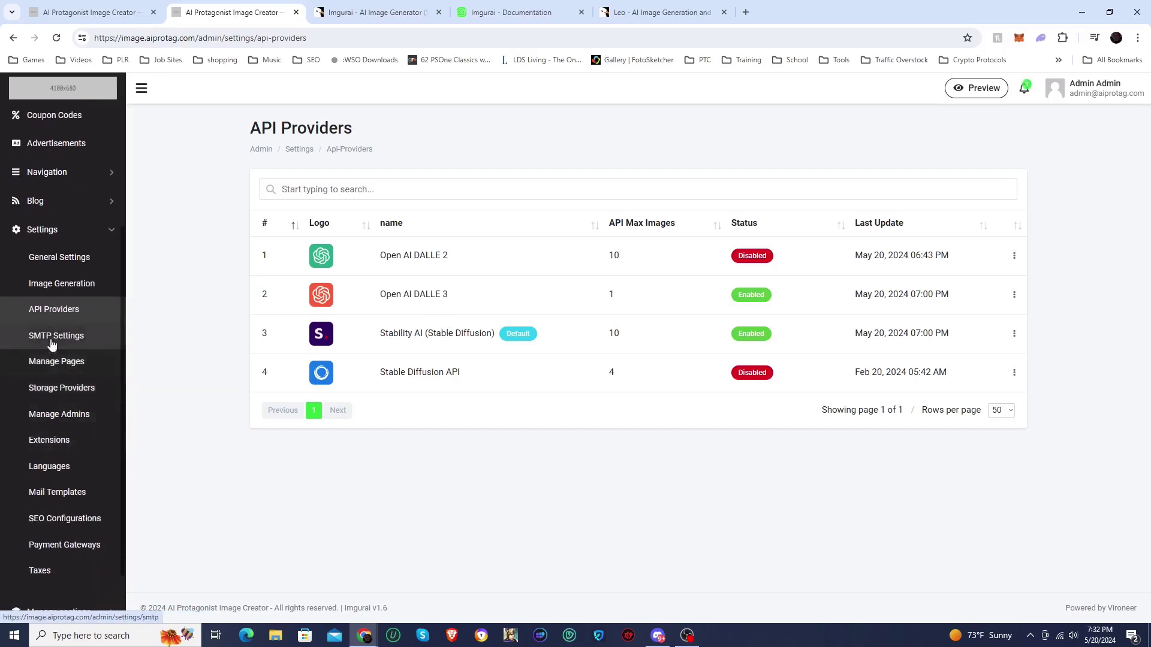
click(91, 363)
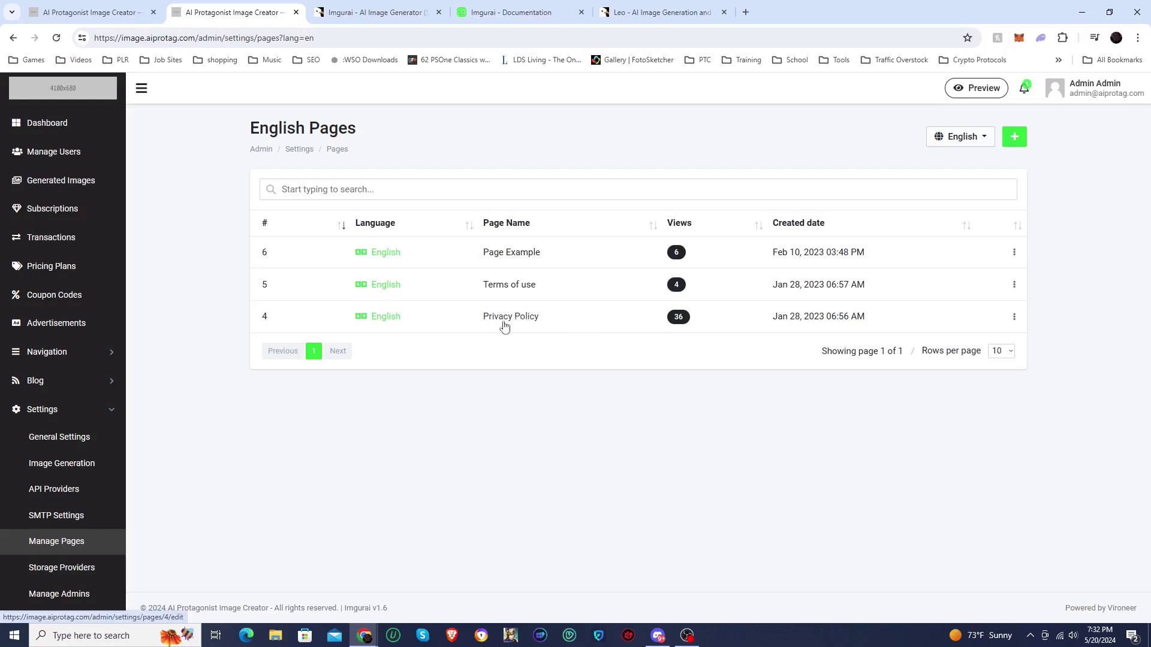
scroll(58, 465, down, 1)
scroll(59, 465, down, 4)
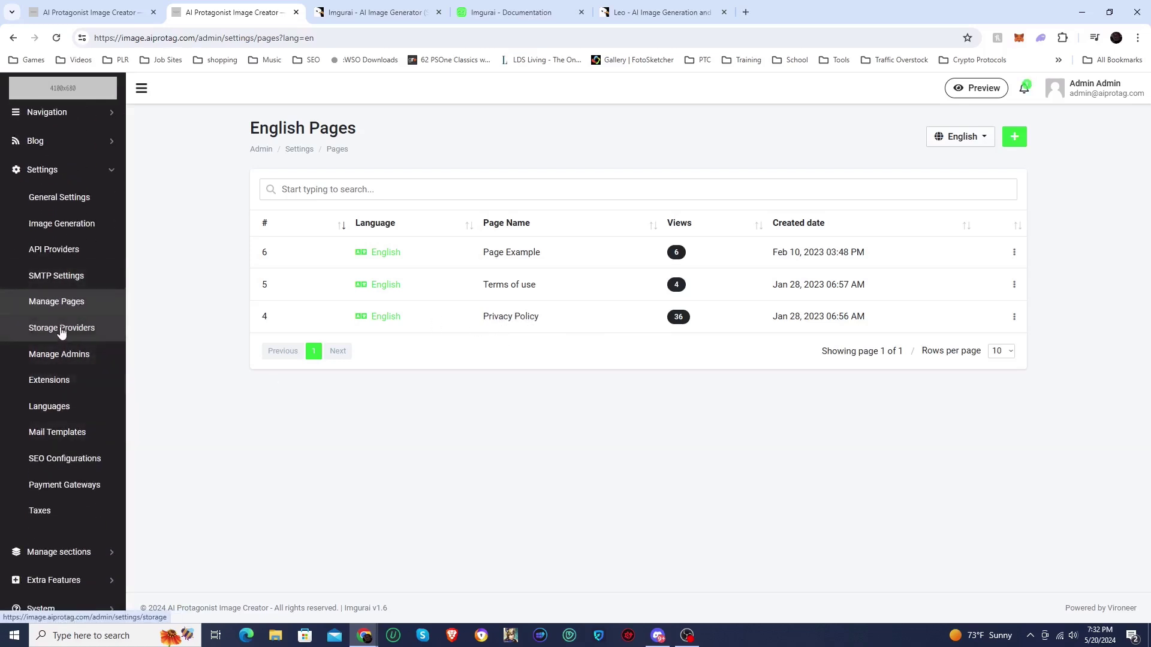
Review the storage providers, where only Local Storage is enabled, then go to Extensions
click(59, 337)
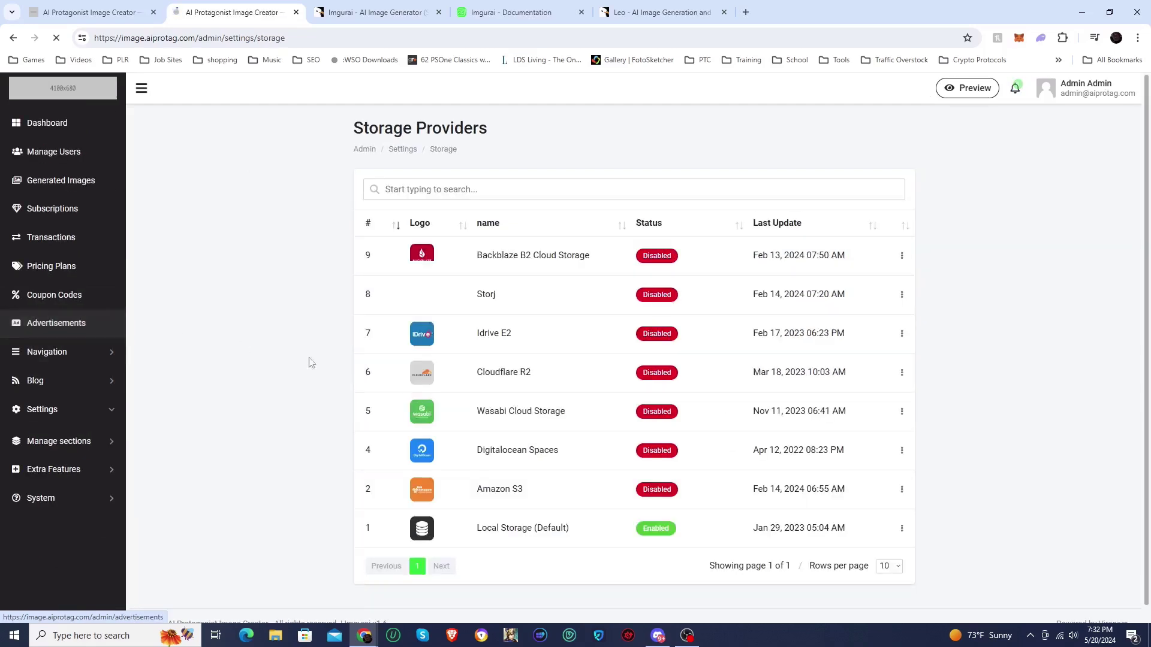
scroll(573, 389, down, 1)
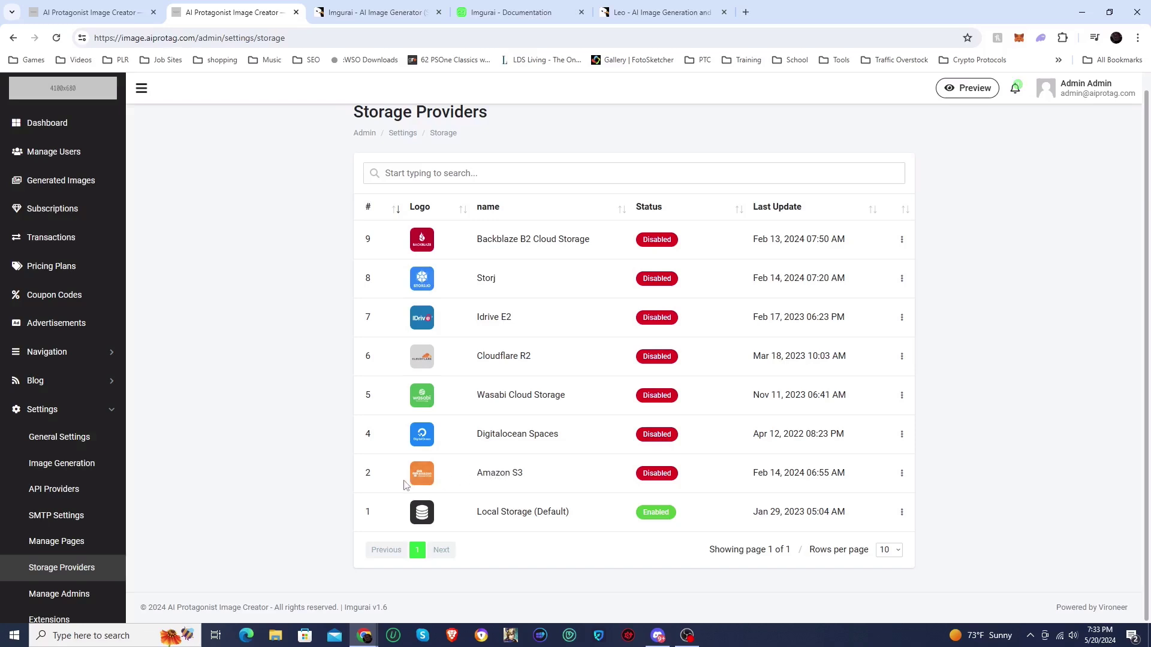
scroll(77, 509, down, 4)
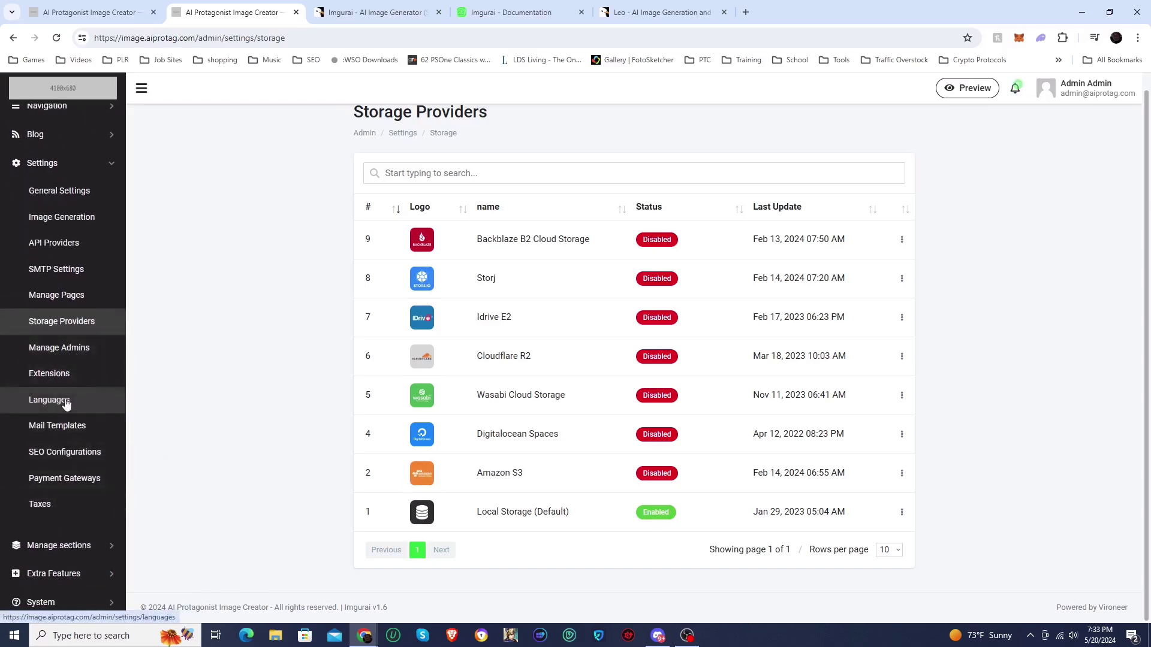
click(53, 376)
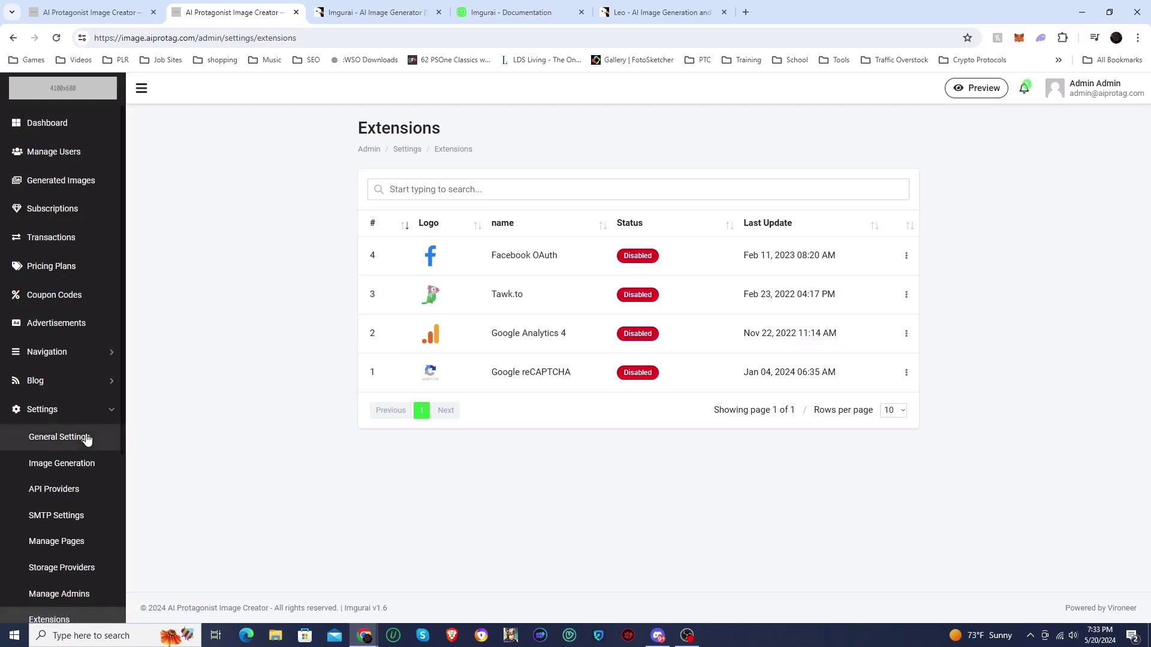
Scroll past the Extensions list: Facebook OAuth, Tawk.to, Google Analytics 4 and Google reCAPTCHA, all disabled
scroll(78, 419, down, 4)
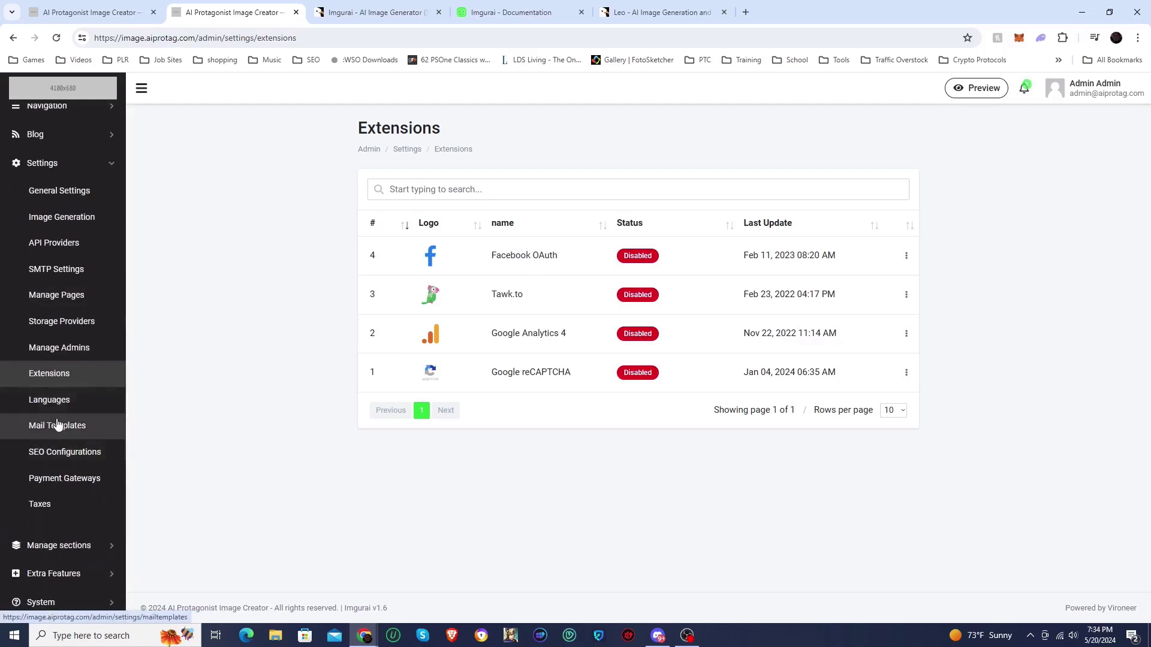
Check the English mail templates, then the SEO entry 'AI-Powered Image Generator for Unique and Custom Images'
click(57, 425)
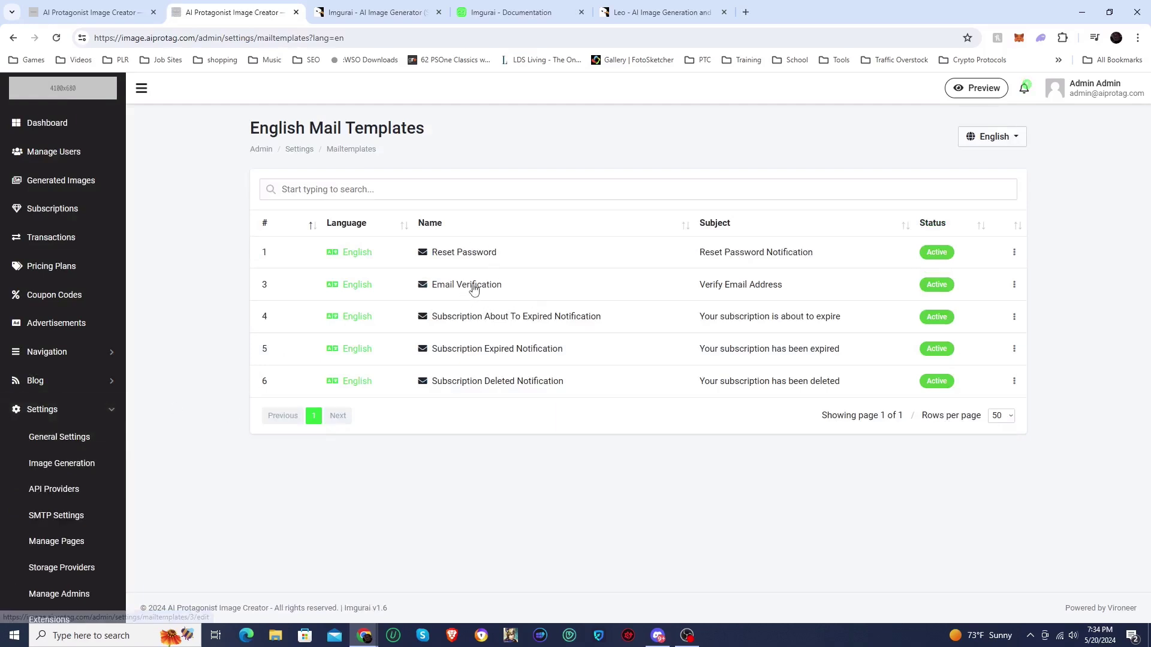
scroll(93, 459, down, 3)
scroll(93, 459, down, 1)
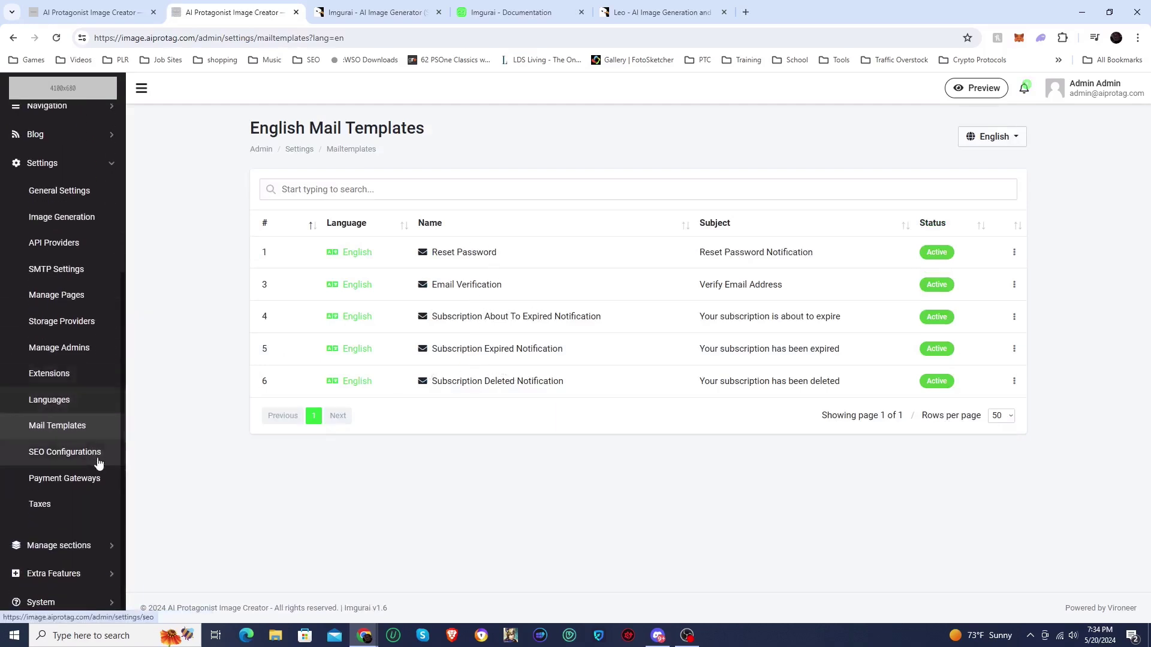
click(37, 464)
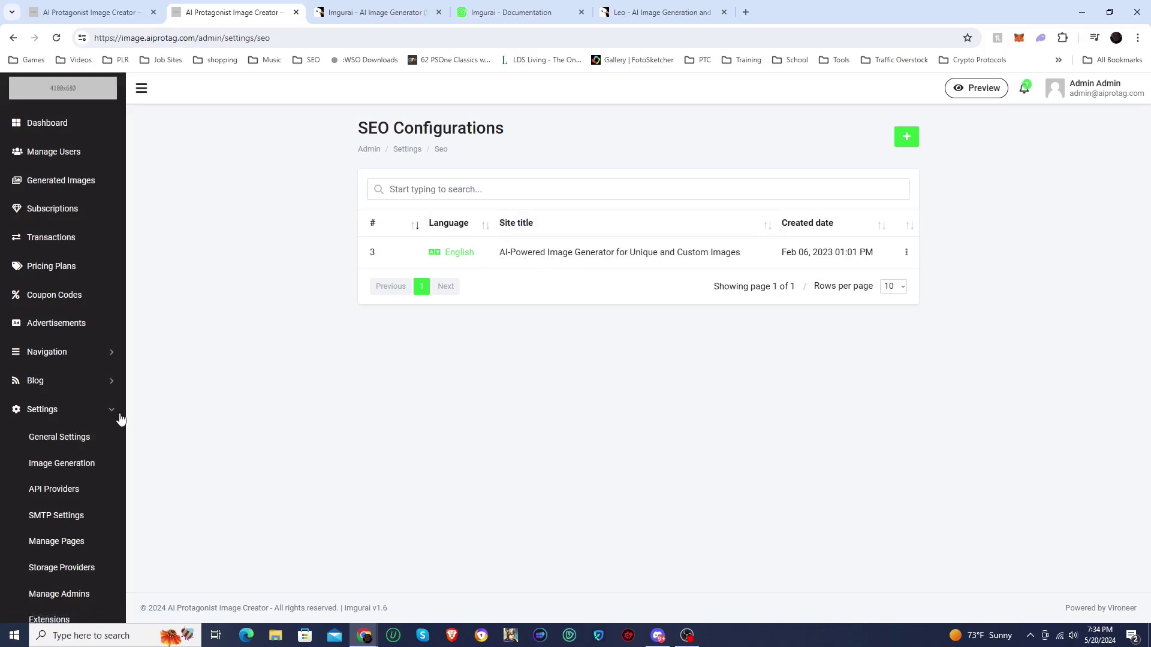
scroll(35, 429, down, 4)
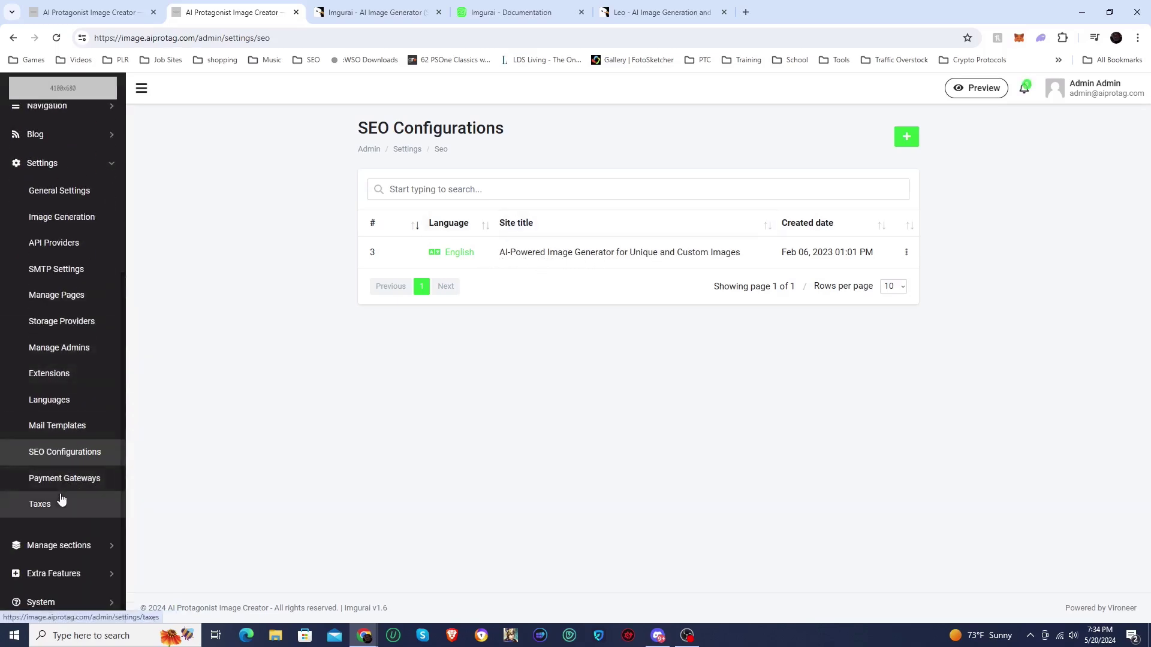
View the Razorpay, Mollie, Stripe and PayPal gateways, all disabled with 0% fees
click(60, 478)
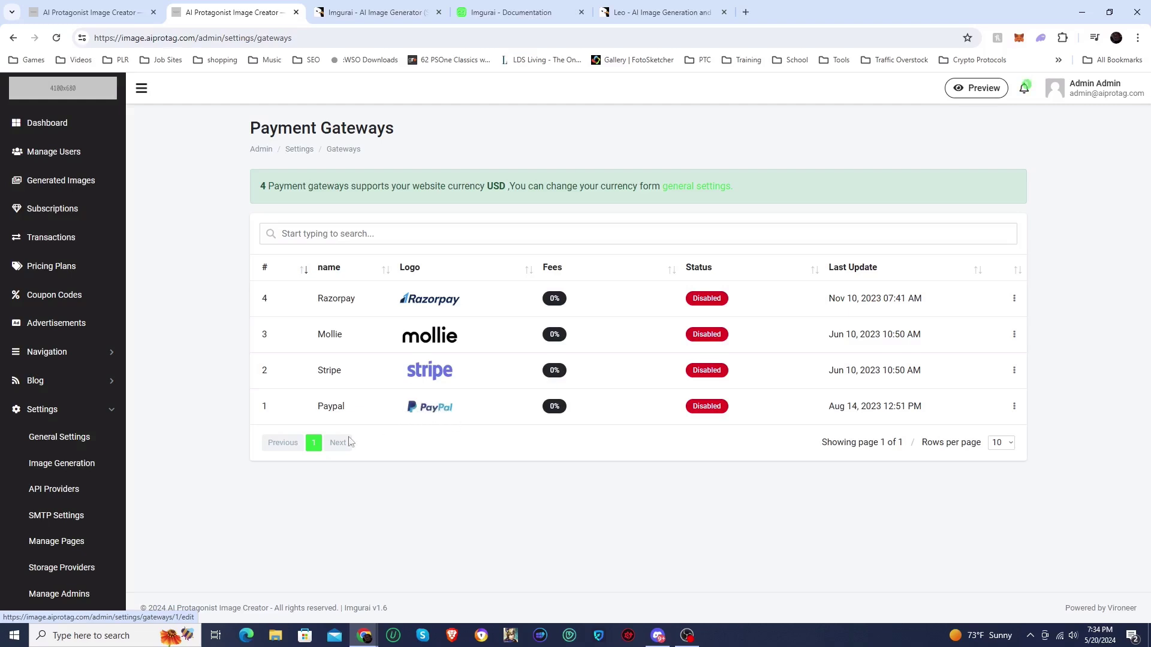
scroll(90, 443, down, 4)
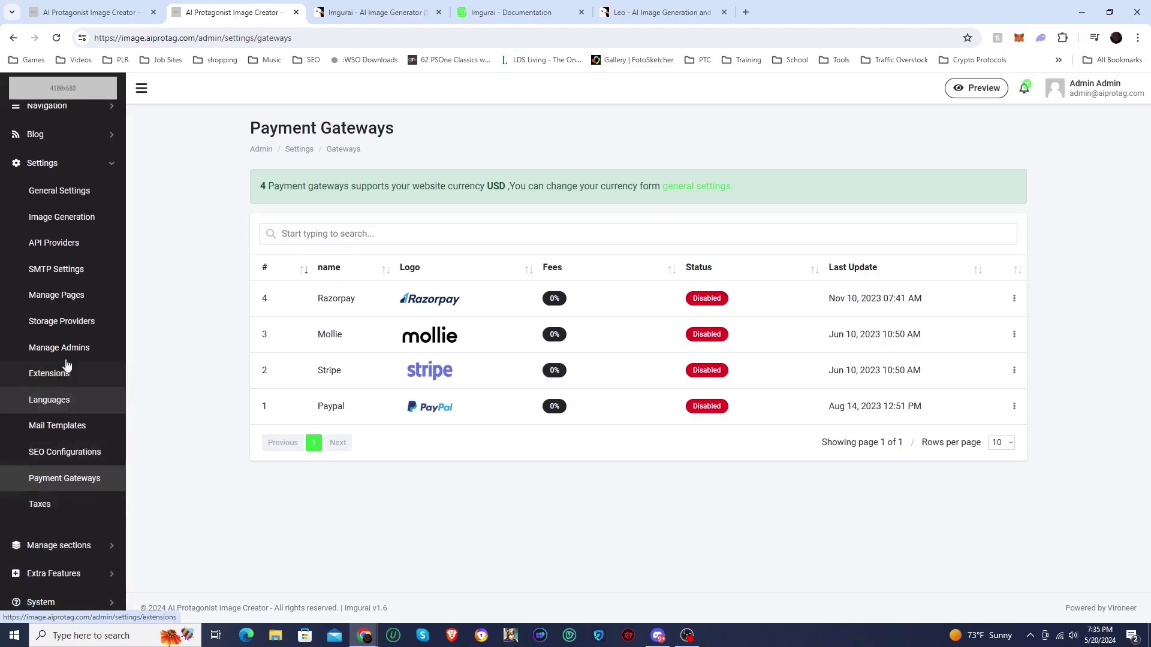
click(76, 164)
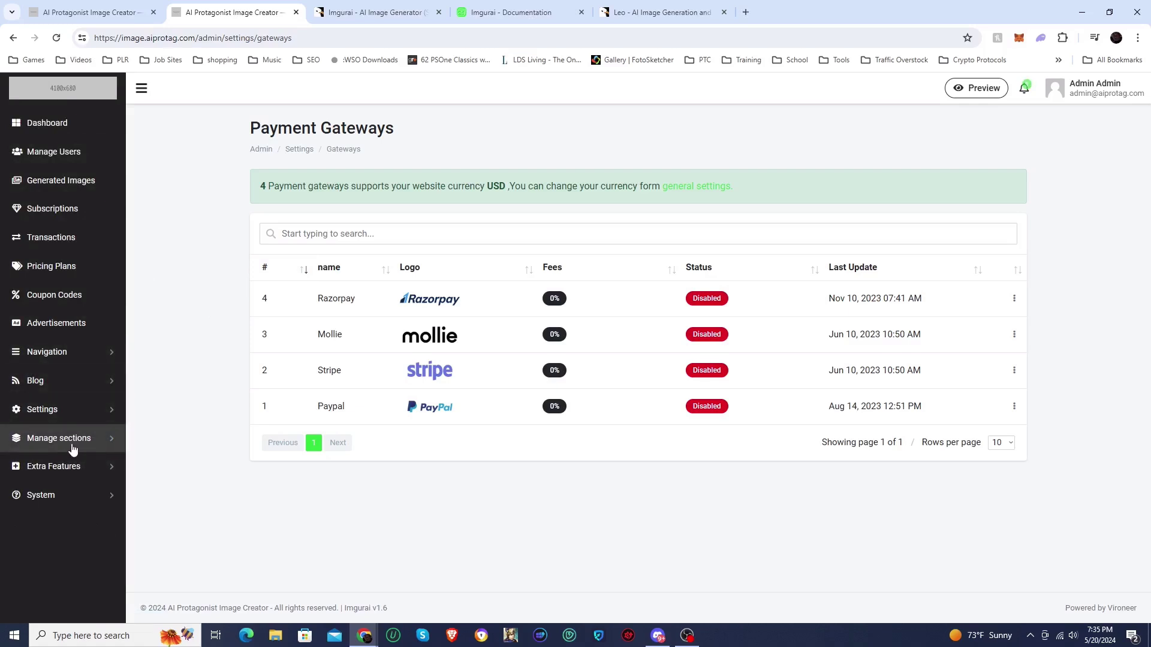
Expand the site sections to view the FAQs list, then expand Extra Features
click(71, 448)
click(72, 474)
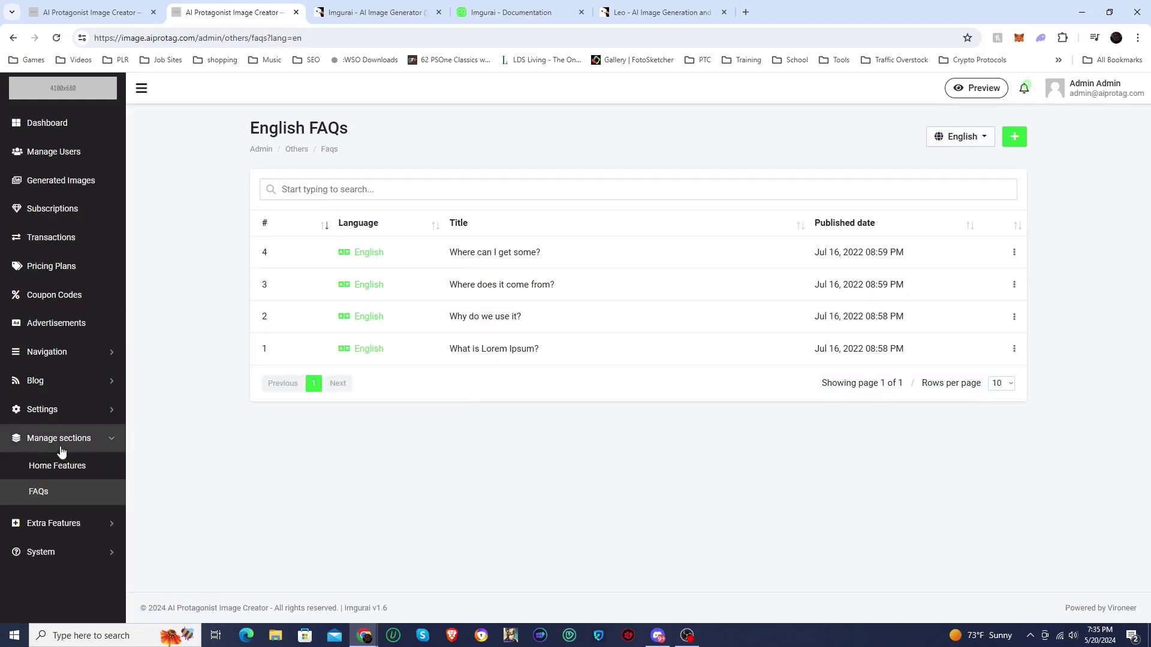
click(69, 525)
scroll(69, 531, down, 1)
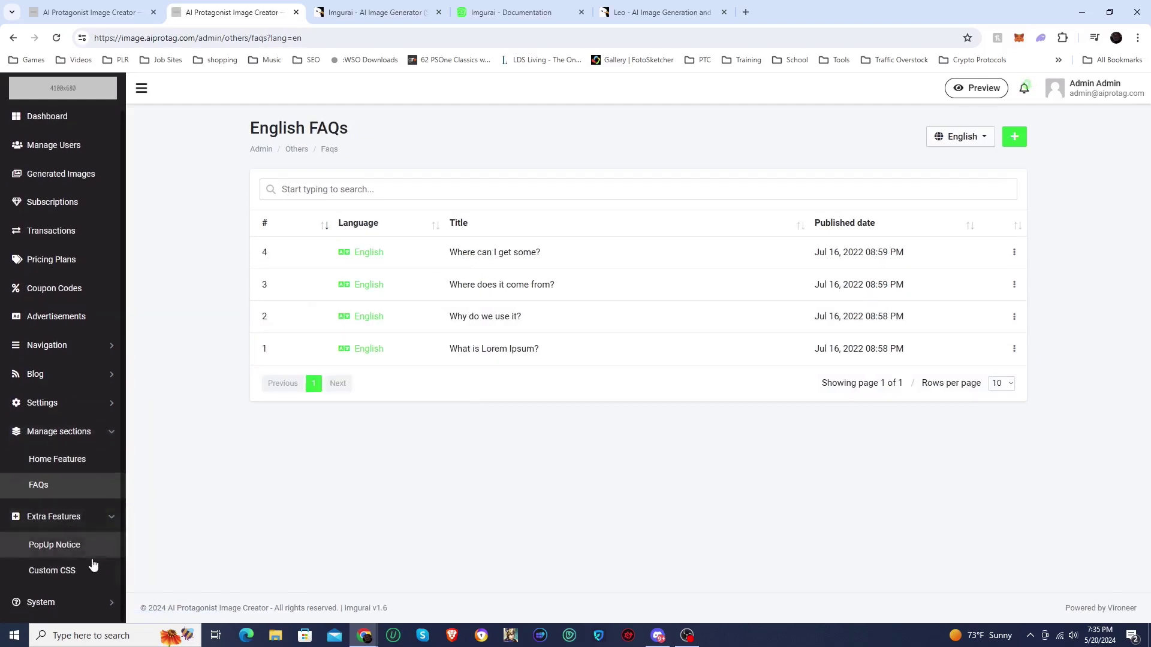
Look at the System Plugins and Editor Files pages, then collapse System
click(71, 523)
click(67, 550)
scroll(68, 552, down, 1)
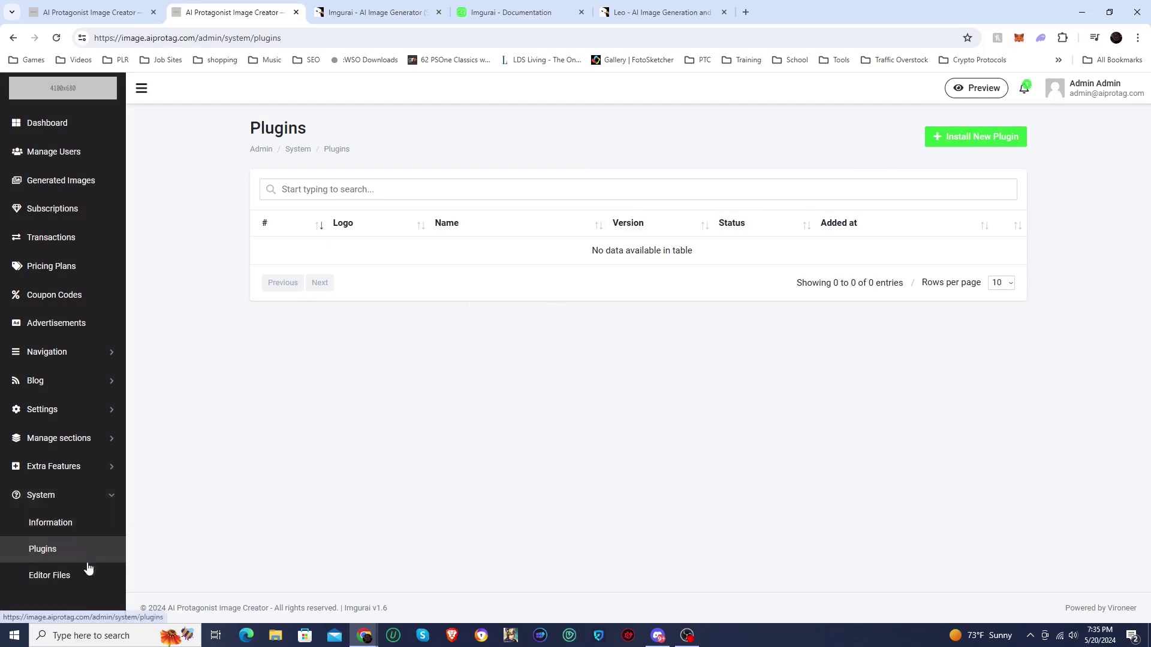
click(47, 577)
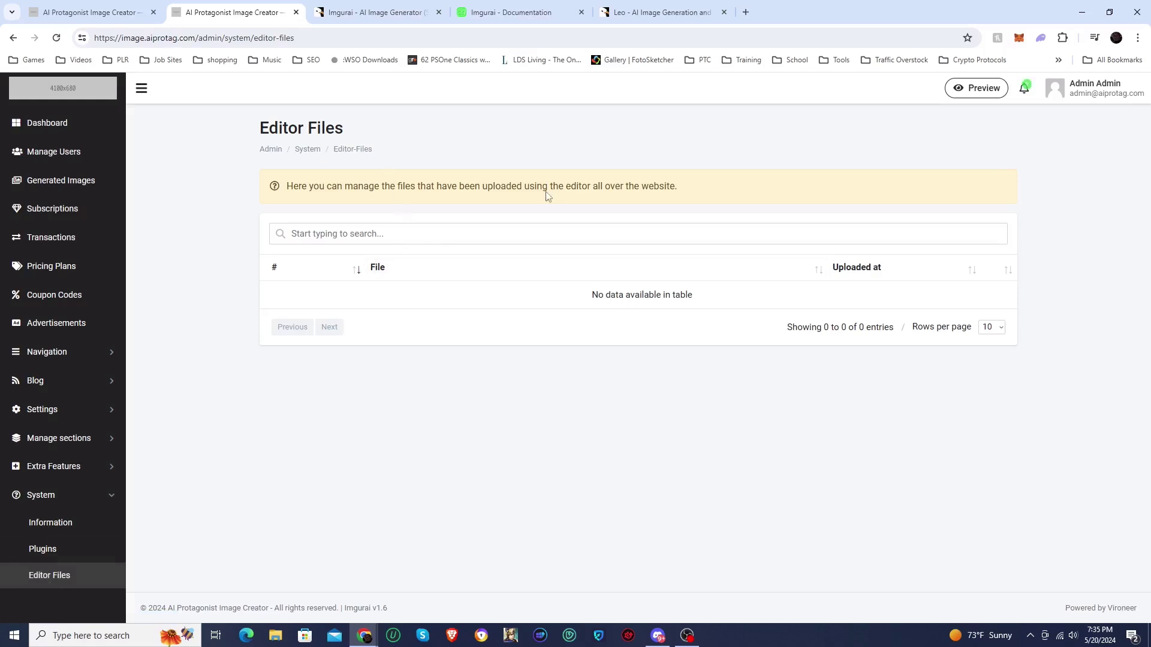
click(53, 496)
Return to the admin dashboard, then switch to the Imgurai CodeCanyon listing
click(47, 122)
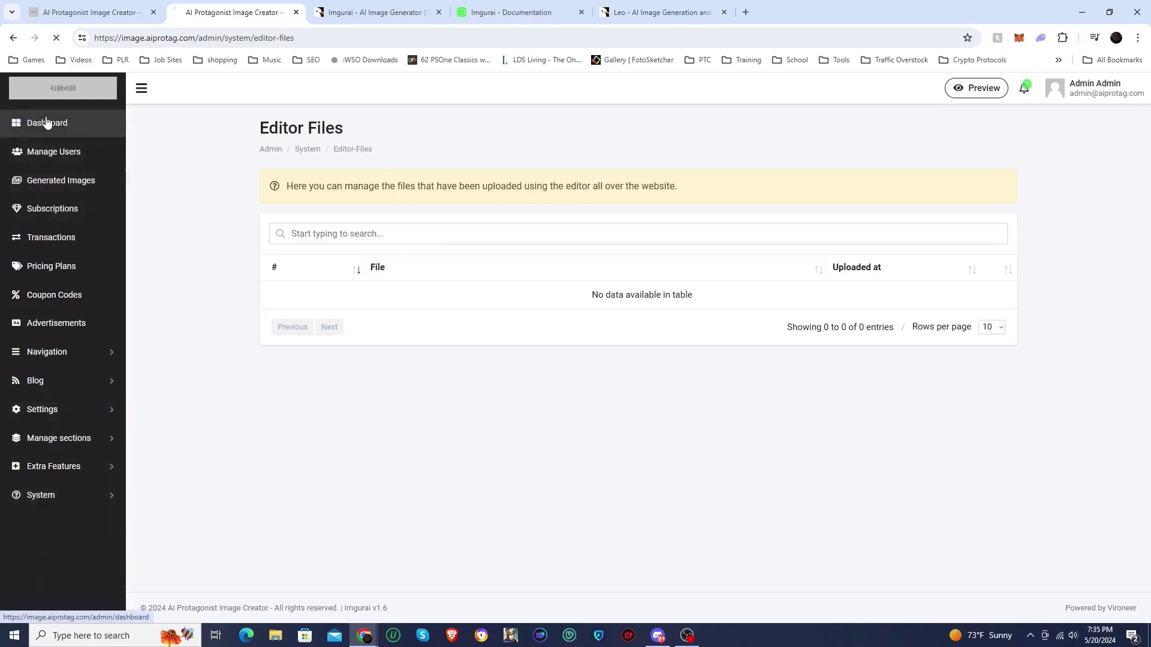
scroll(417, 375, down, 8)
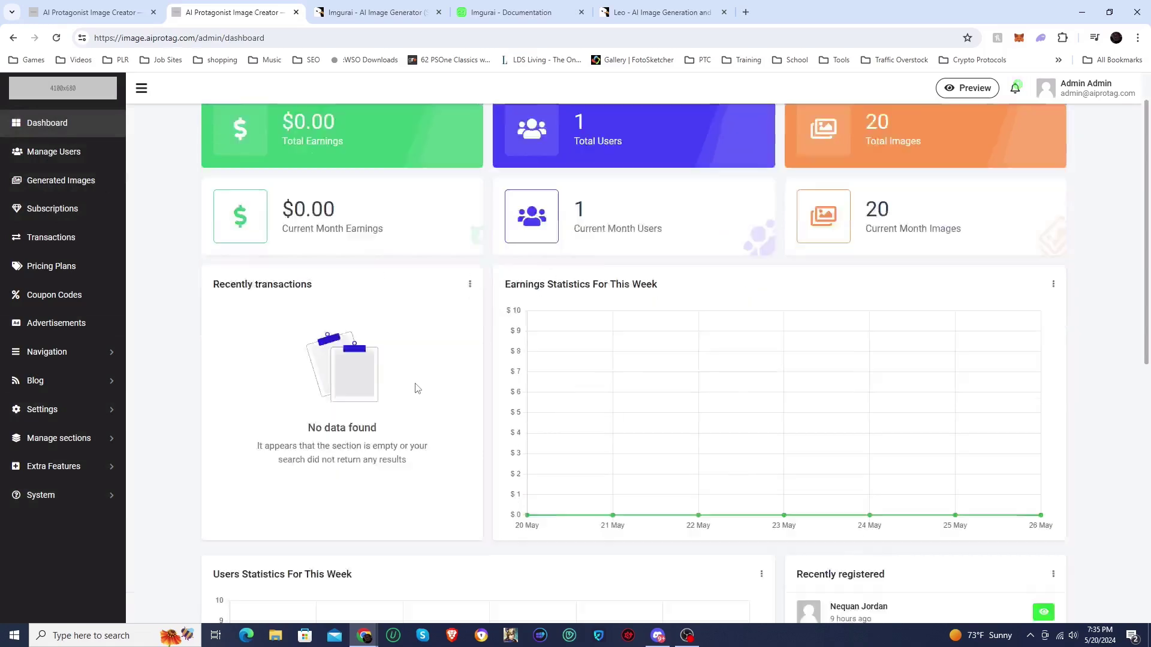
scroll(417, 387, up, 8)
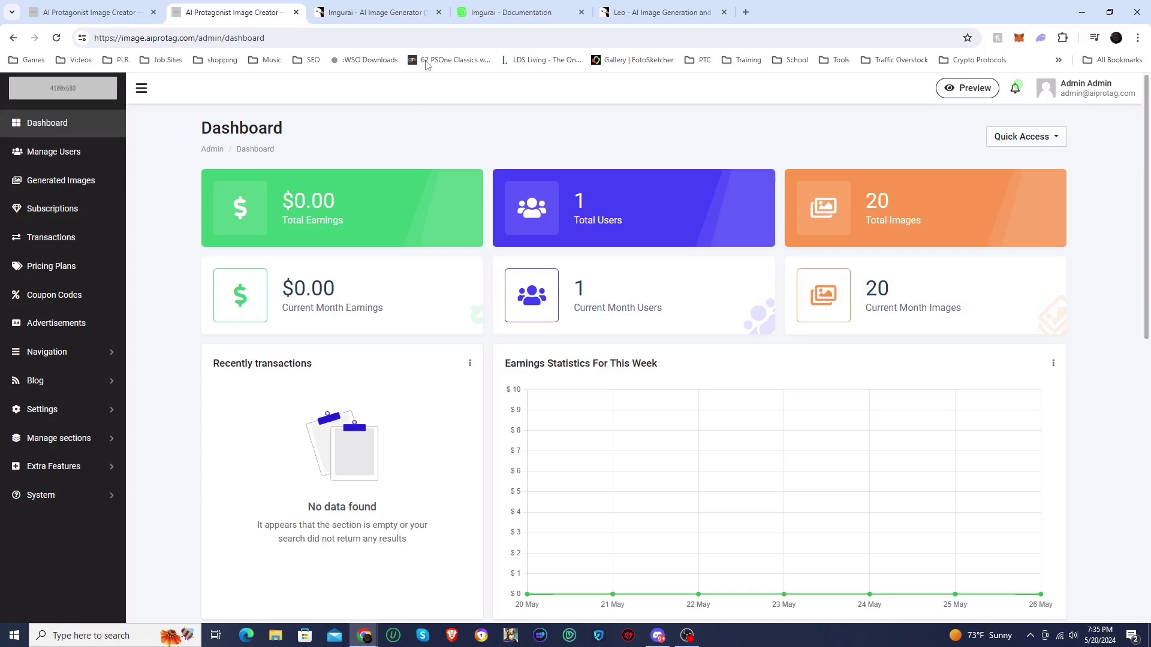
click(361, 8)
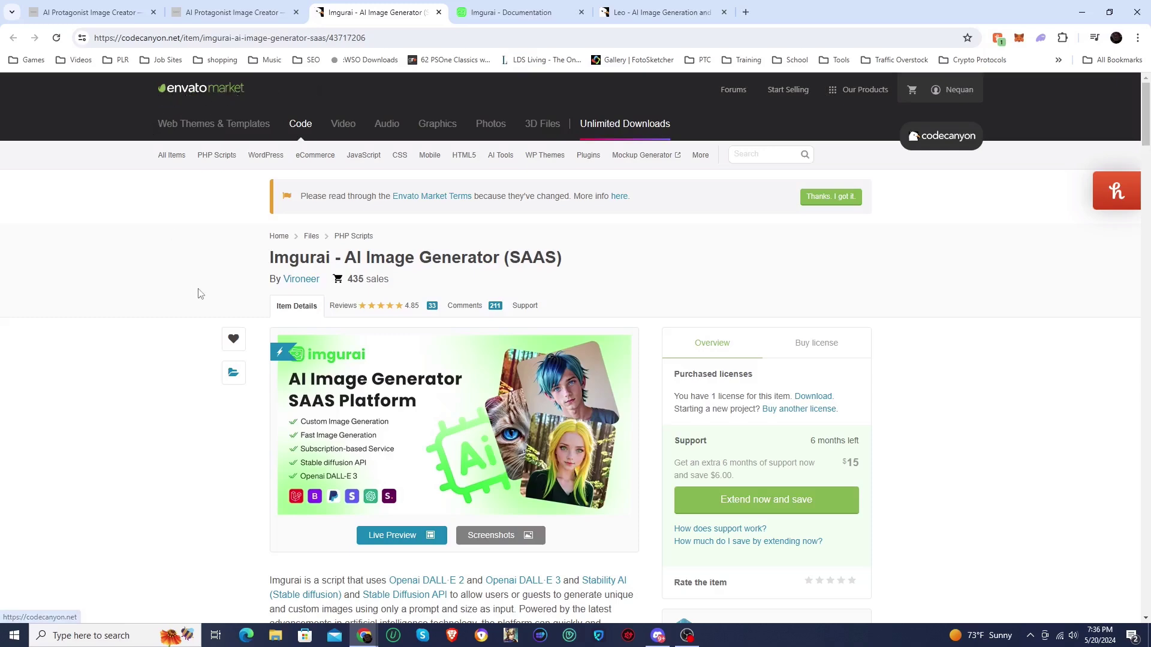
Scroll through the Imgurai - AI Image Generator (SAAS) item page on CodeCanyon
scroll(198, 290, down, 4)
scroll(198, 290, up, 3)
scroll(181, 303, down, 1)
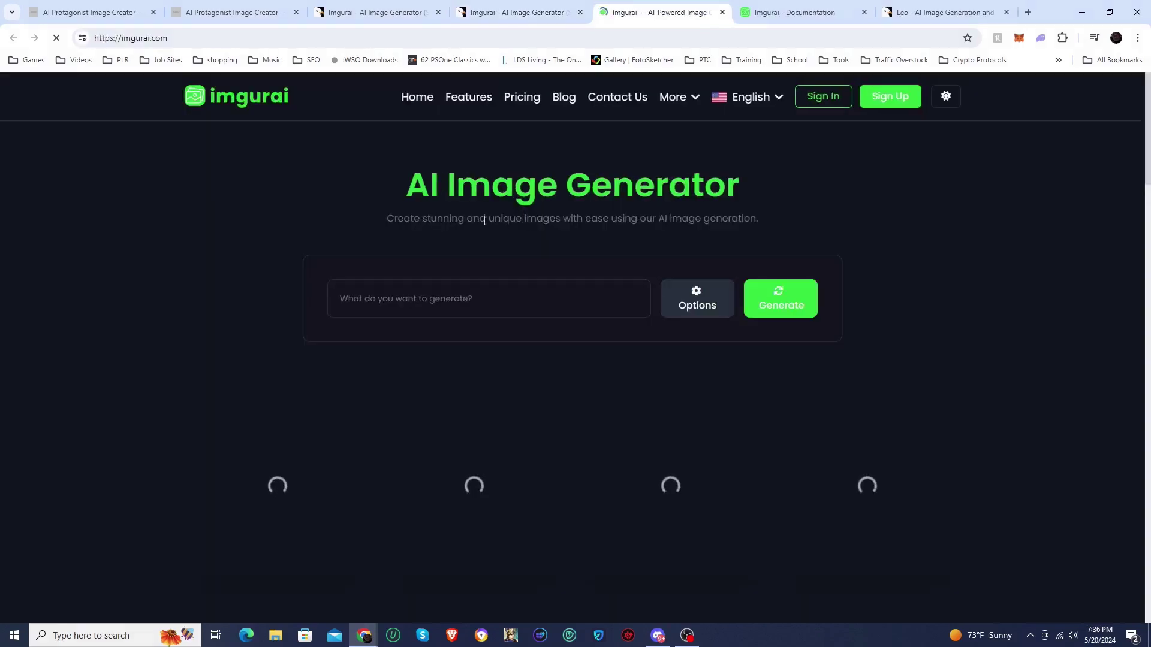
Scroll through the demo gallery of portraits, lions, a blond boy and kittens, and back
scroll(295, 286, down, 3)
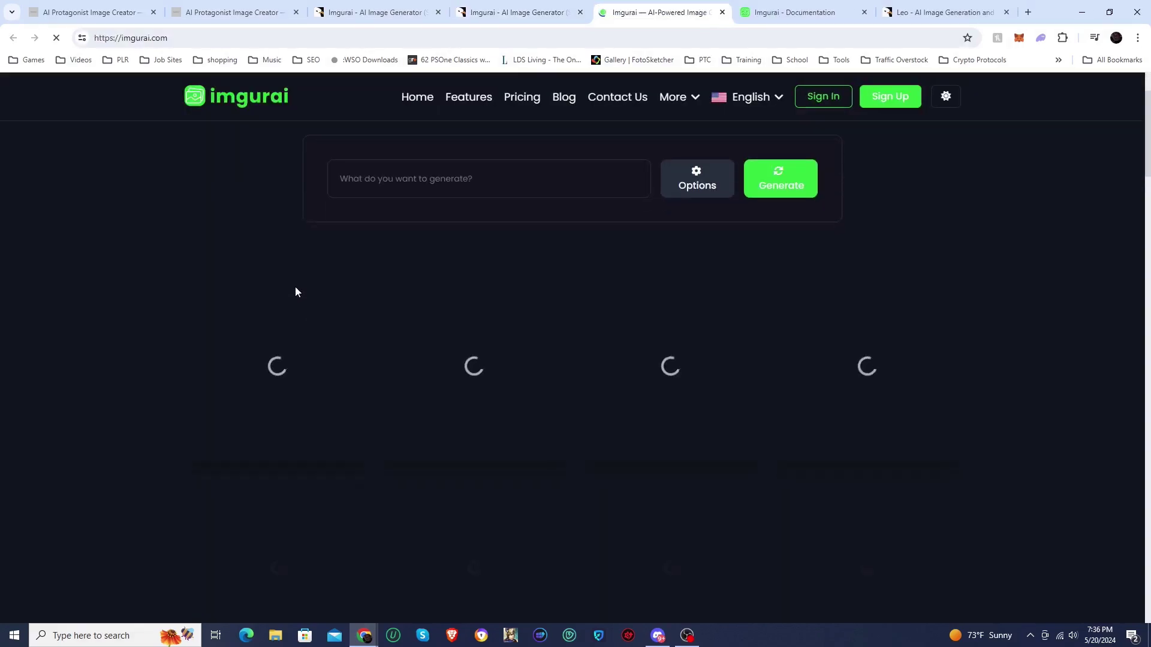
scroll(357, 314, up, 3)
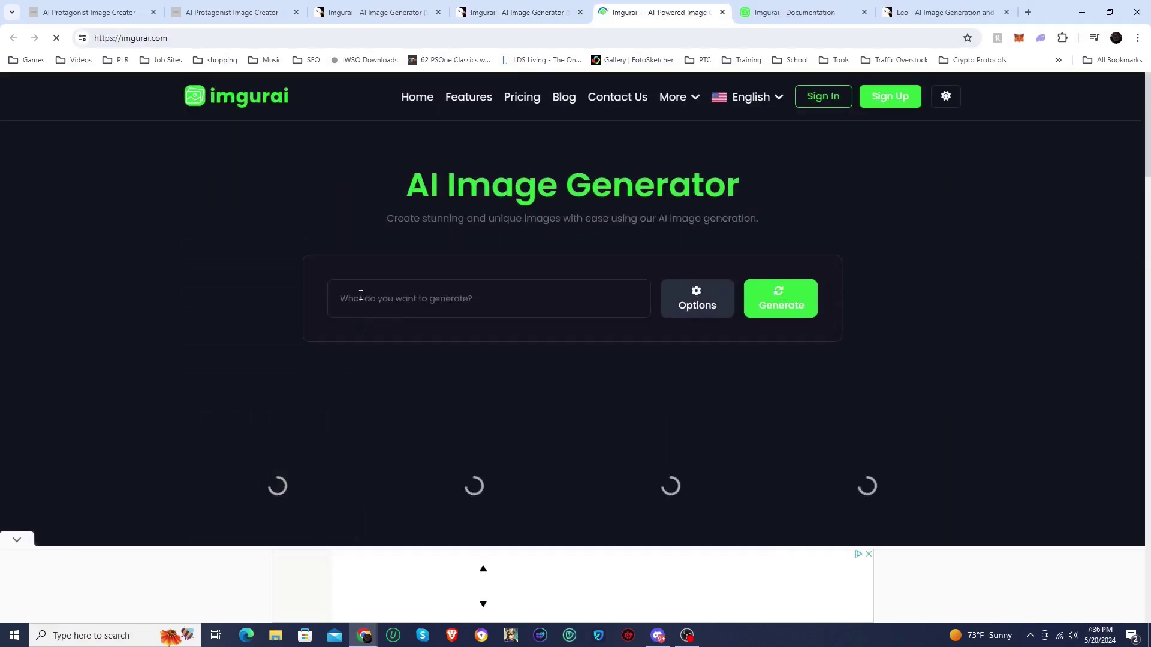
scroll(338, 292, down, 4)
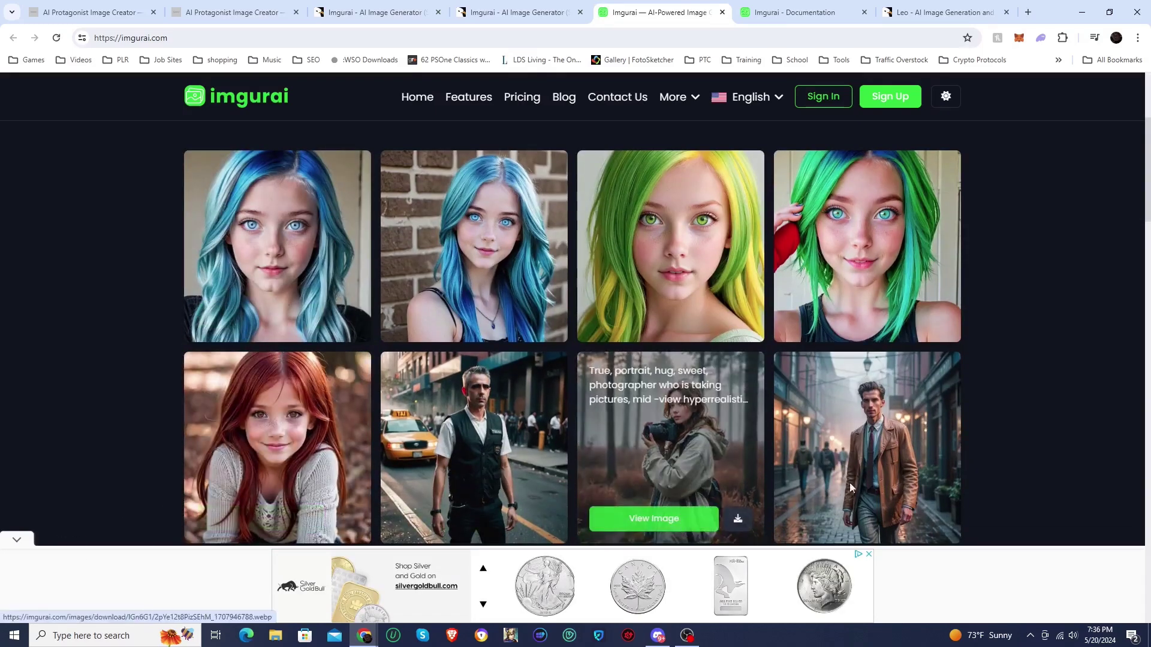
scroll(1008, 371, down, 13)
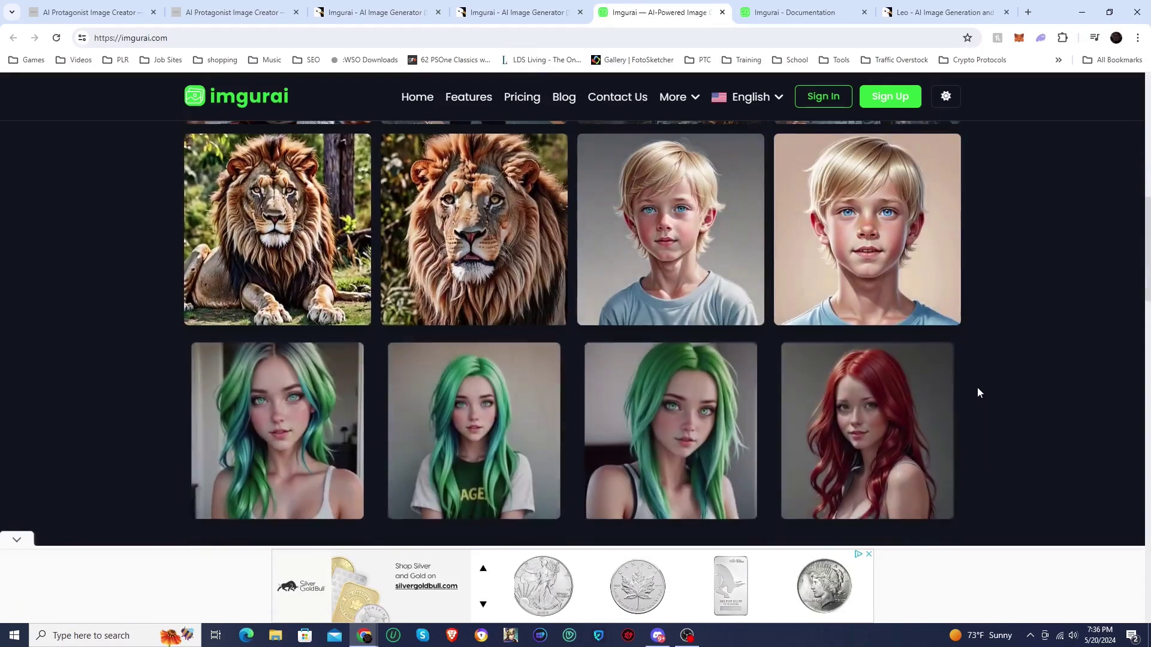
scroll(977, 388, down, 4)
scroll(977, 387, up, 9)
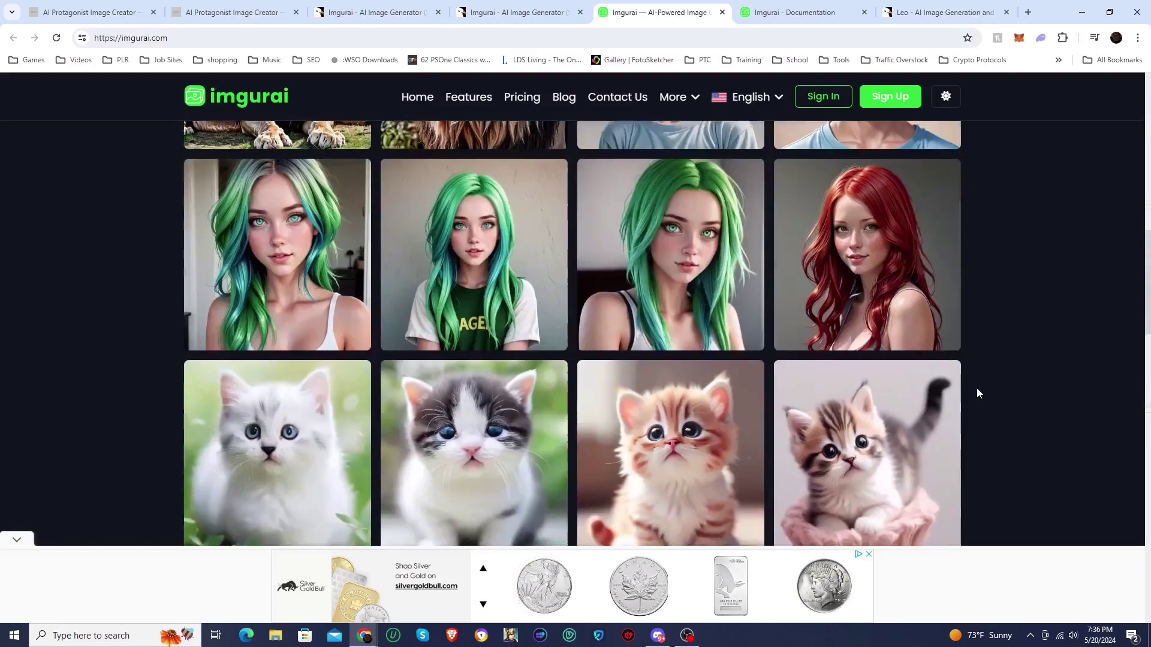
scroll(974, 386, up, 9)
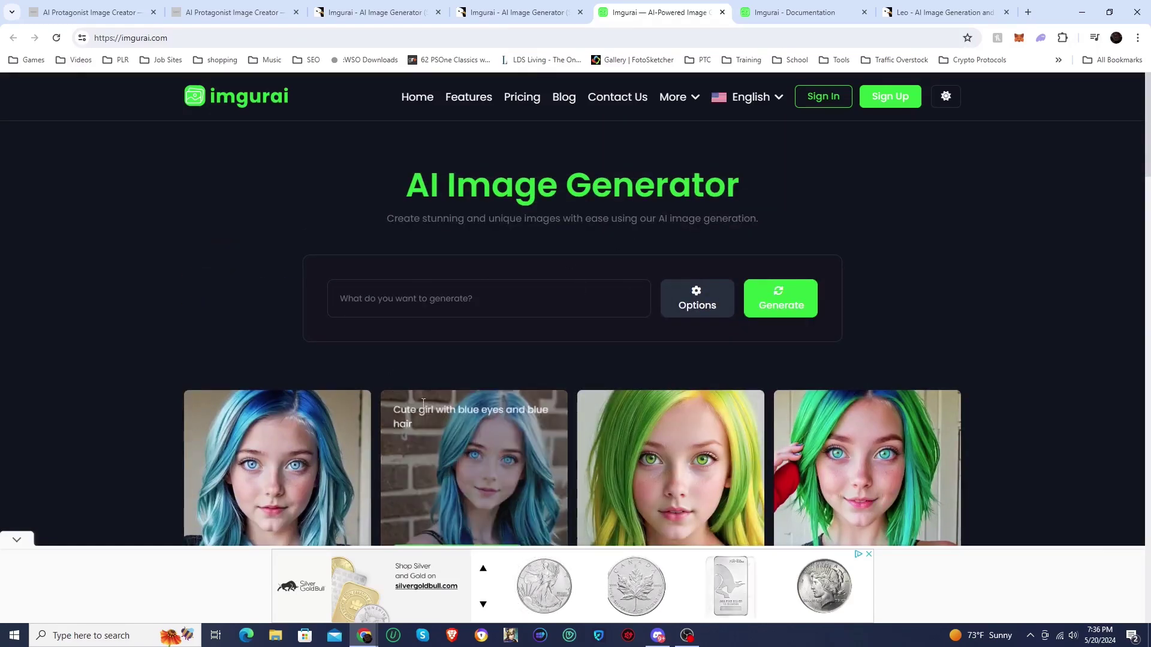
scroll(453, 391, down, 3)
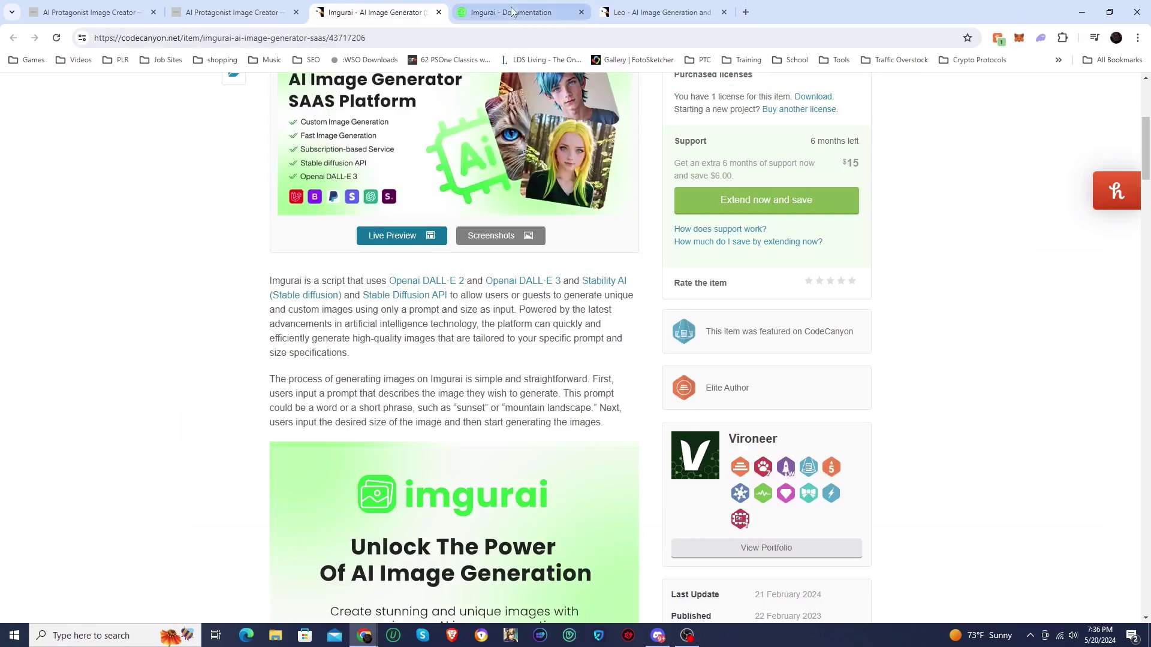
scroll(454, 184, up, 5)
scroll(585, 321, down, 3)
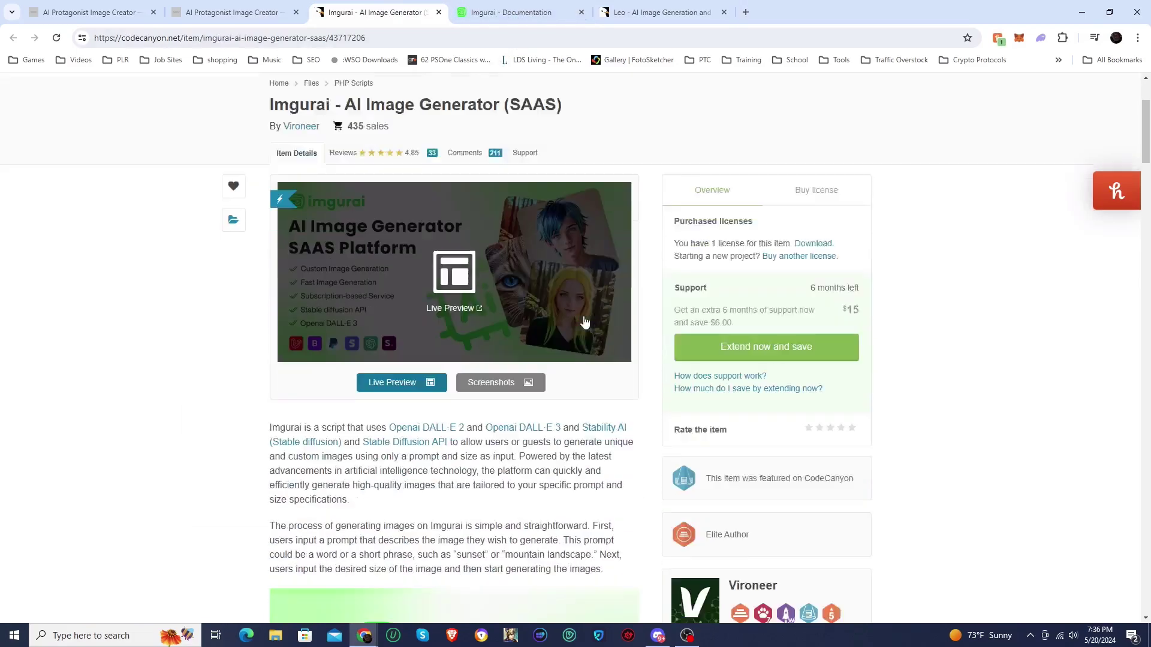
scroll(538, 487, down, 3)
scroll(538, 487, down, 1)
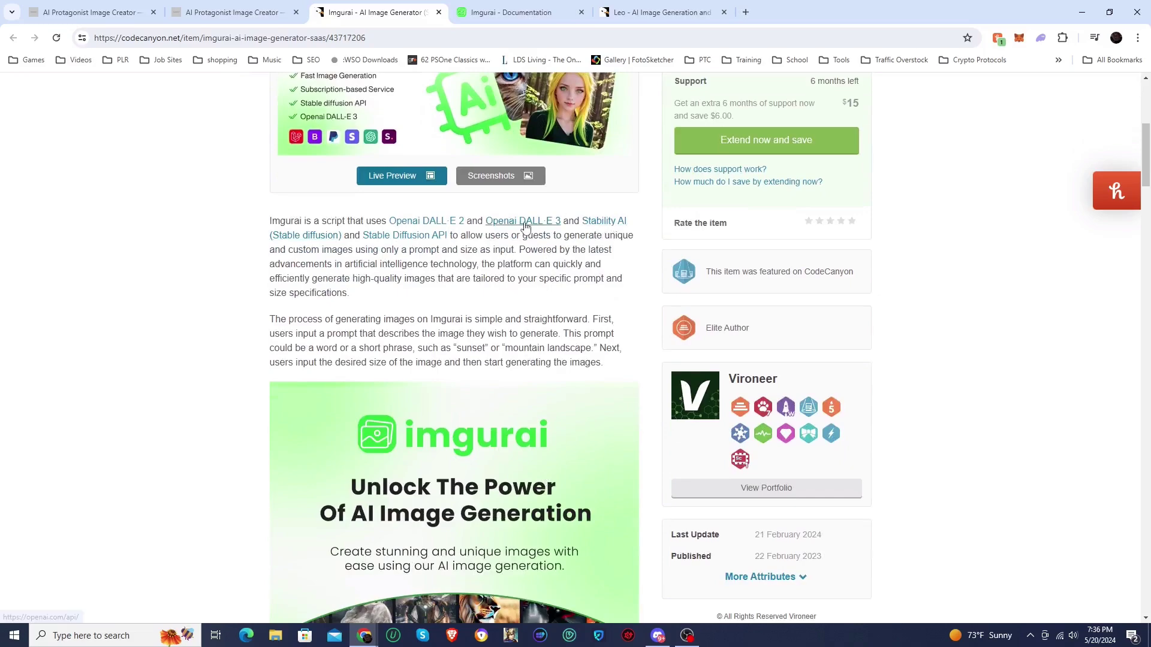
scroll(515, 364, down, 5)
scroll(516, 364, down, 5)
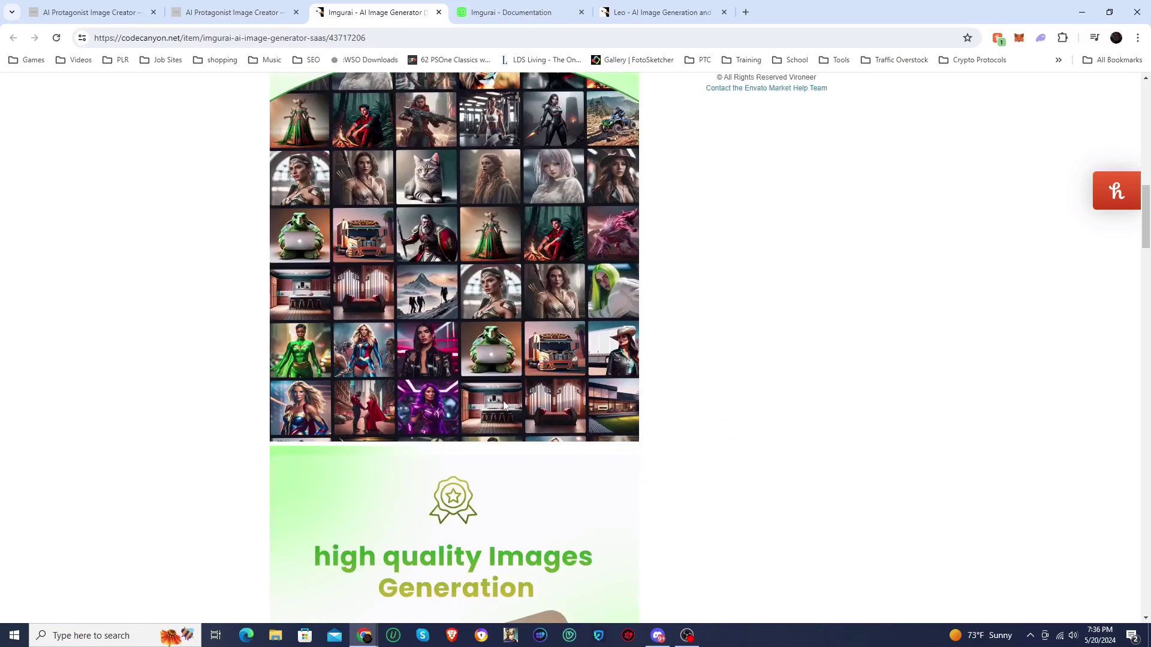
scroll(502, 406, down, 7)
scroll(502, 407, down, 18)
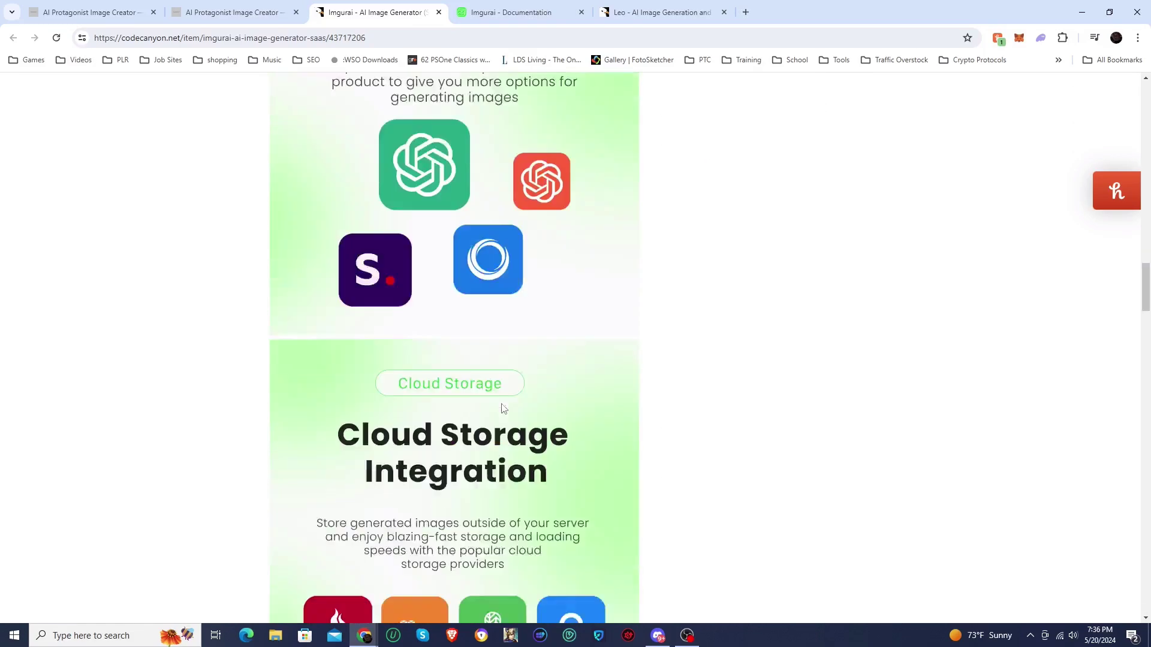
scroll(502, 408, down, 5)
scroll(503, 405, up, 20)
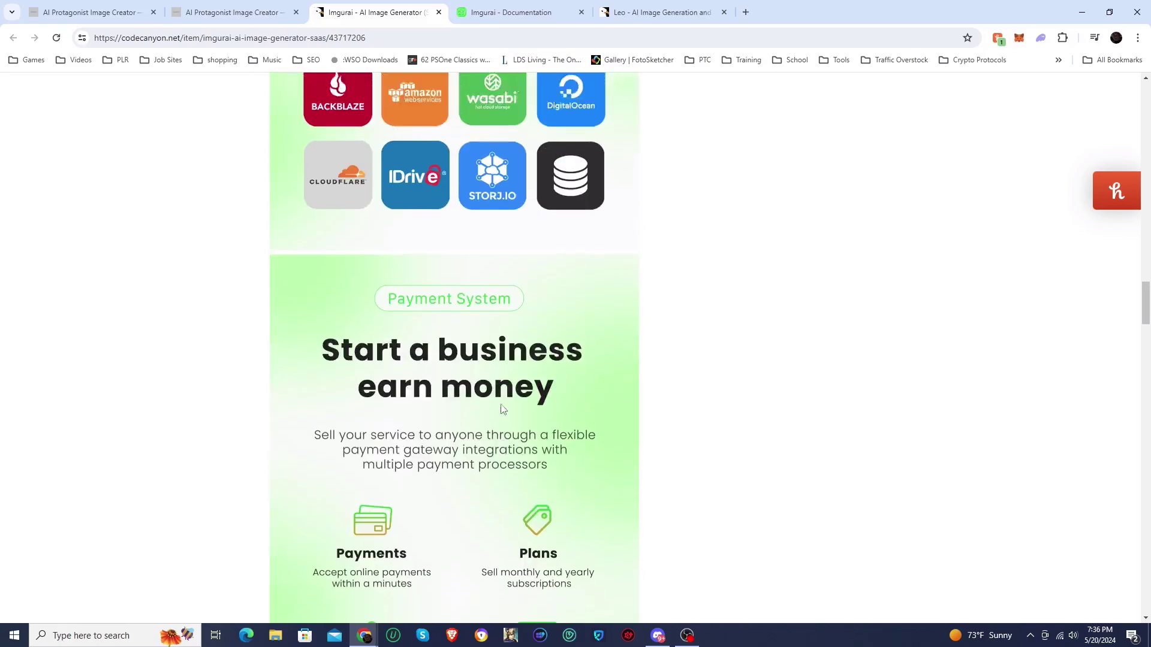
scroll(506, 400, up, 20)
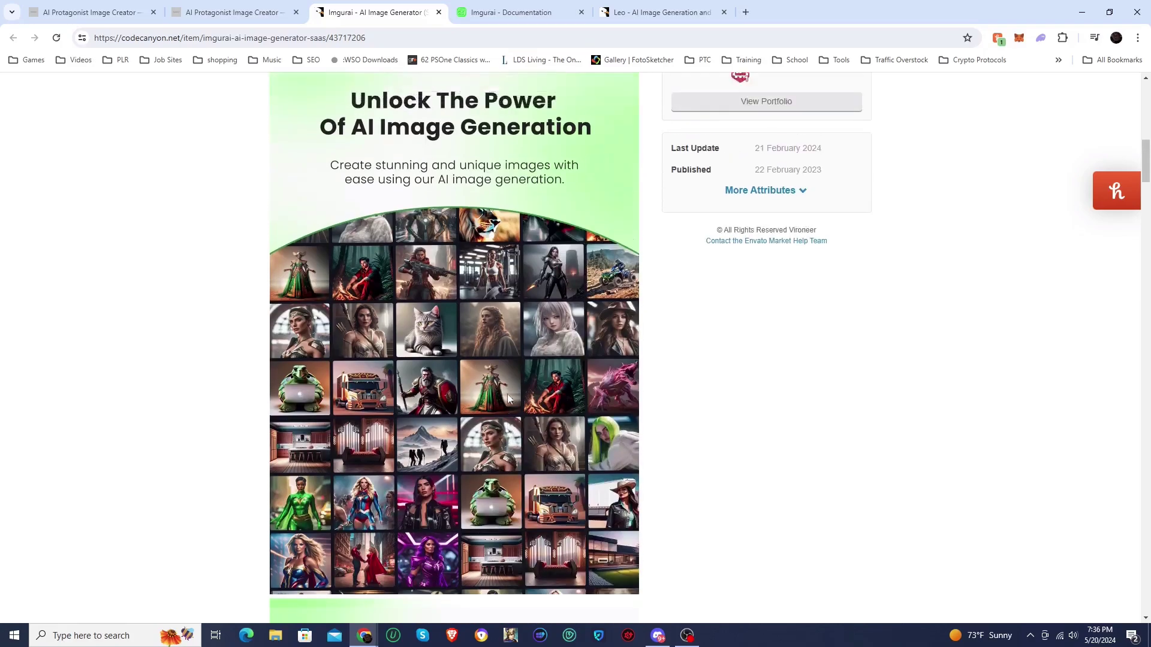
scroll(510, 397, down, 3)
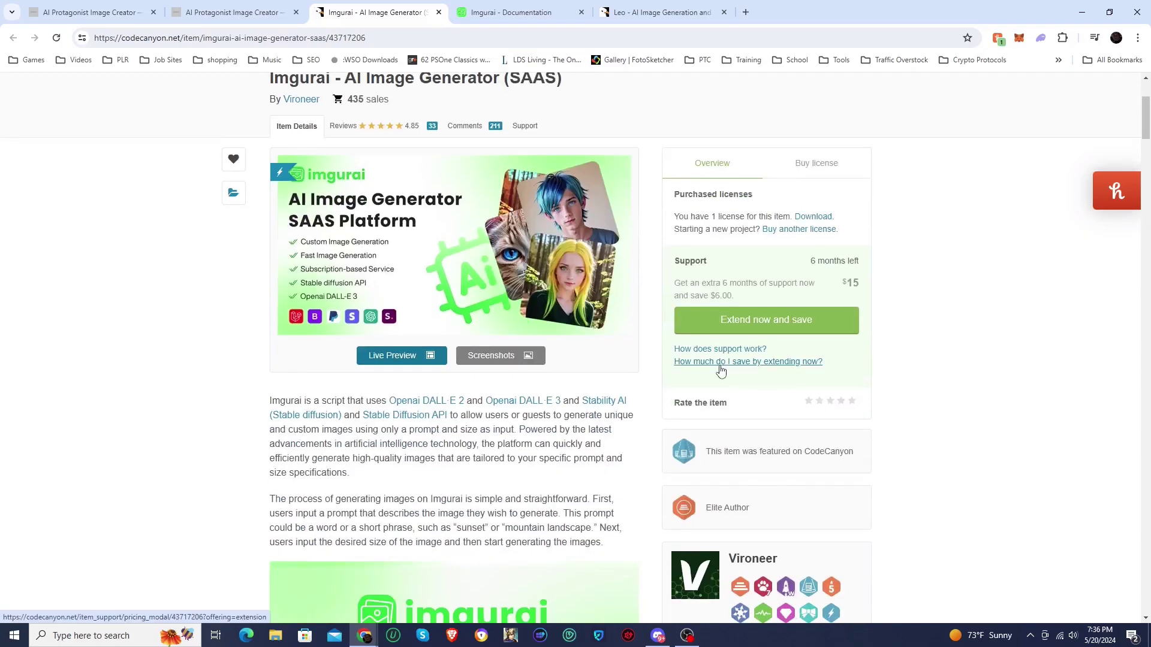
click(811, 168)
Keep the Regular License at $29 and compare it with the $99 Extended License
click(729, 206)
click(729, 235)
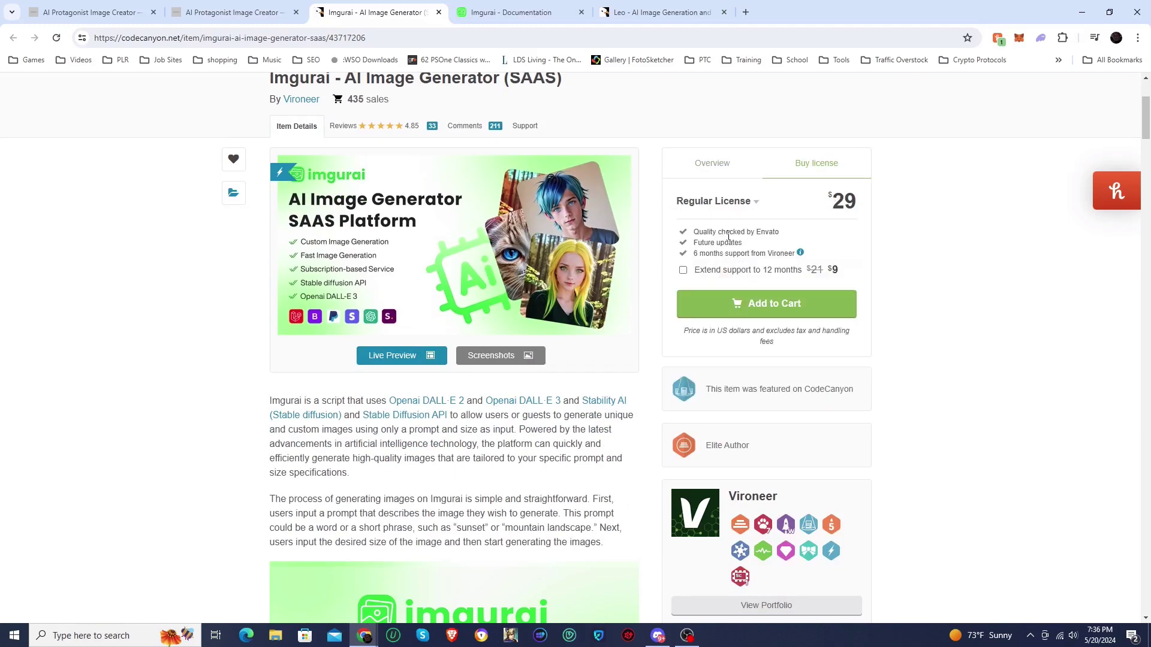
click(737, 206)
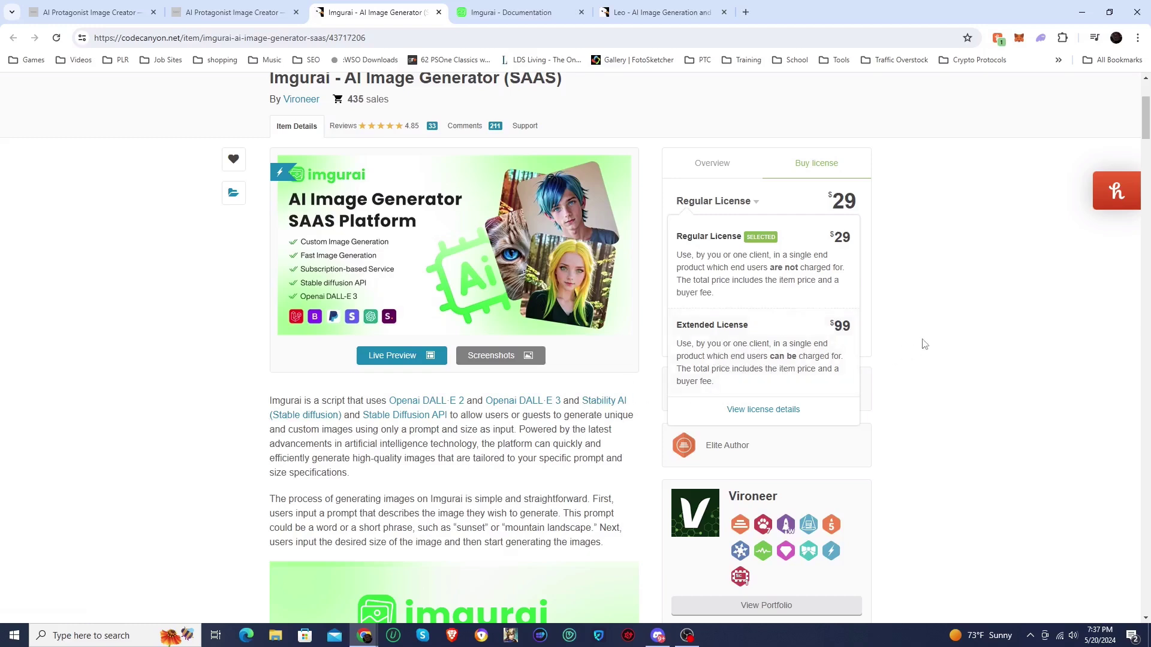
Scroll the Imgurai item page, then switch to the Imgurai documentation
scroll(334, 441, up, 3)
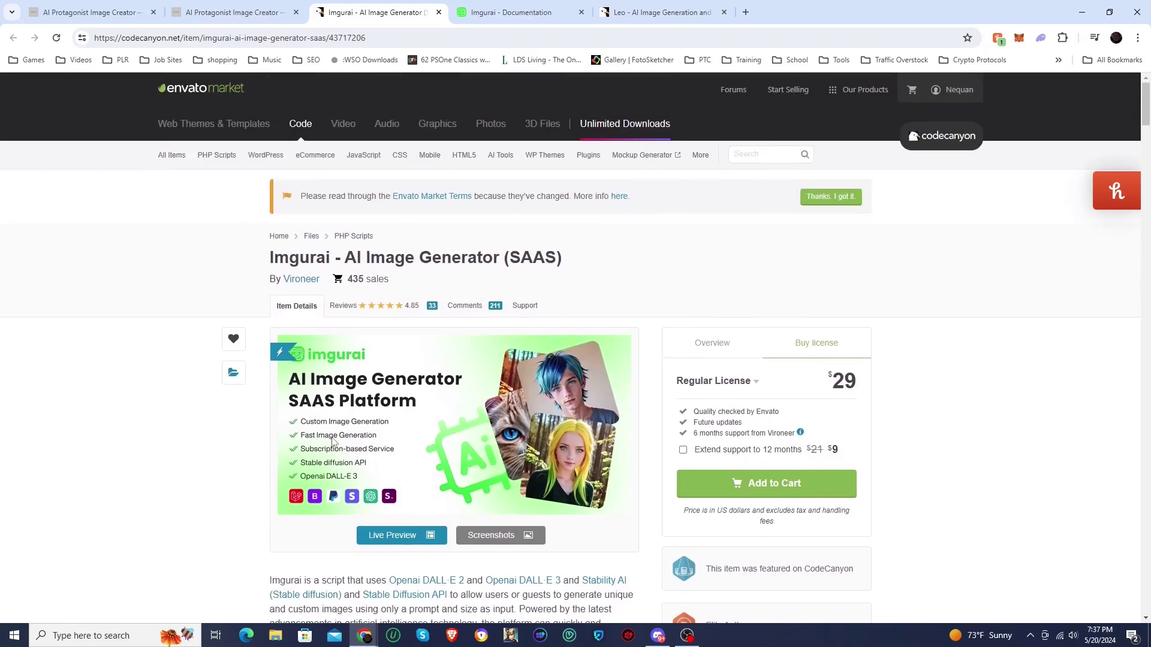
scroll(342, 403, down, 4)
scroll(308, 396, down, 8)
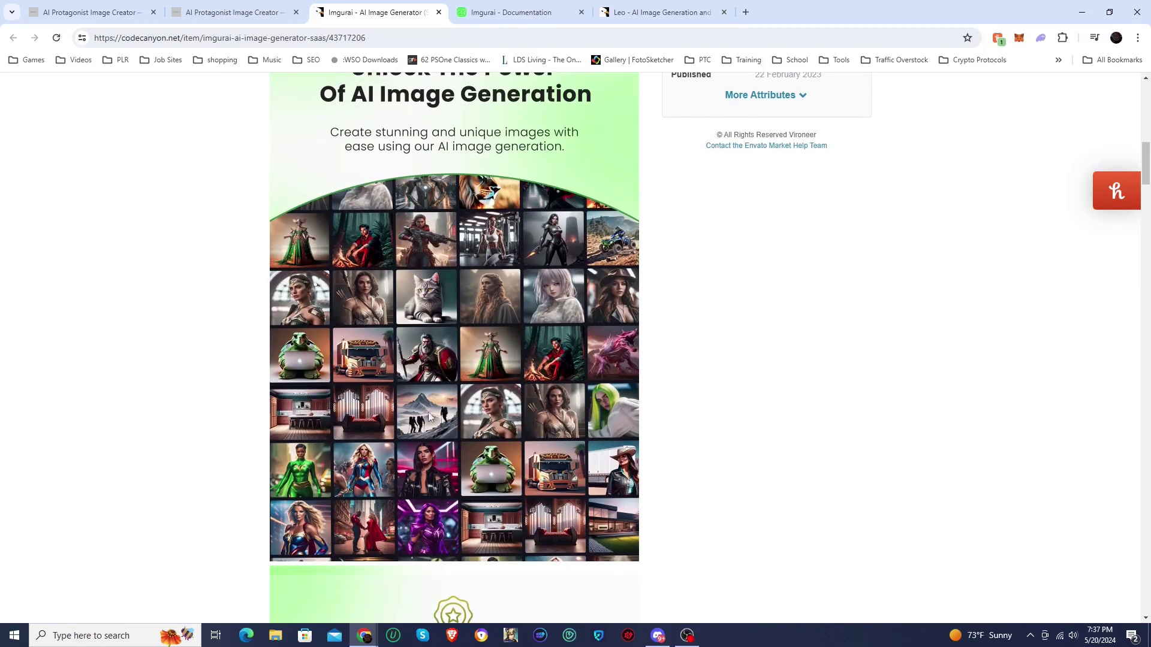
scroll(438, 406, up, 11)
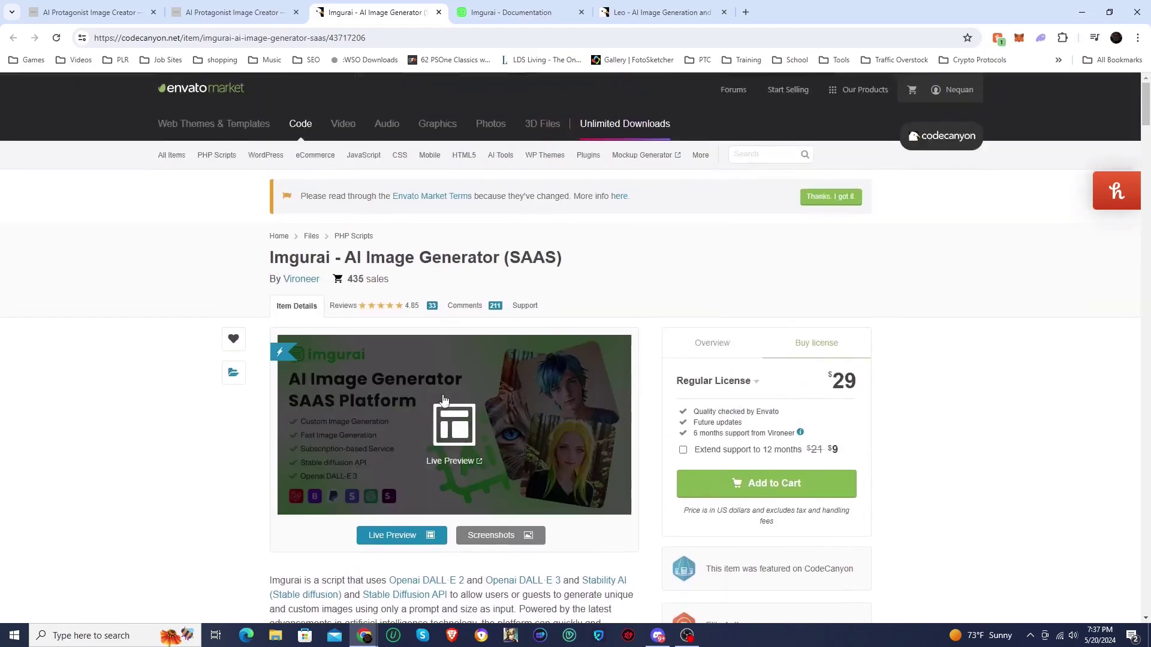
scroll(405, 389, down, 3)
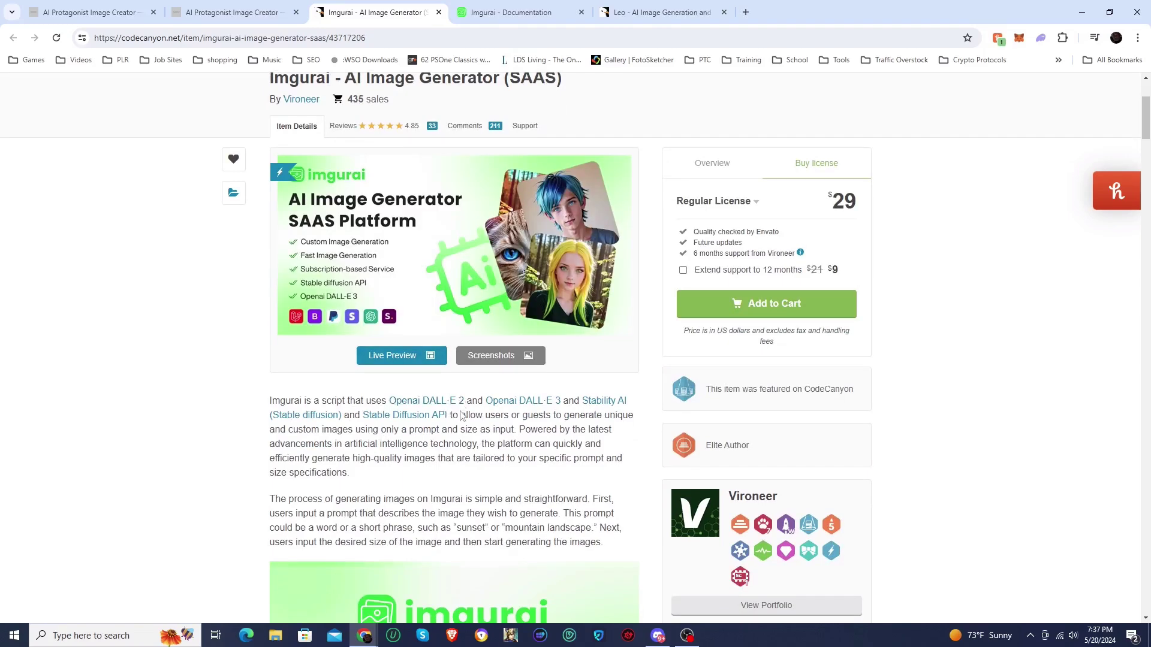
scroll(547, 457, up, 2)
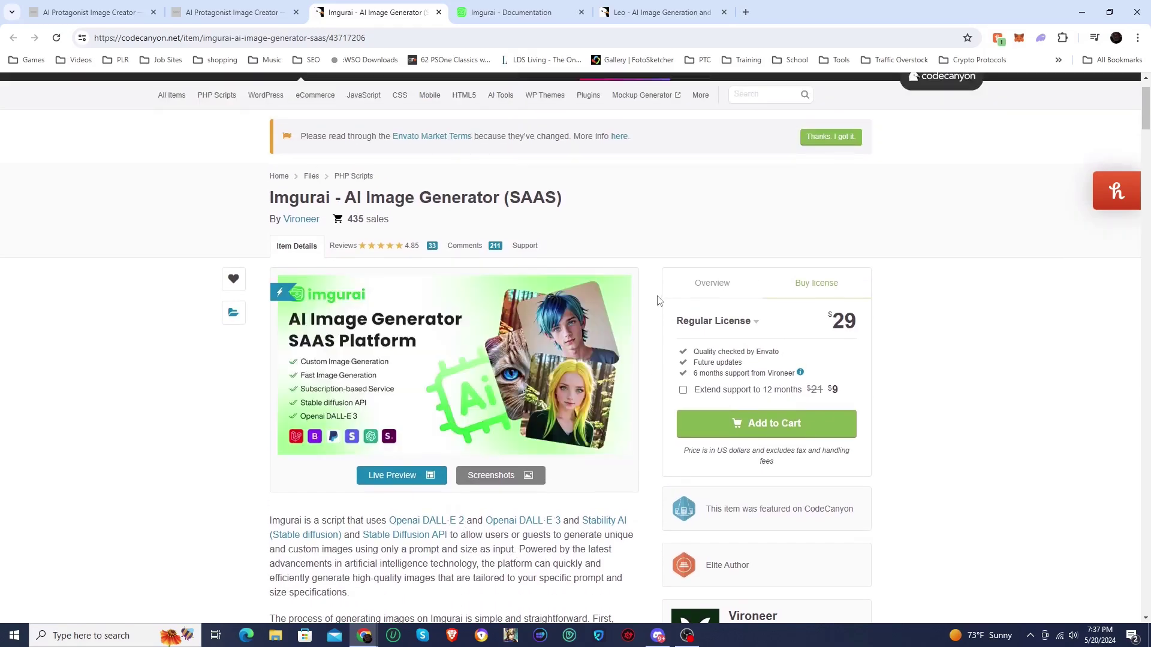
scroll(644, 411, down, 4)
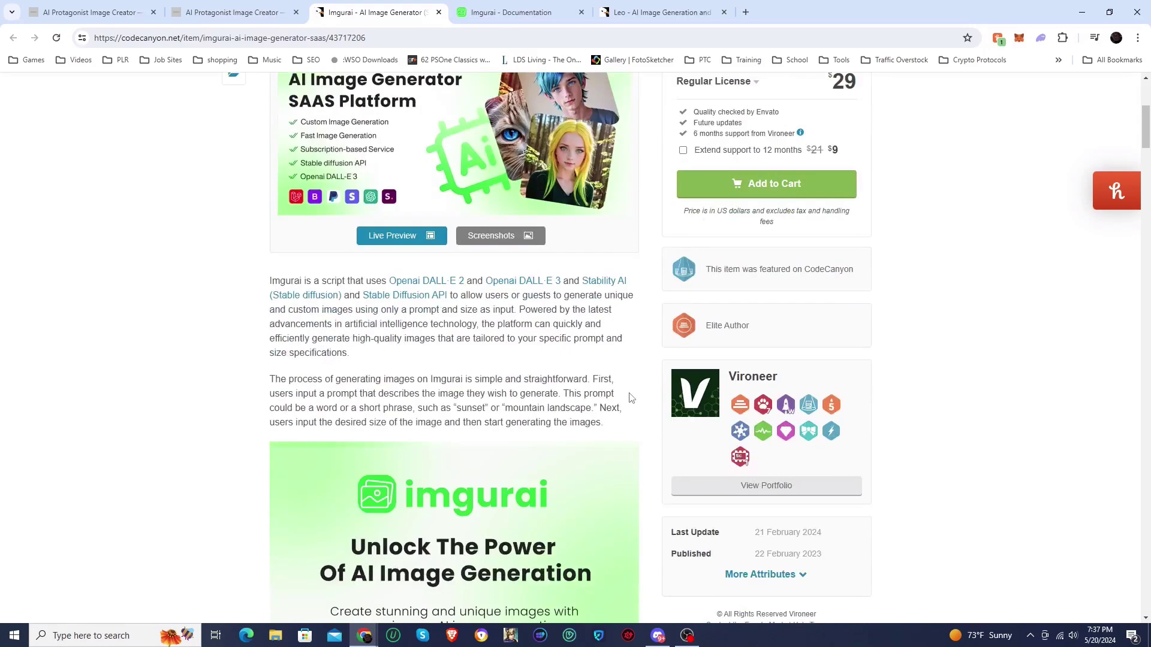
scroll(591, 391, down, 20)
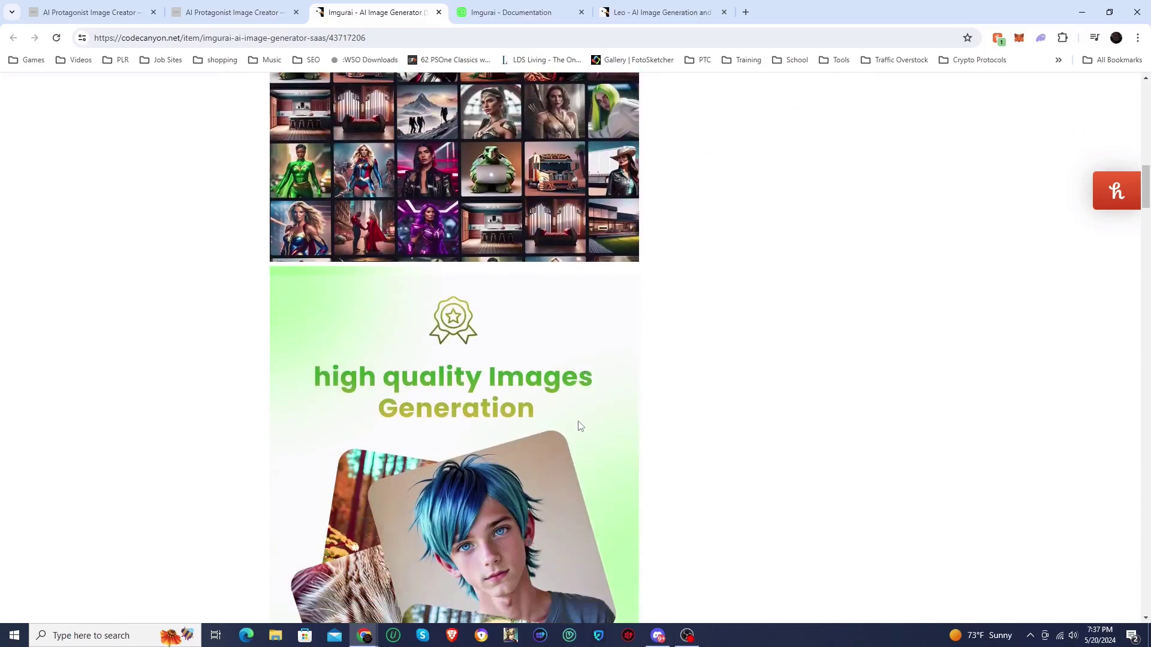
scroll(579, 430, down, 6)
scroll(581, 430, up, 14)
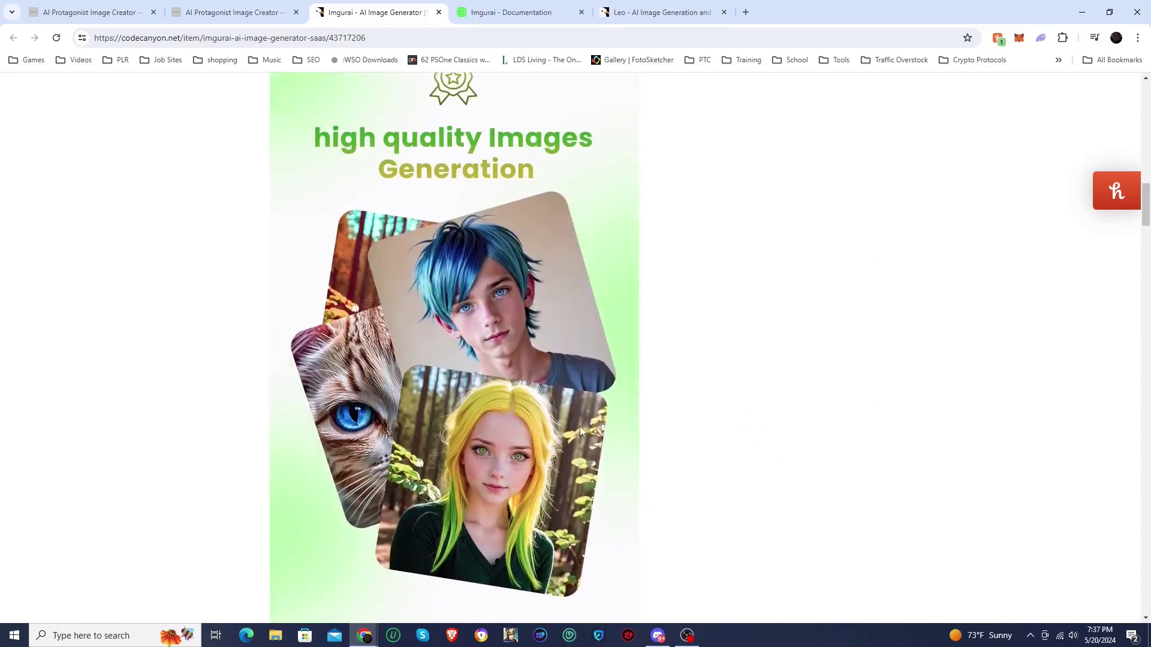
scroll(580, 429, up, 16)
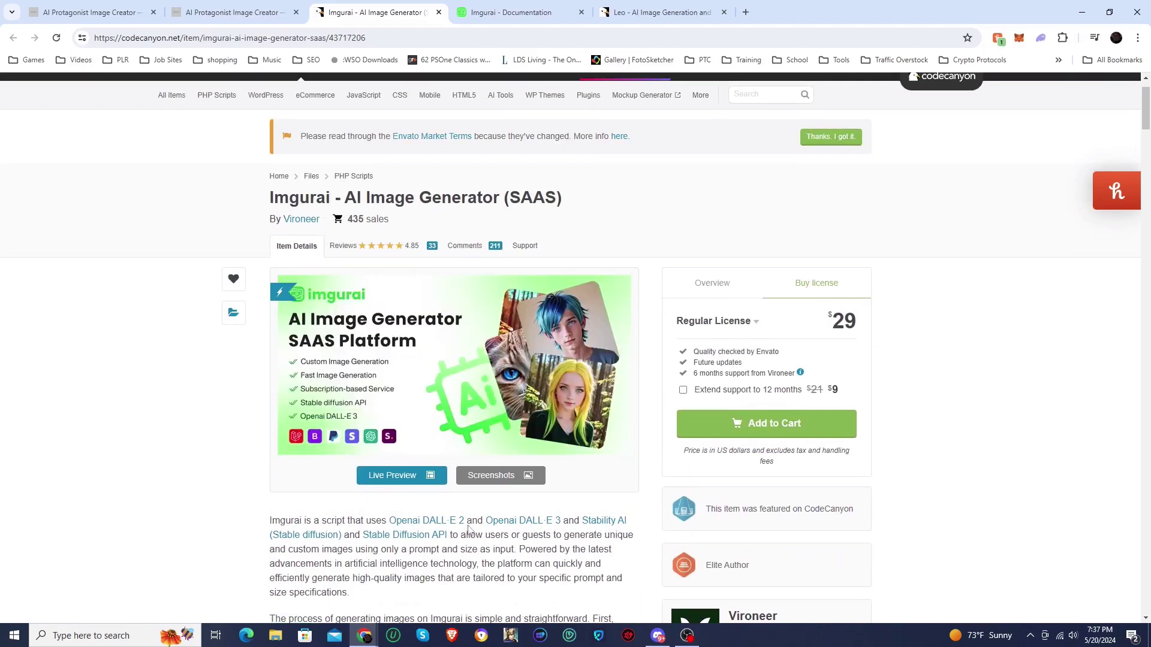
click(509, 12)
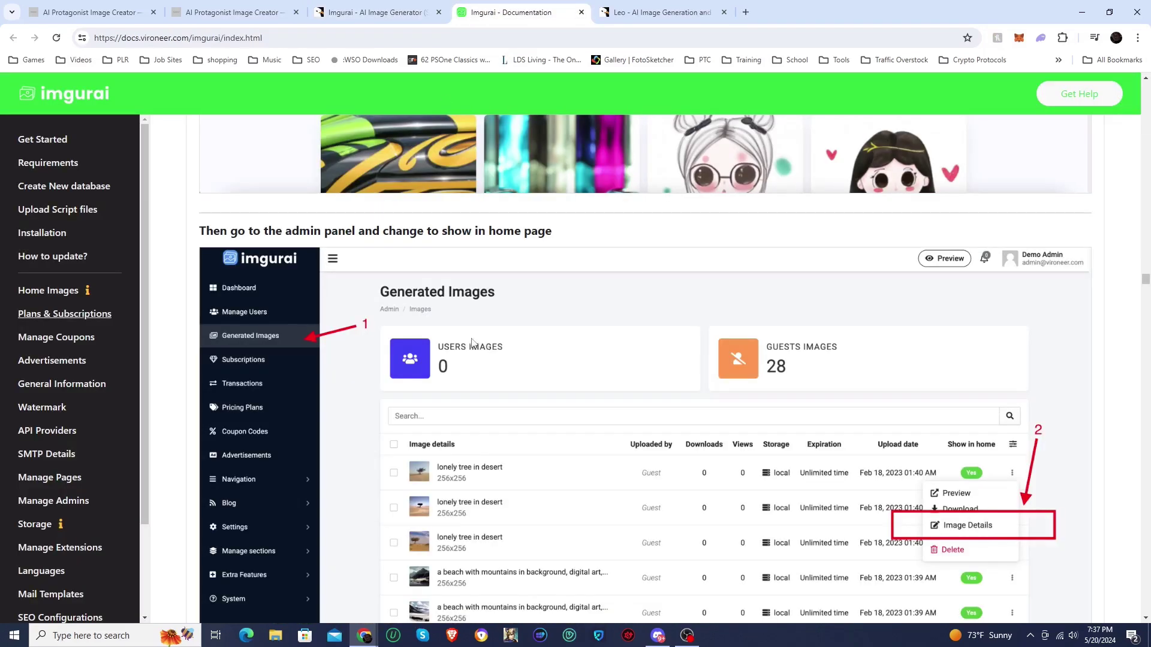
Jump to the docs' Get Started section and read the extracting and installation steps
scroll(437, 358, up, 7)
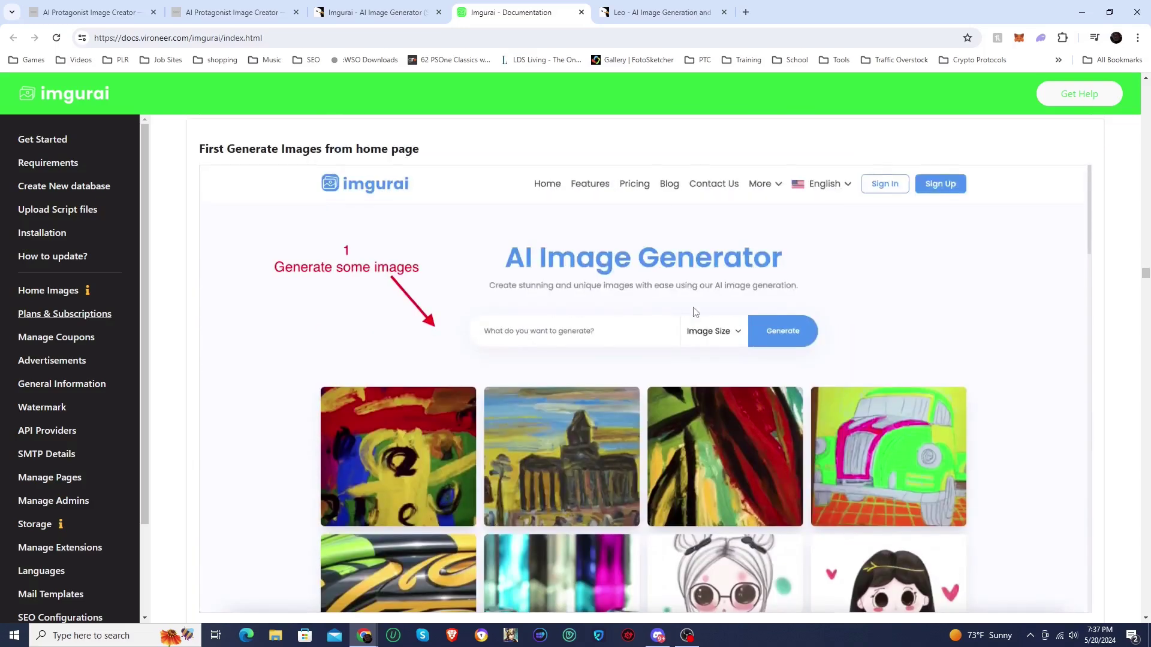
click(1146, 87)
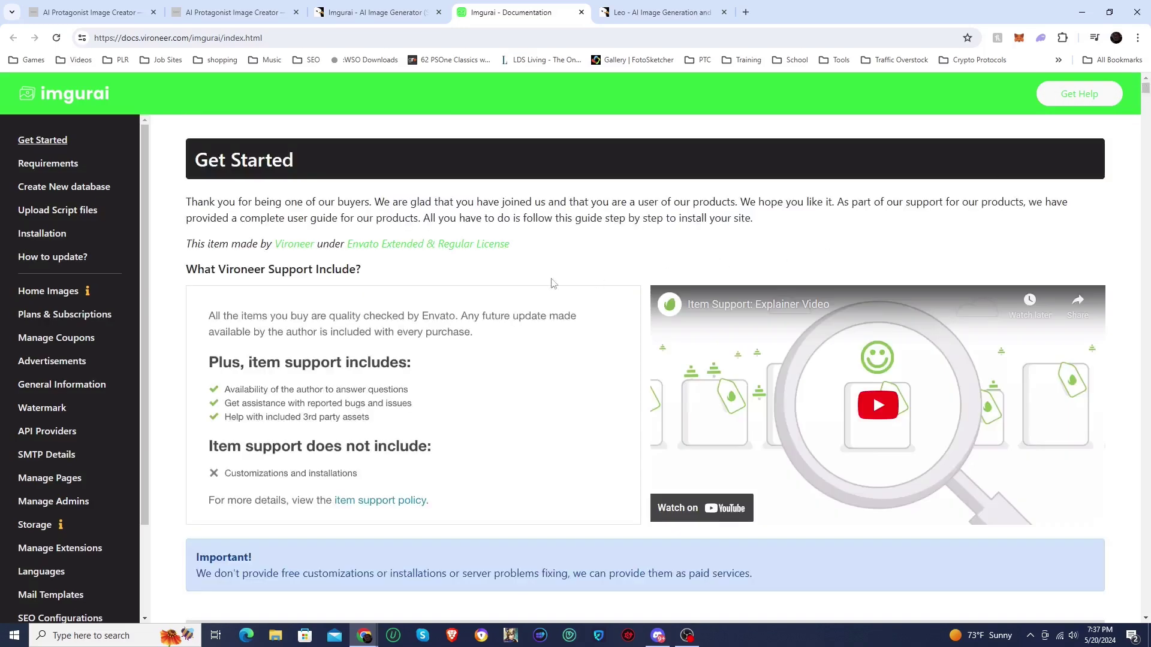
scroll(552, 282, down, 20)
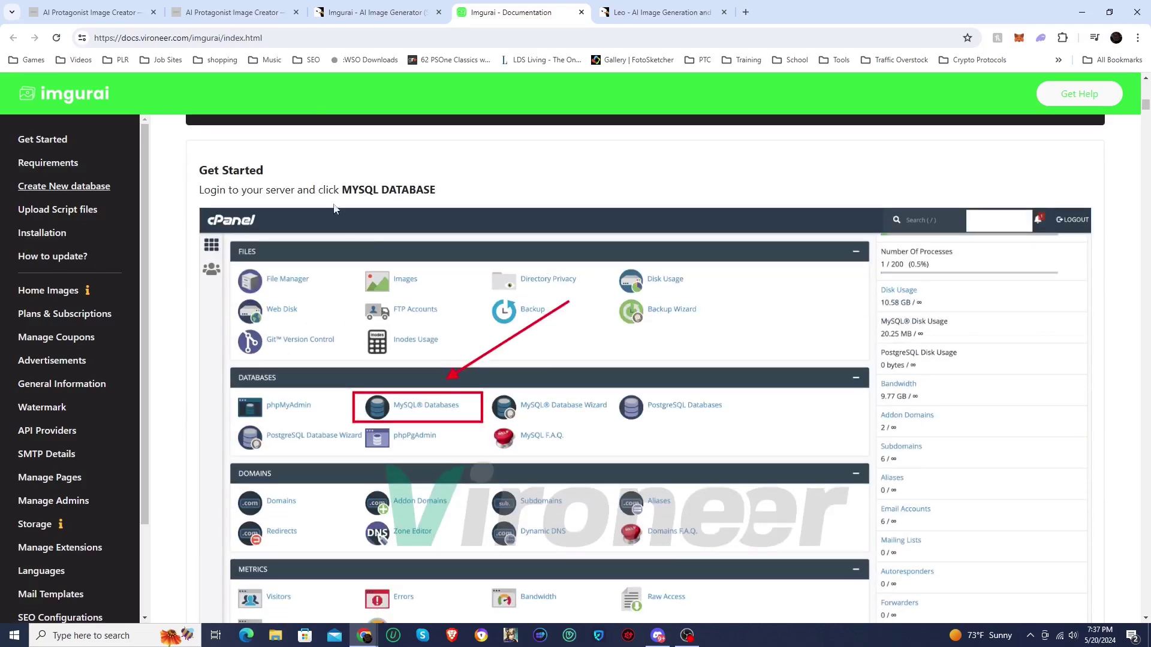
scroll(371, 332, down, 3)
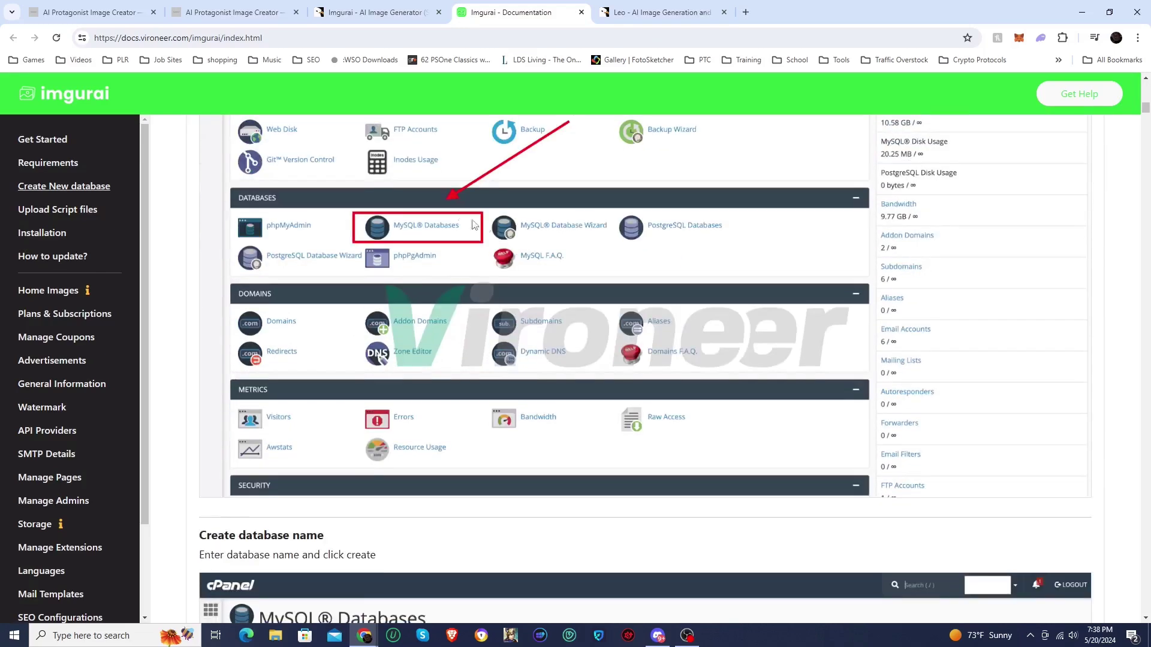
scroll(449, 298, up, 3)
scroll(401, 329, down, 10)
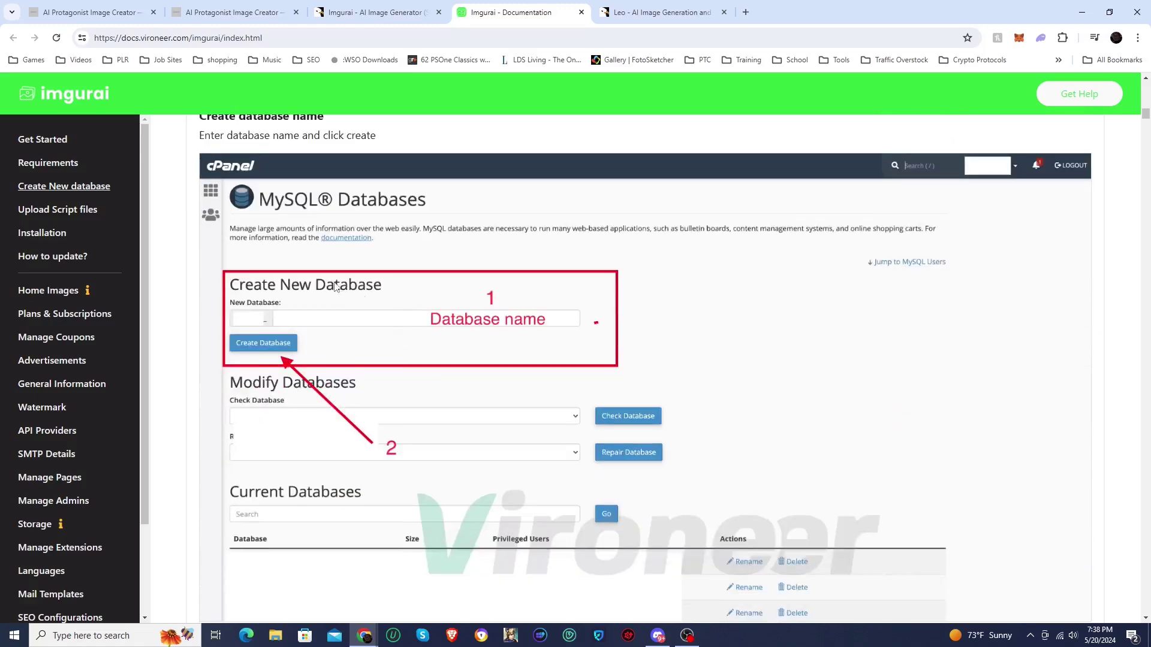
scroll(412, 356, up, 1)
scroll(384, 353, down, 10)
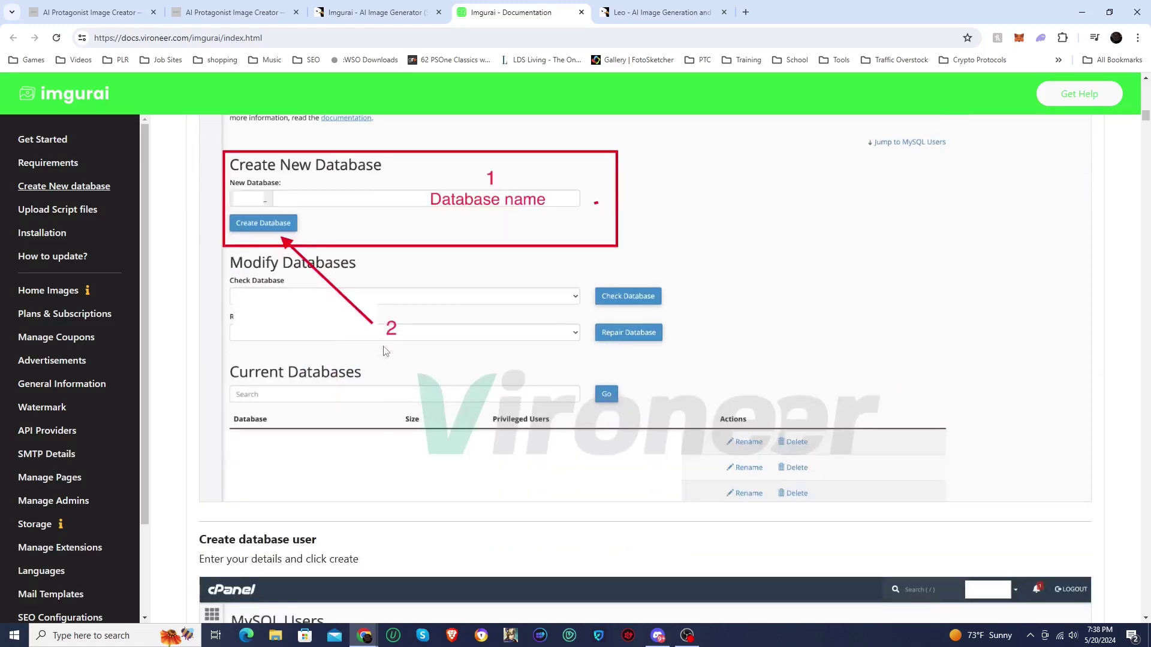
scroll(379, 357, down, 8)
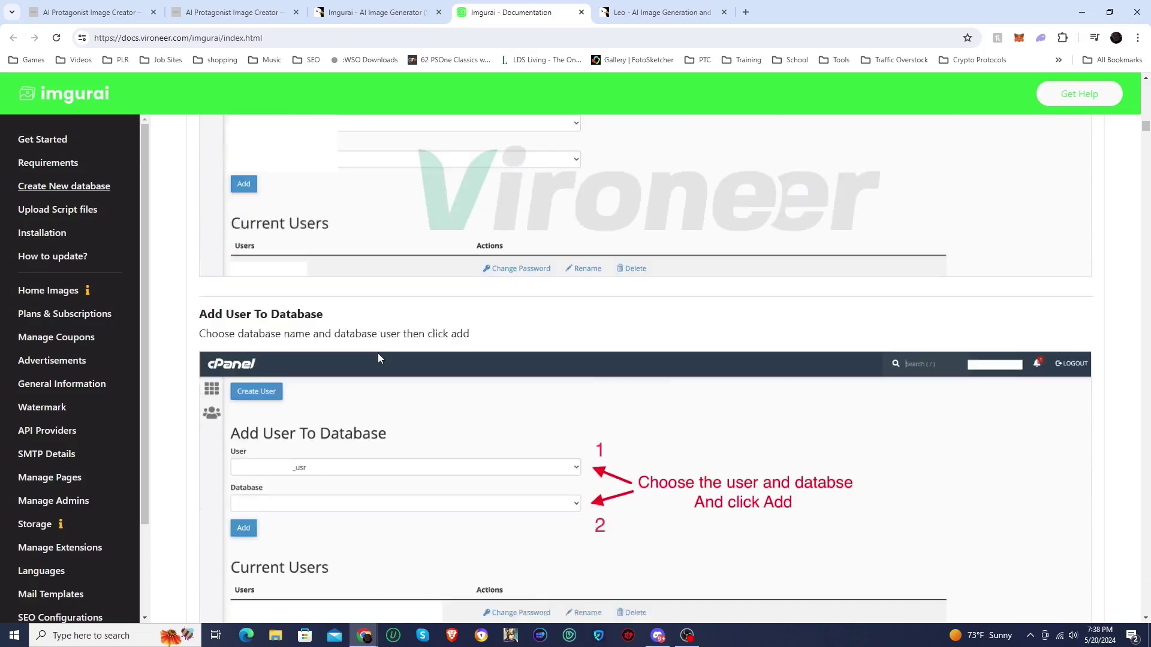
scroll(384, 364, down, 5)
scroll(384, 363, down, 5)
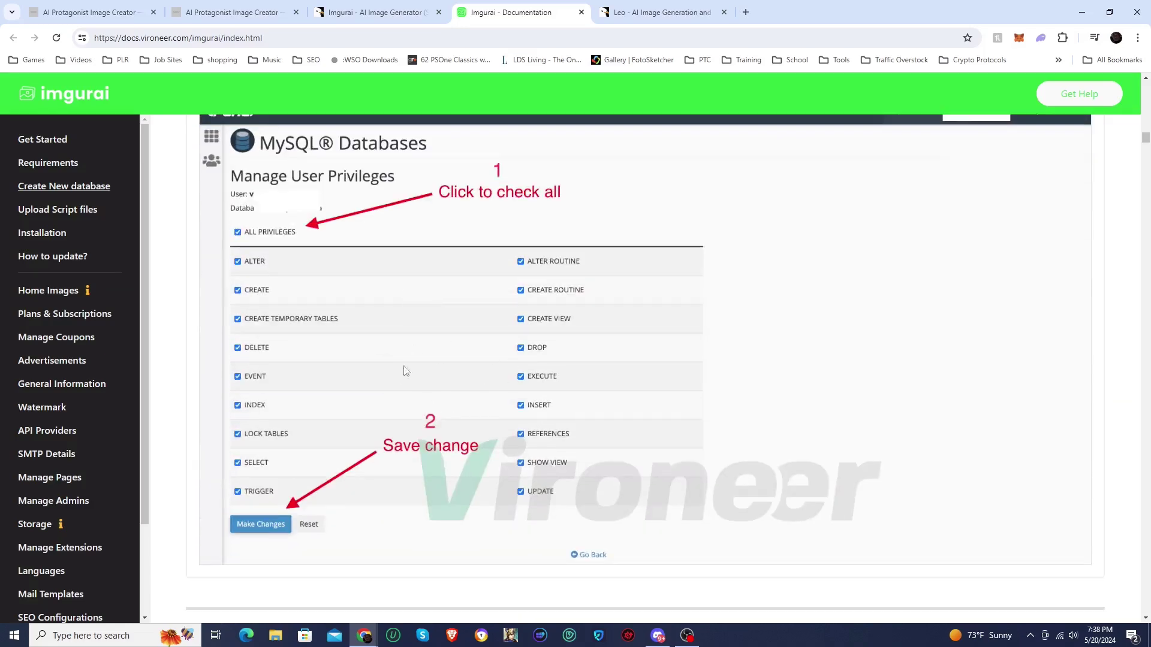
Continue through the database import and update instructions
scroll(405, 370, down, 10)
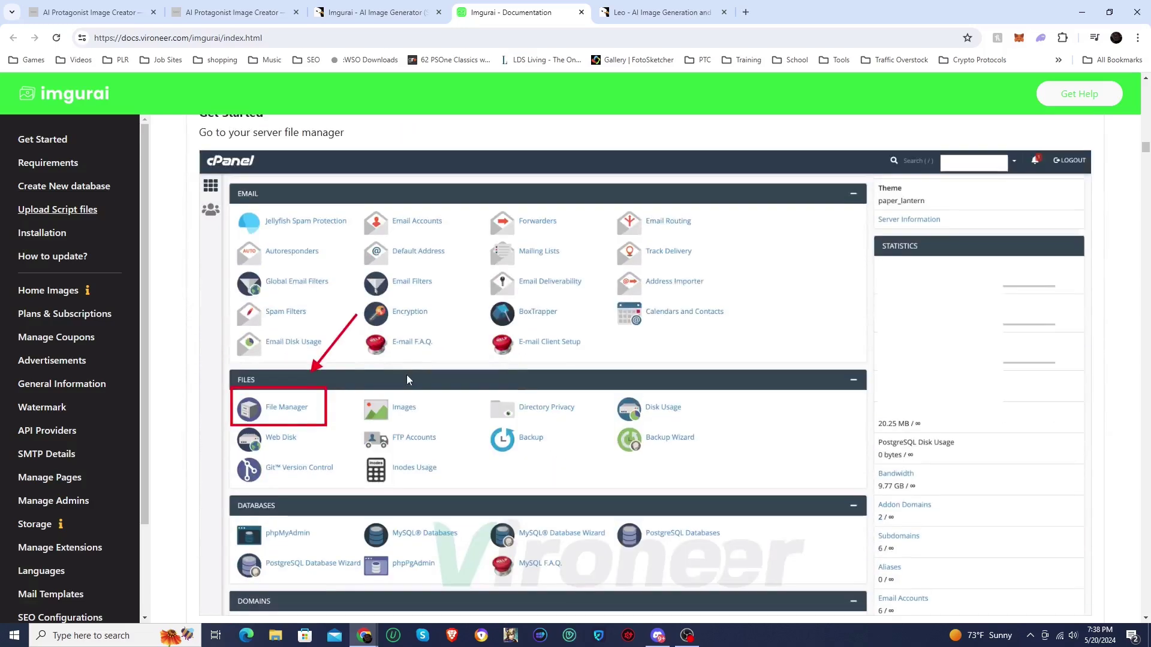
scroll(407, 379, up, 4)
scroll(428, 404, down, 3)
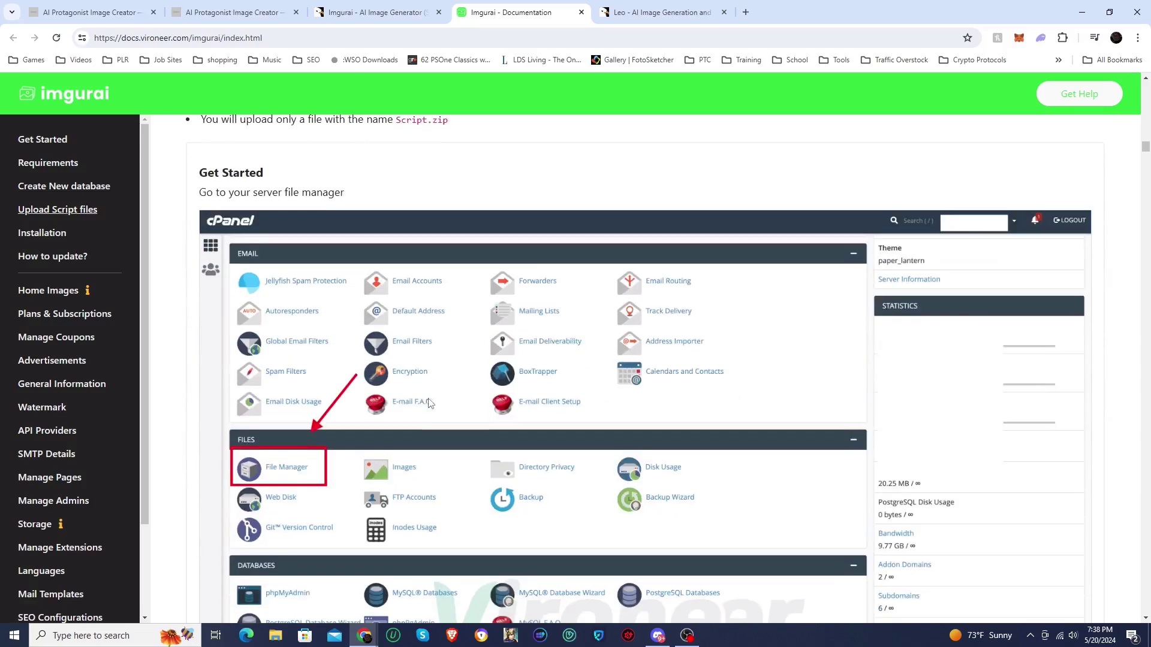
scroll(432, 414, down, 13)
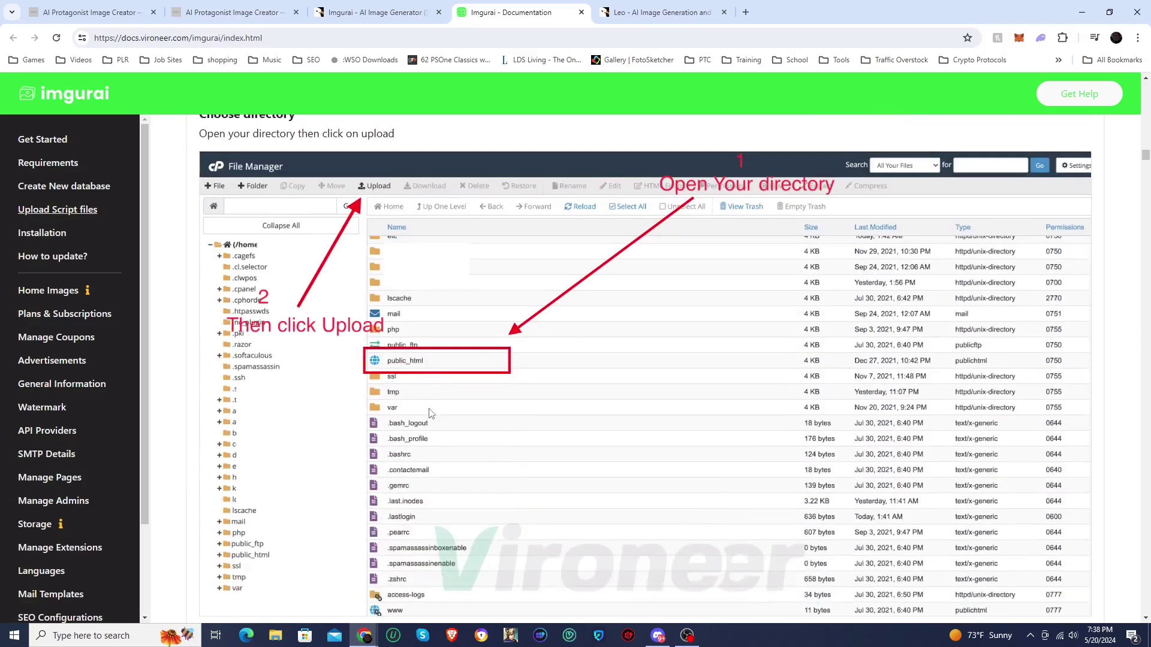
scroll(429, 414, down, 16)
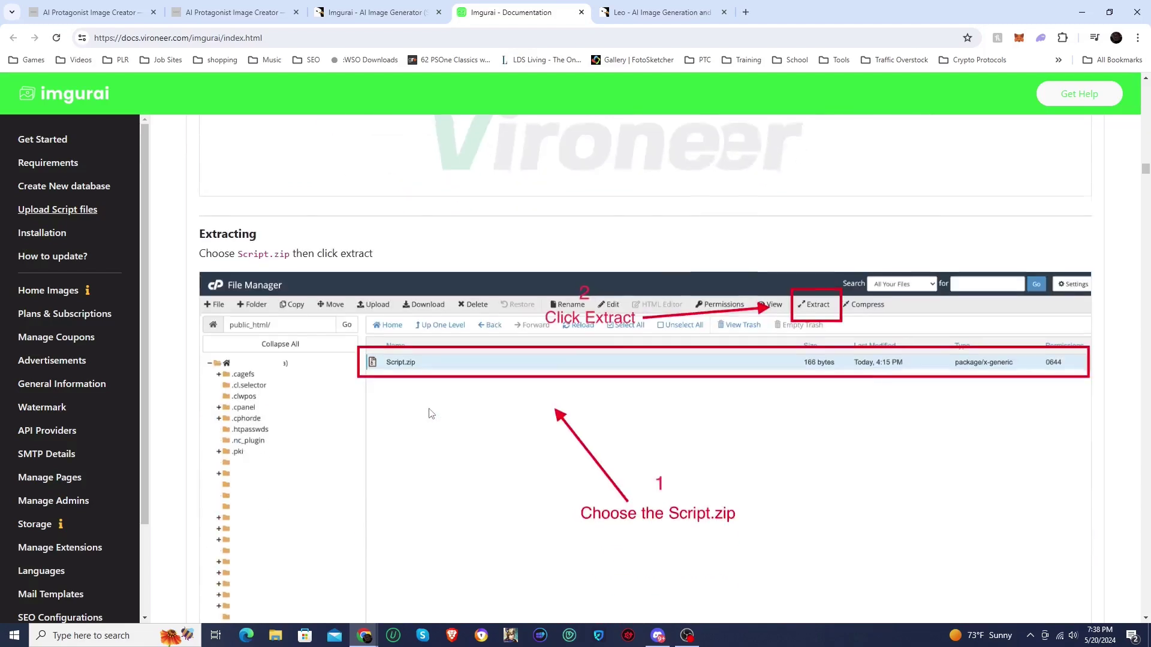
scroll(429, 413, down, 17)
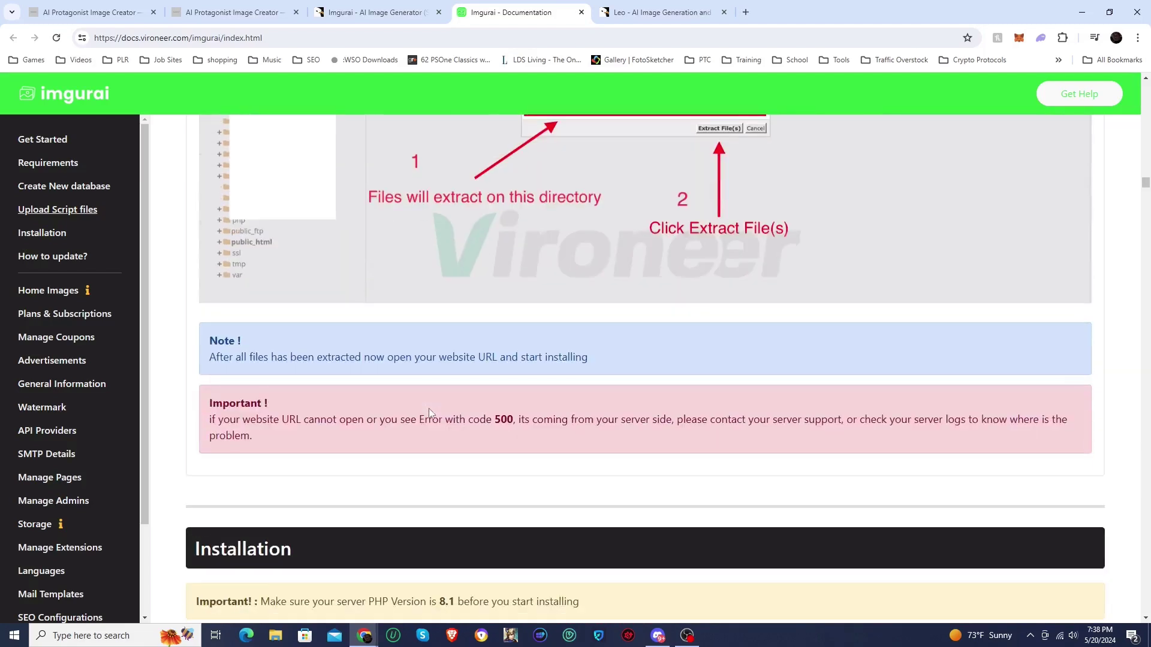
scroll(429, 414, down, 17)
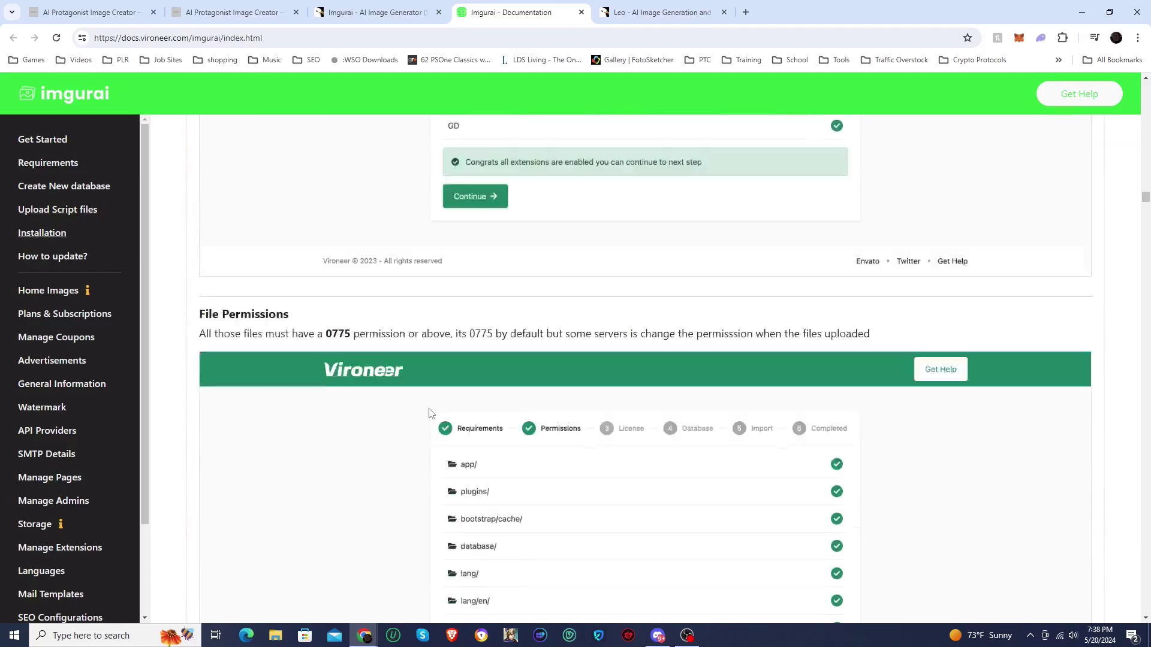
scroll(395, 418, down, 17)
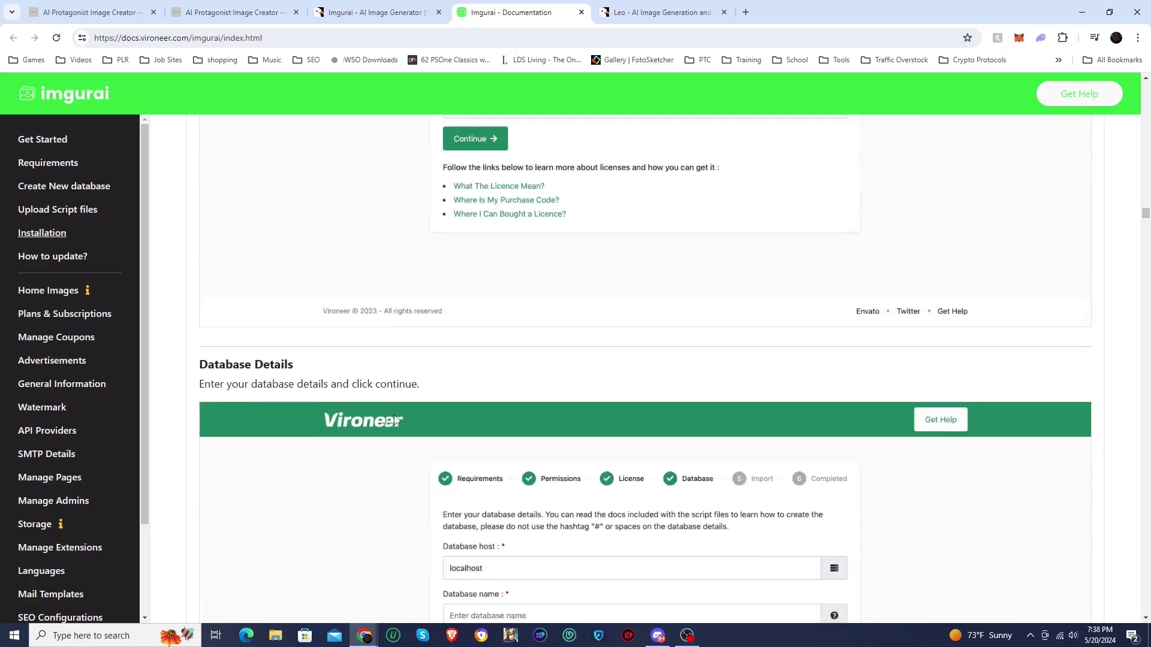
scroll(395, 419, down, 12)
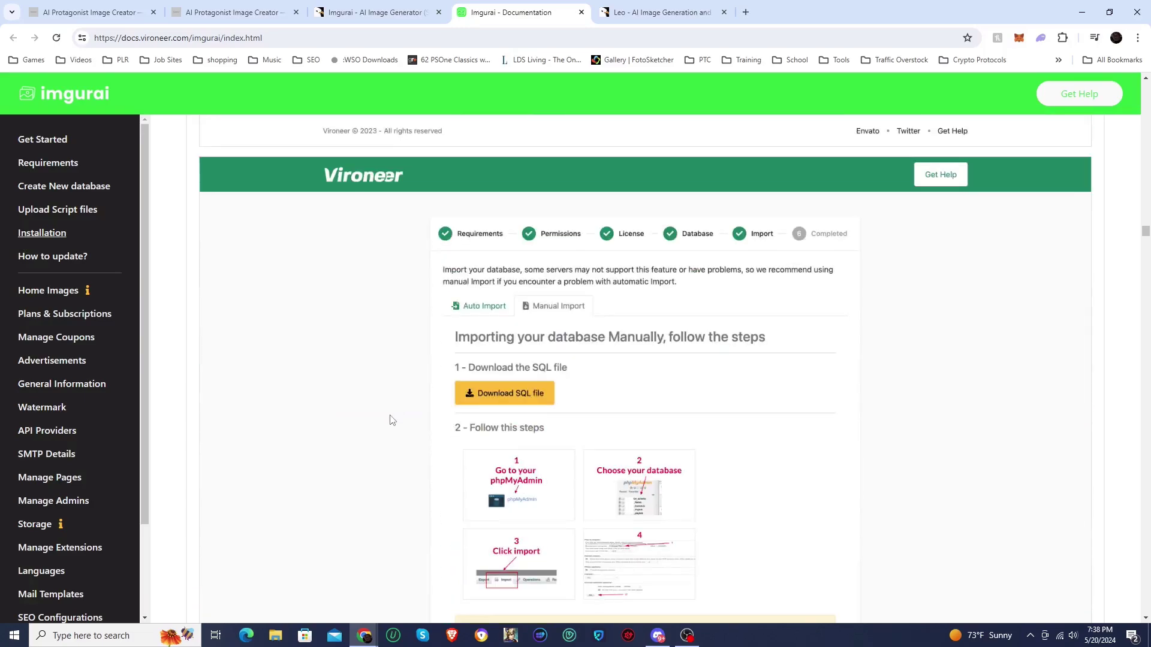
scroll(394, 418, up, 5)
scroll(394, 418, up, 20)
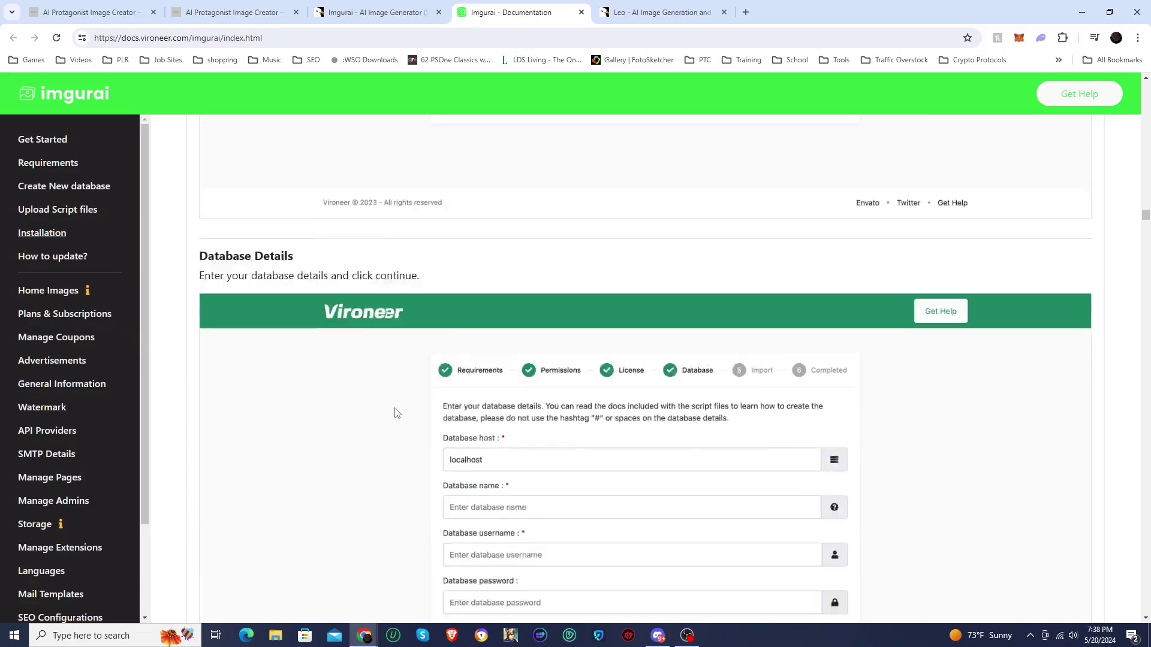
scroll(395, 412, up, 9)
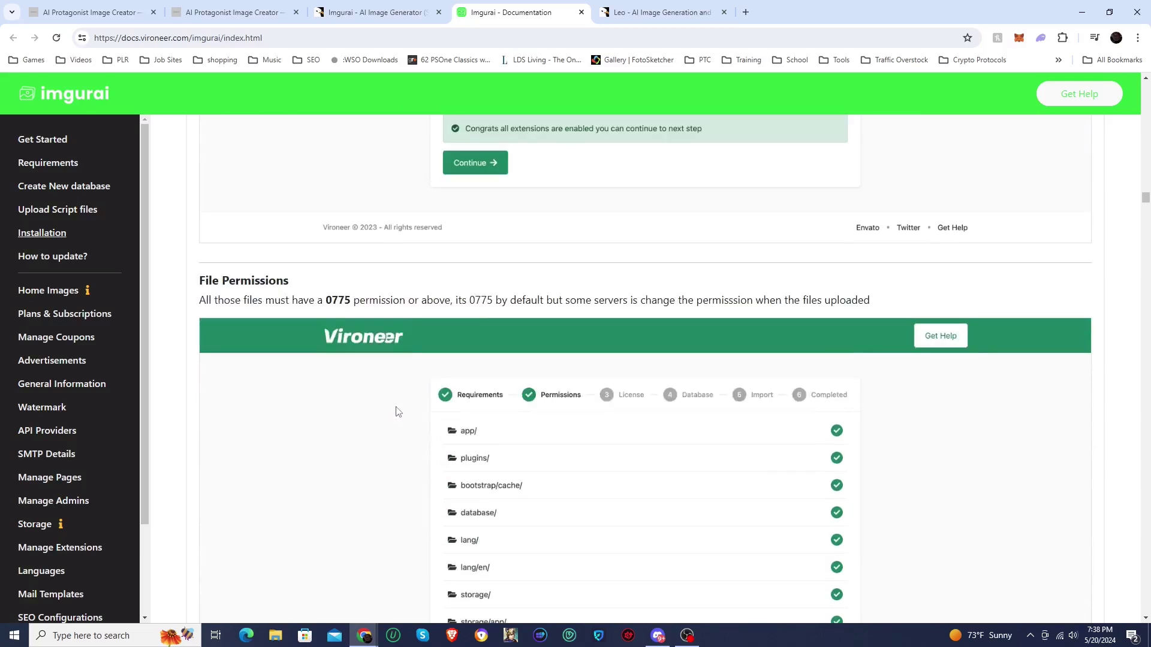
scroll(543, 427, up, 11)
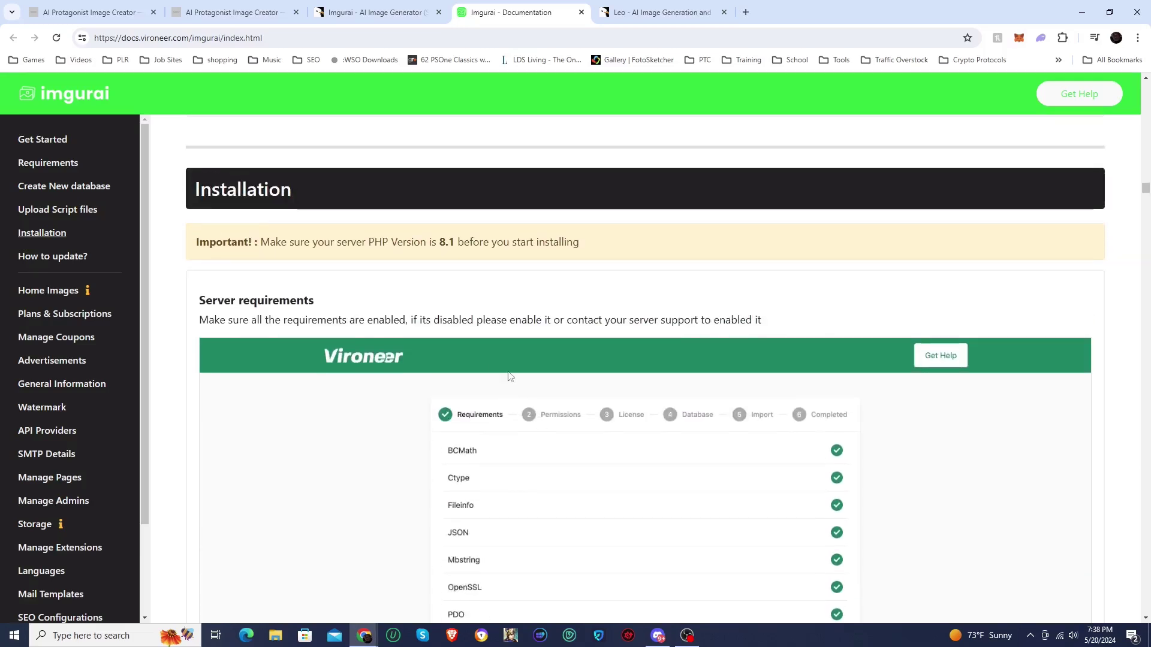
Finish the docs and return to the Imgurai CodeCanyon listing with 435 sales
scroll(410, 413, down, 4)
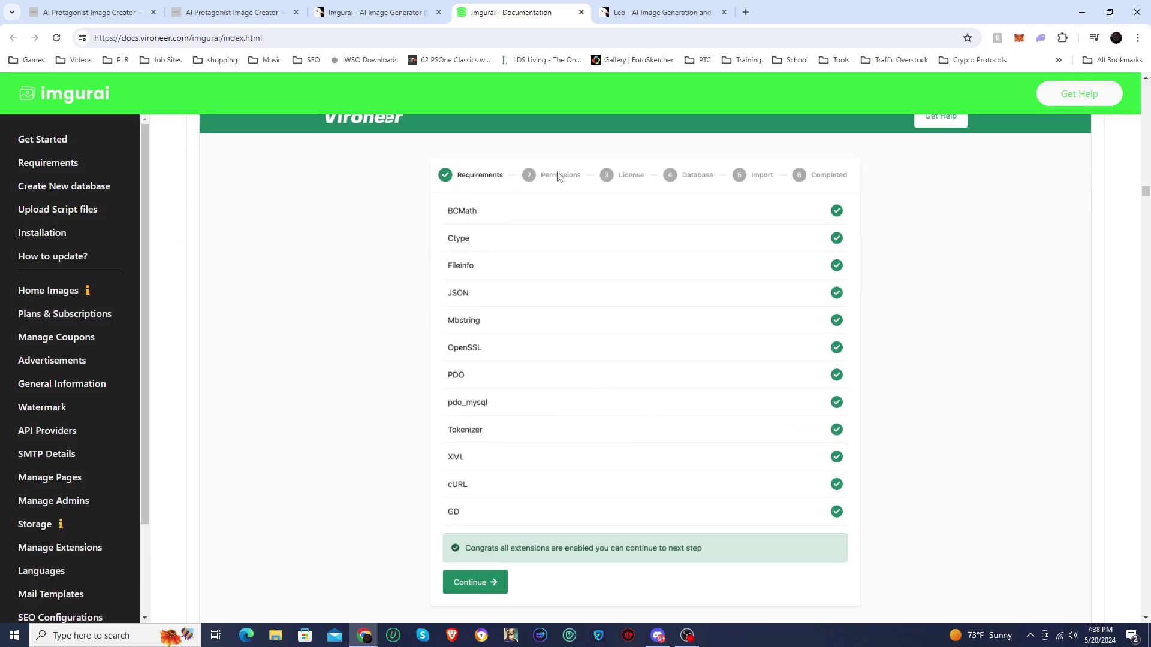
scroll(432, 324, down, 20)
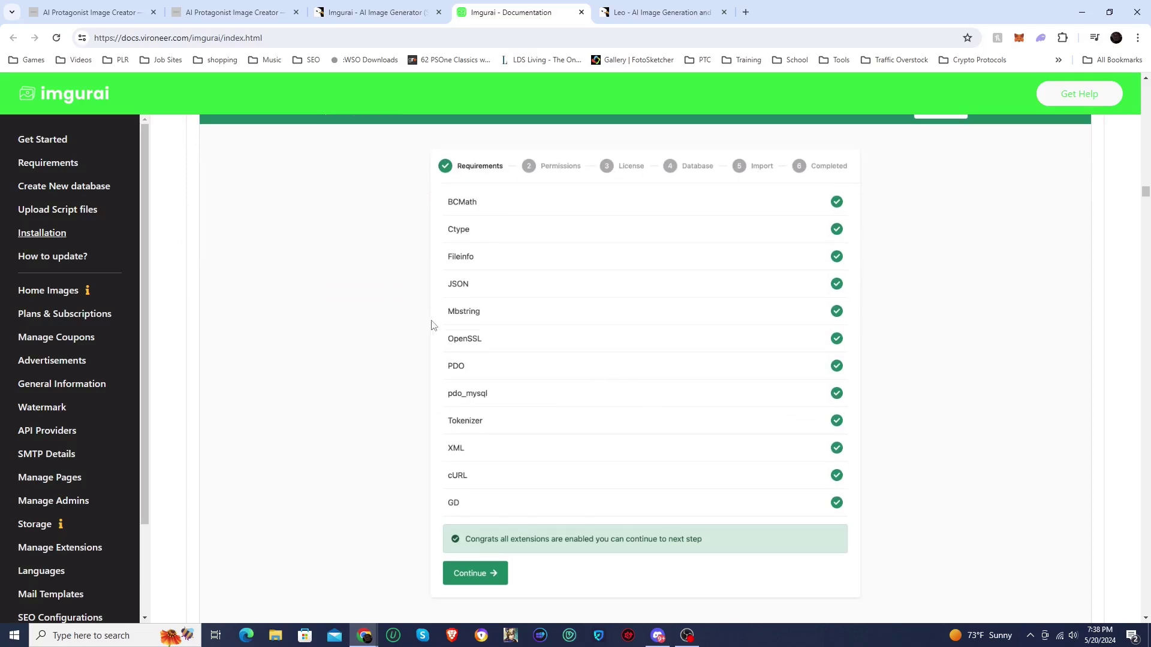
scroll(440, 325, down, 20)
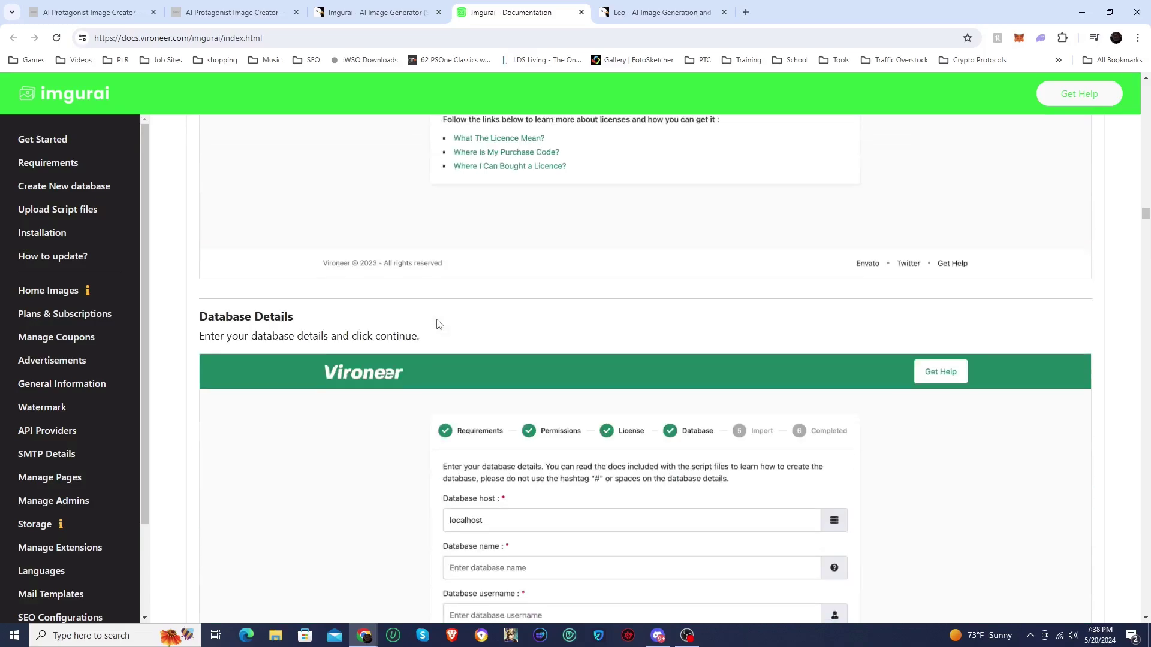
scroll(437, 324, down, 15)
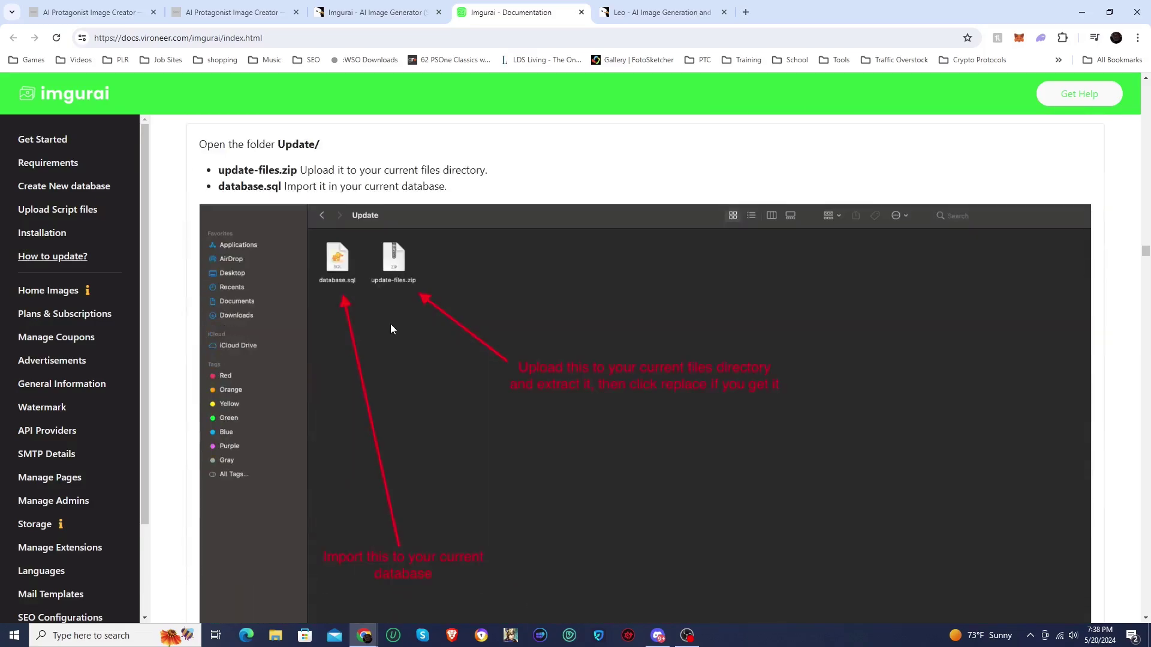
scroll(390, 324, down, 15)
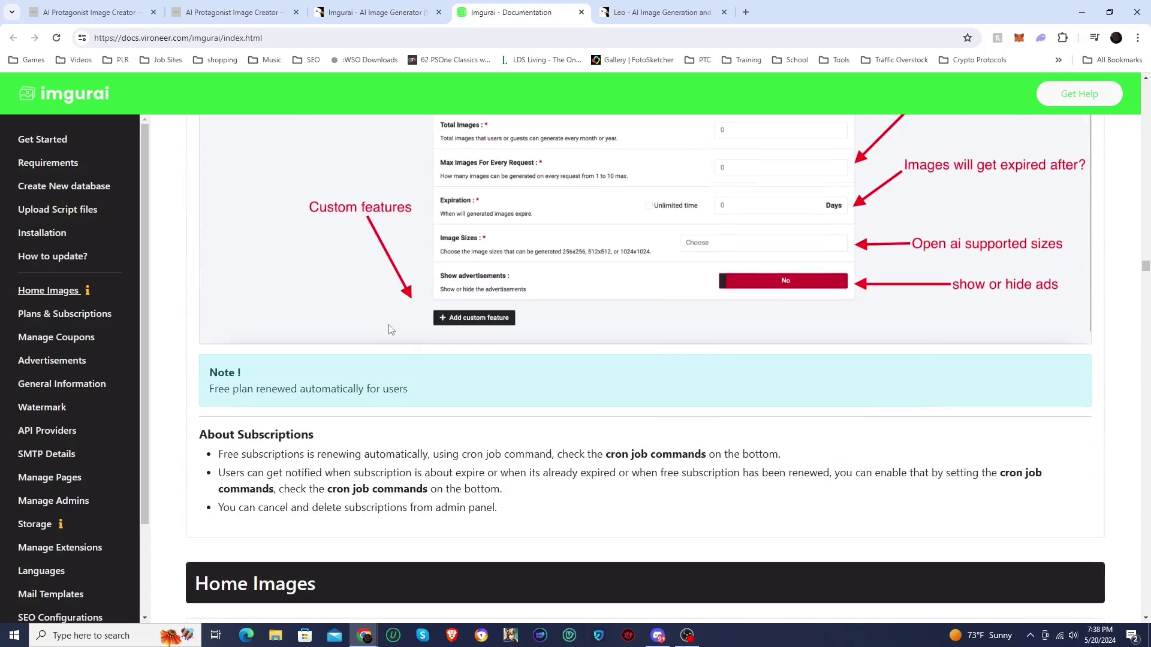
scroll(388, 328, down, 12)
scroll(390, 329, up, 3)
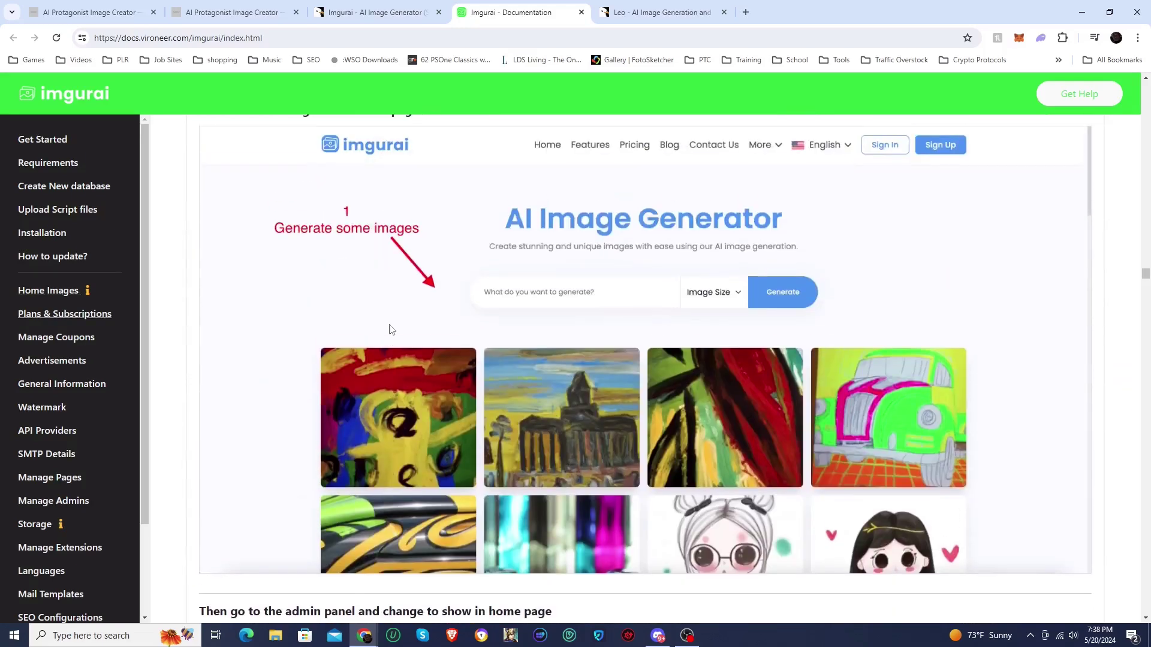
click(414, 12)
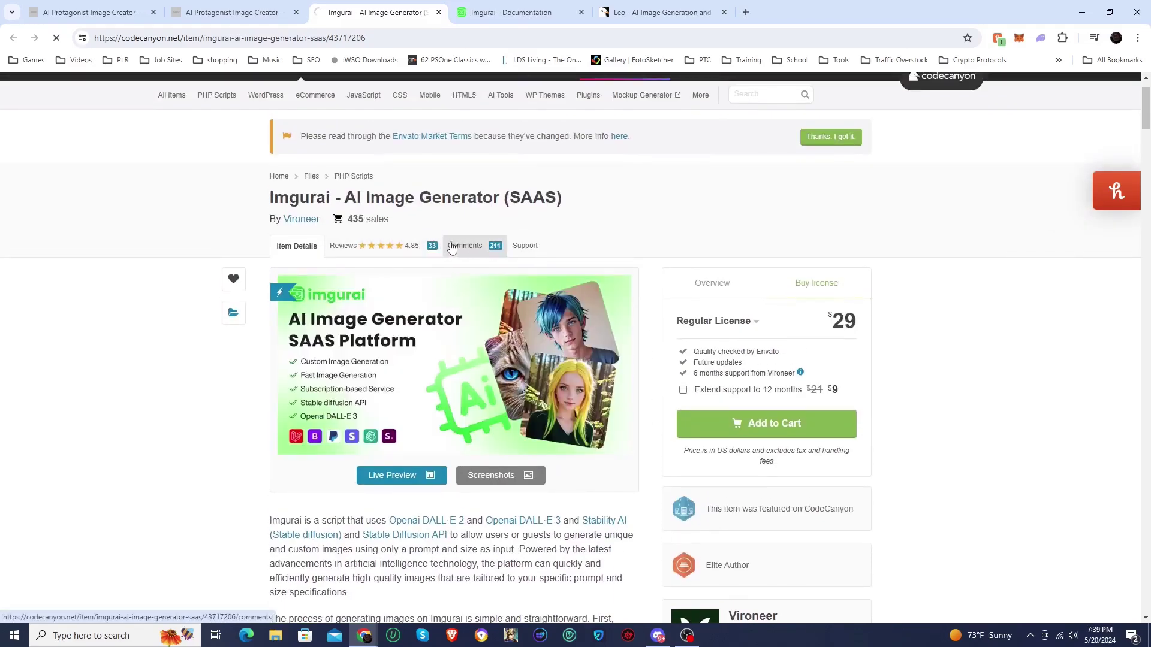
scroll(503, 364, down, 3)
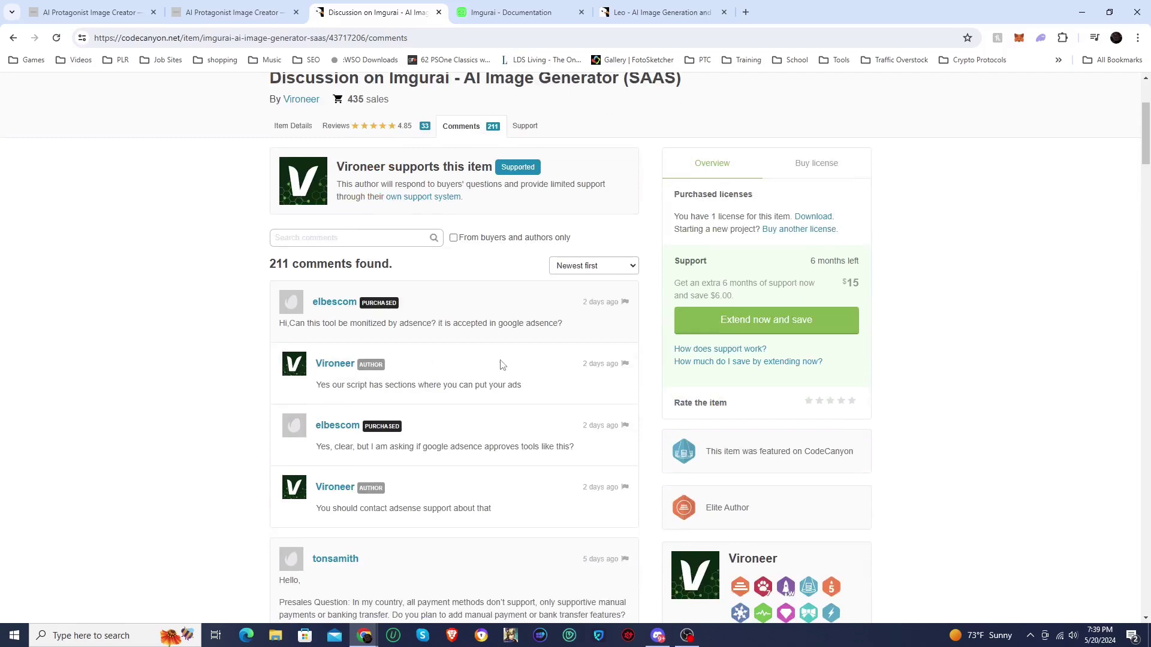
scroll(465, 405, down, 3)
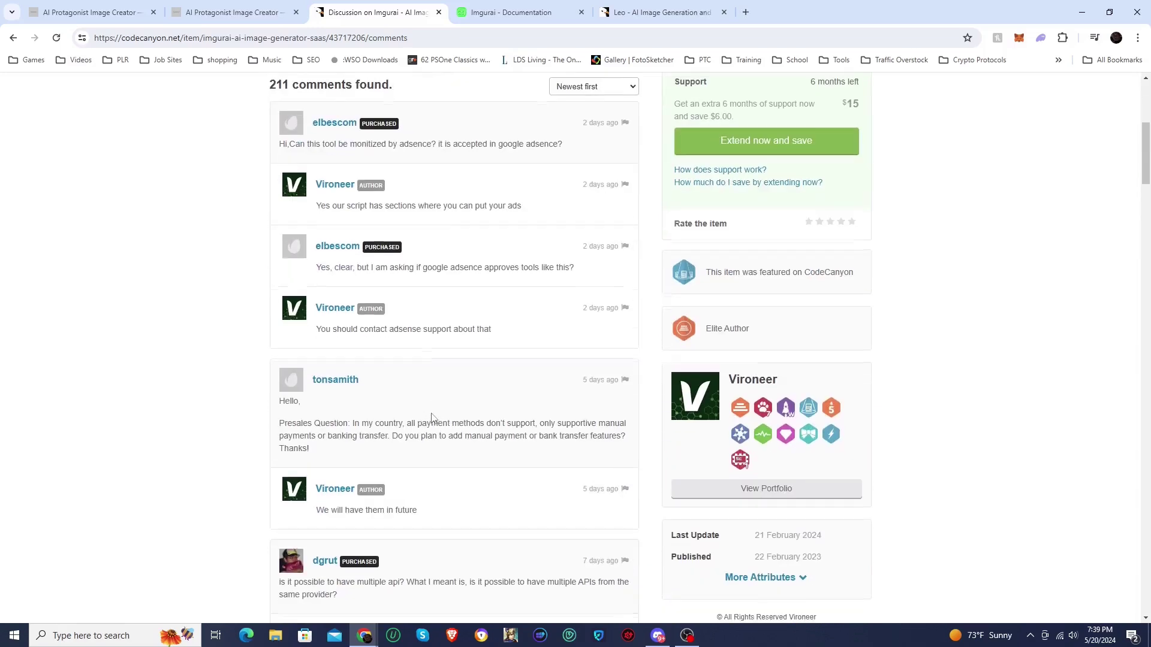
scroll(450, 375, up, 1)
scroll(430, 394, down, 7)
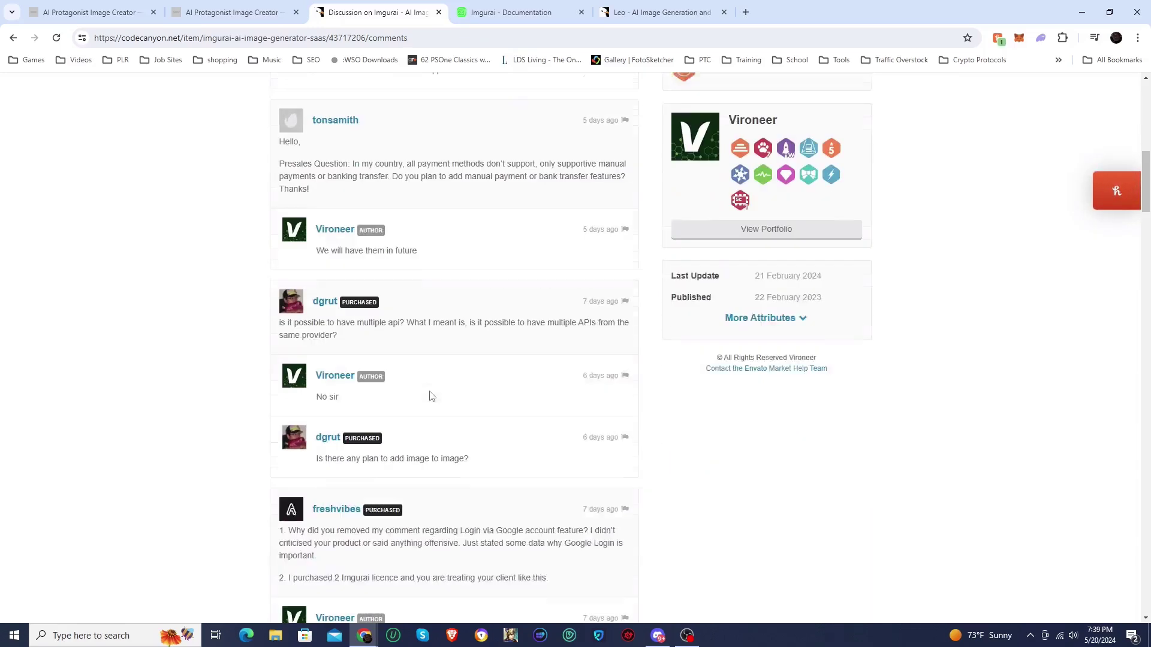
scroll(430, 395, up, 15)
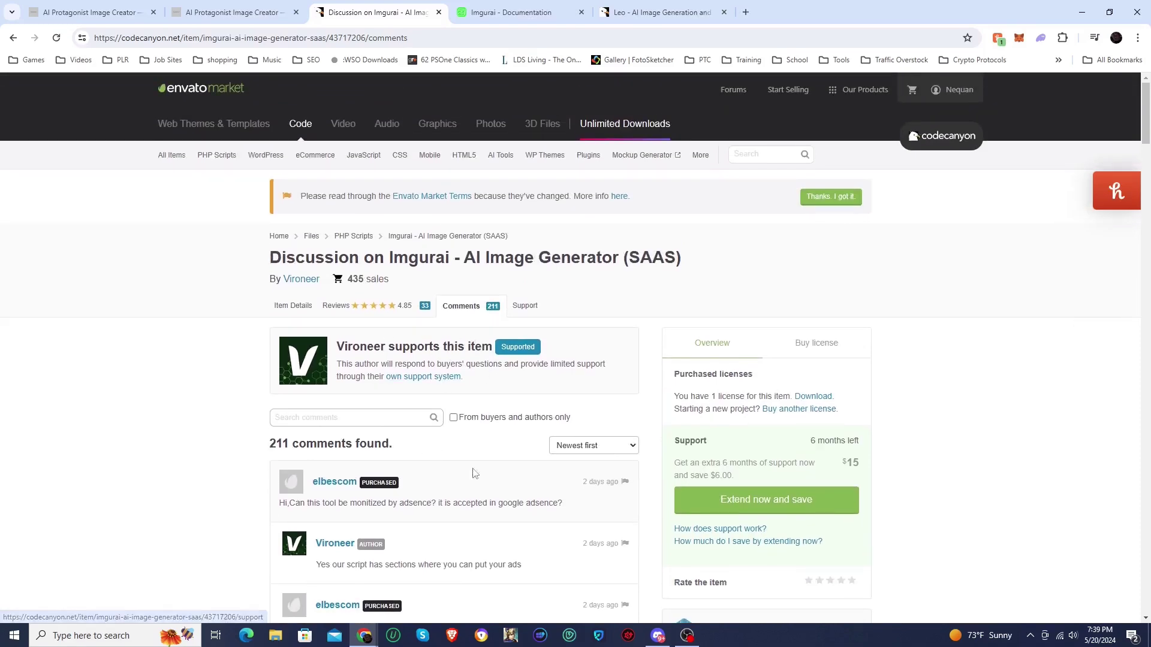
scroll(488, 443, down, 3)
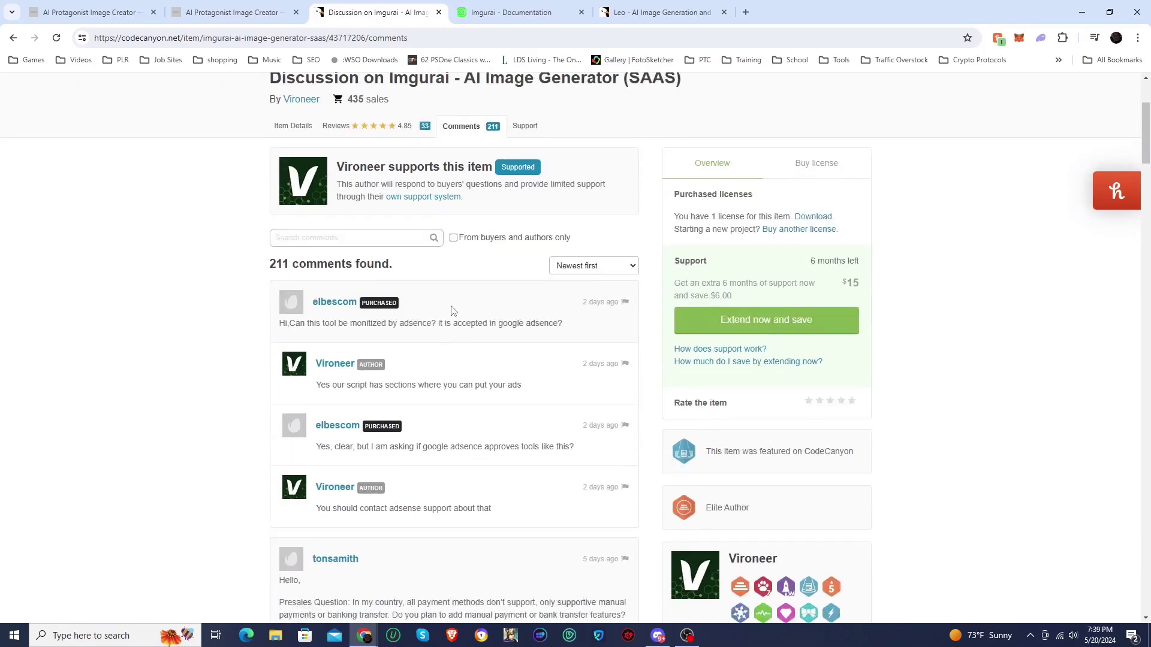
scroll(422, 338, up, 3)
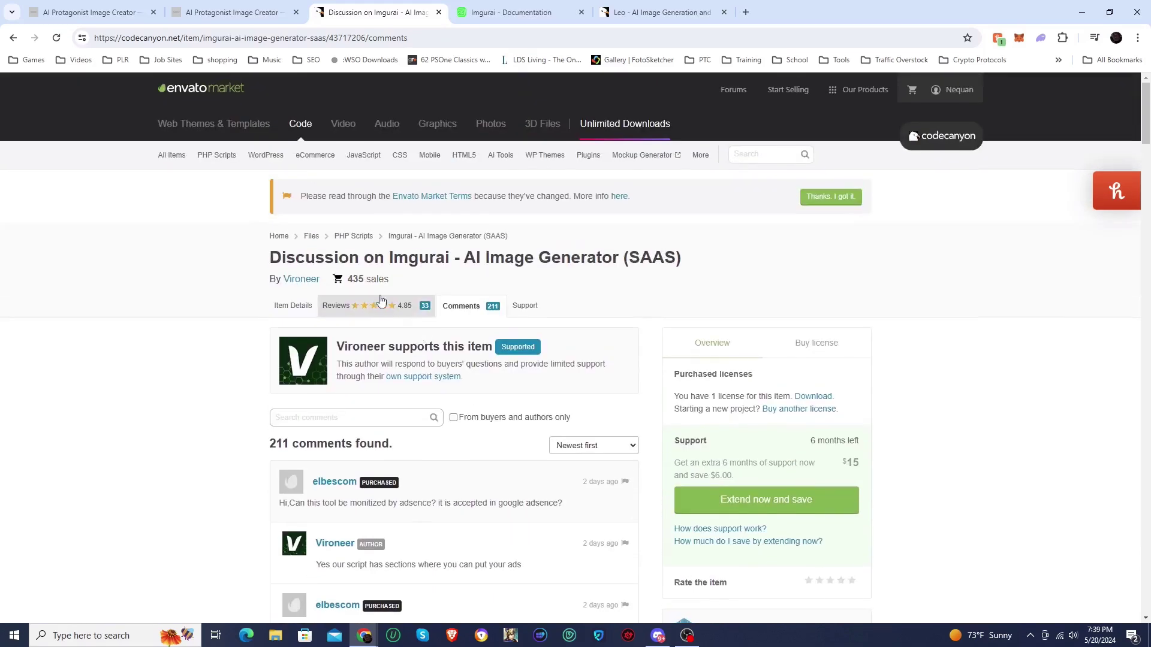
click(514, 308)
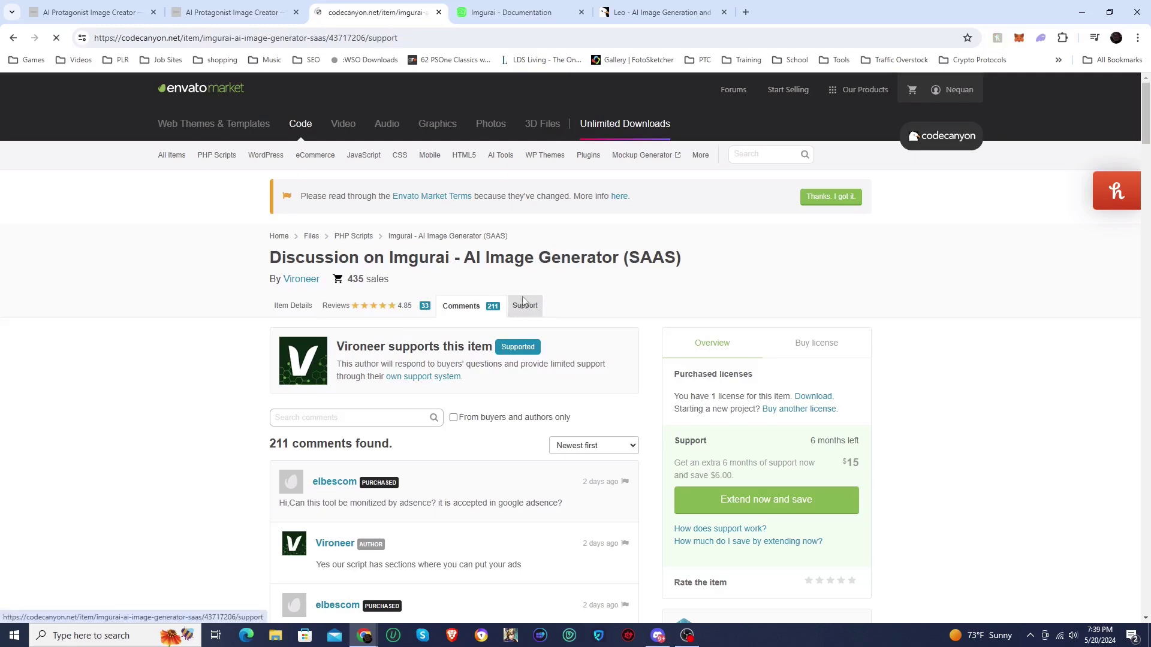
scroll(470, 429, down, 3)
scroll(515, 377, up, 2)
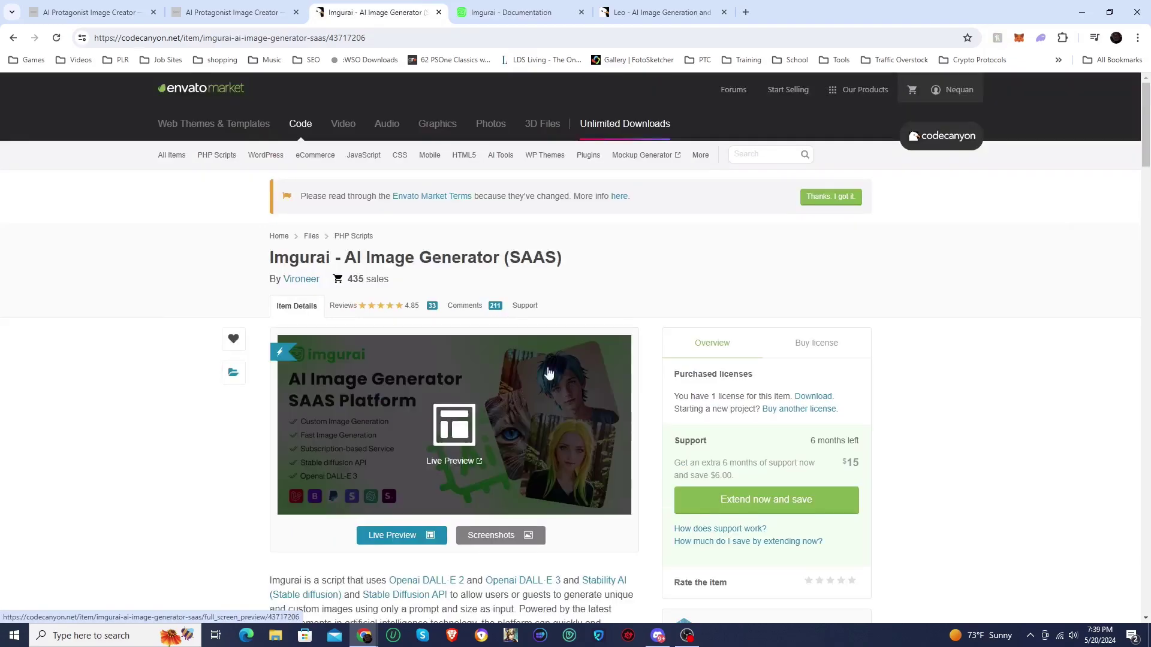
scroll(519, 412, down, 3)
scroll(519, 411, up, 3)
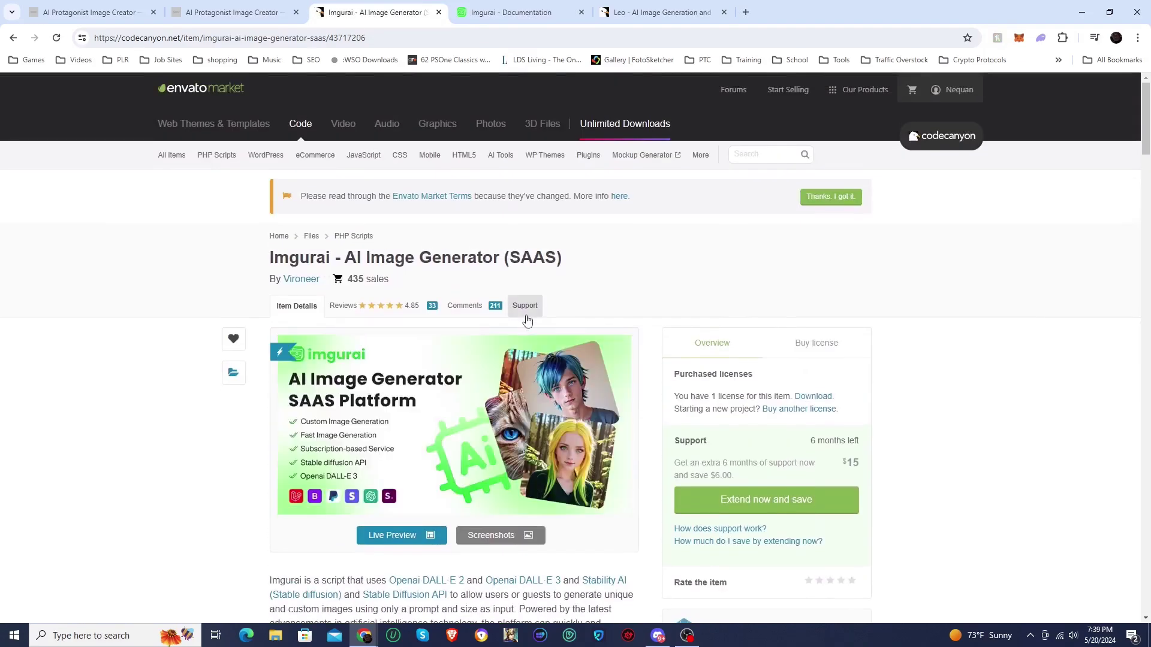
scroll(478, 392, down, 10)
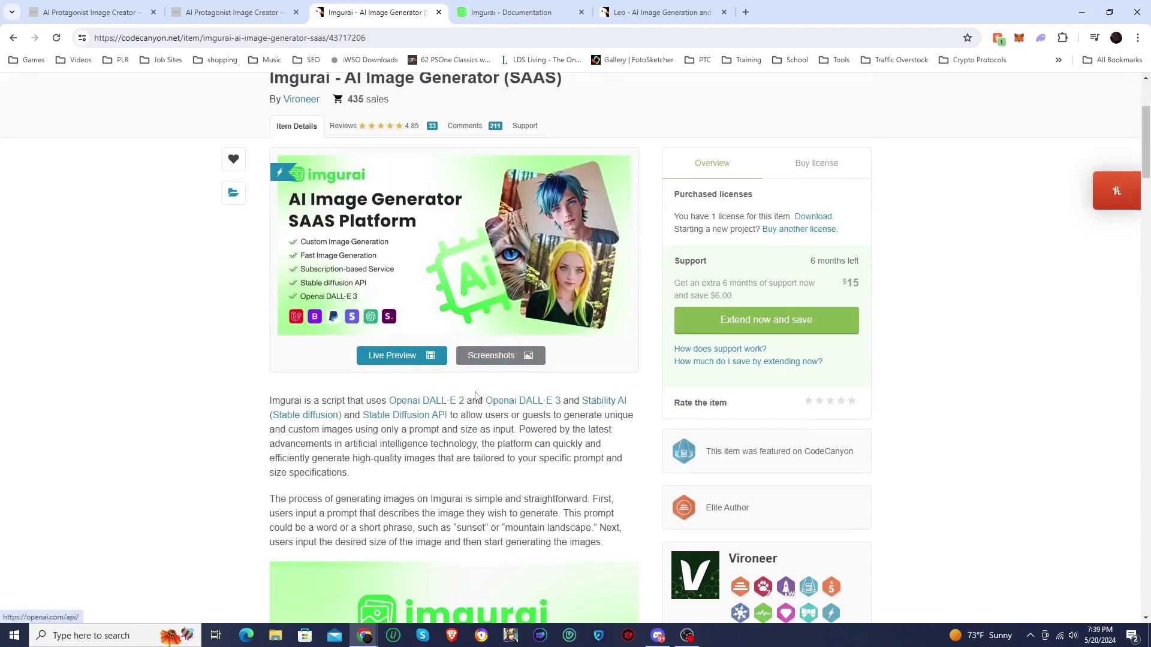
scroll(478, 393, up, 15)
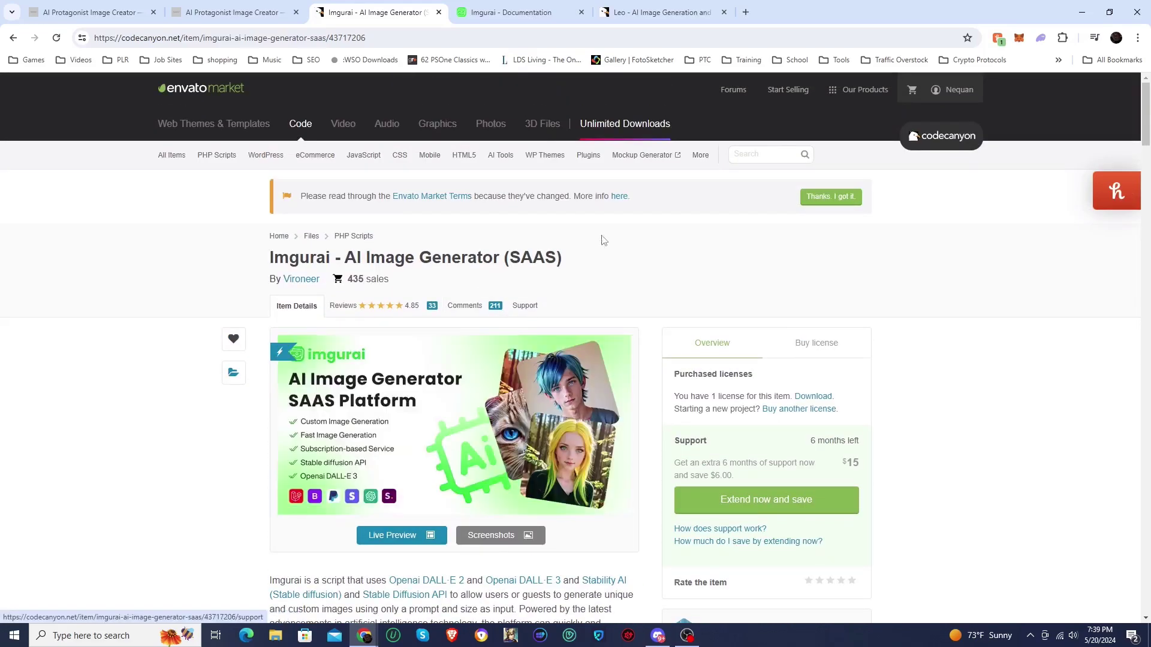
scroll(596, 214, down, 3)
scroll(595, 215, up, 2)
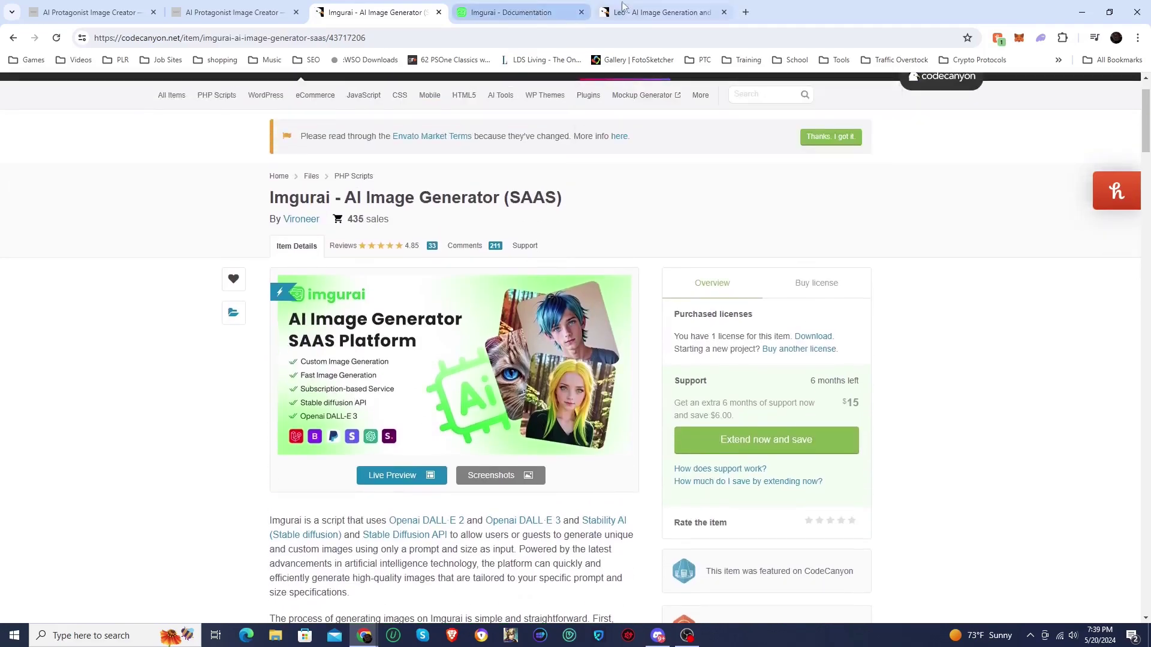
From the CodeCanyon Leo listing, open the Leo Live Preview demo in a new tab
click(647, 7)
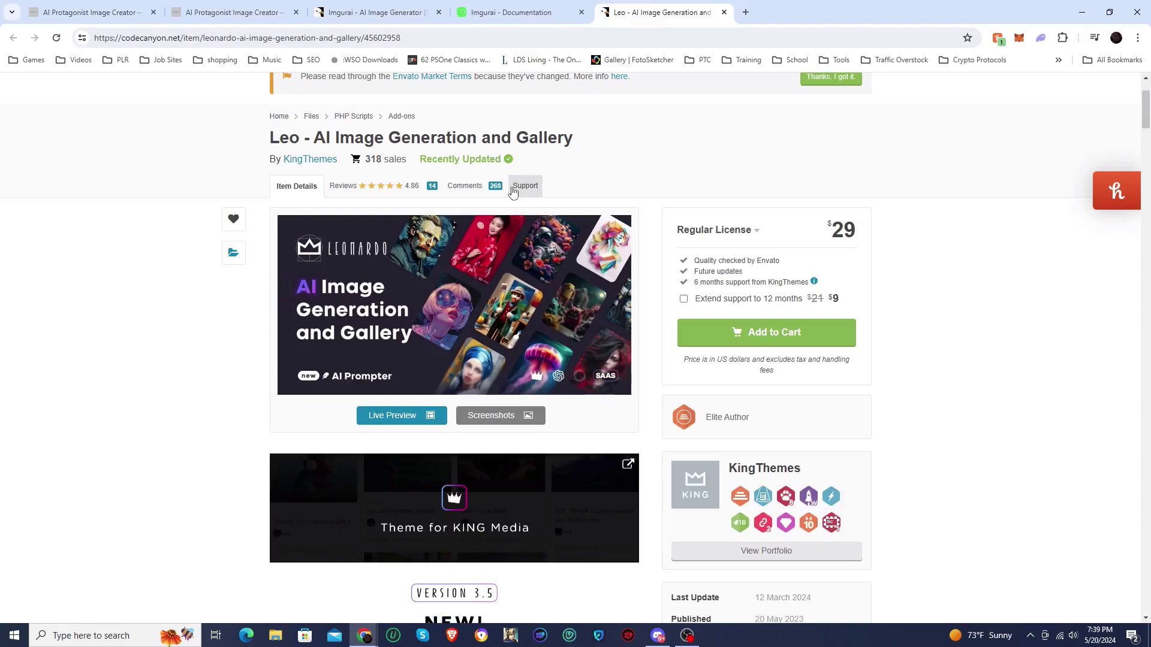
scroll(246, 210, up, 3)
scroll(243, 215, down, 4)
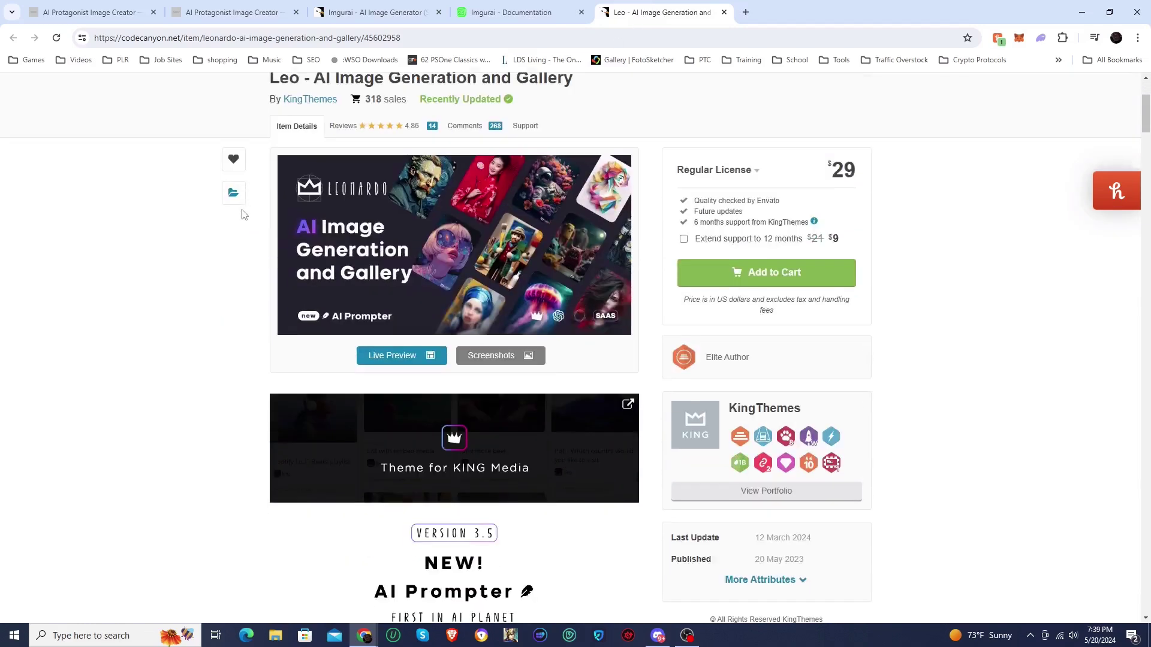
scroll(244, 214, down, 1)
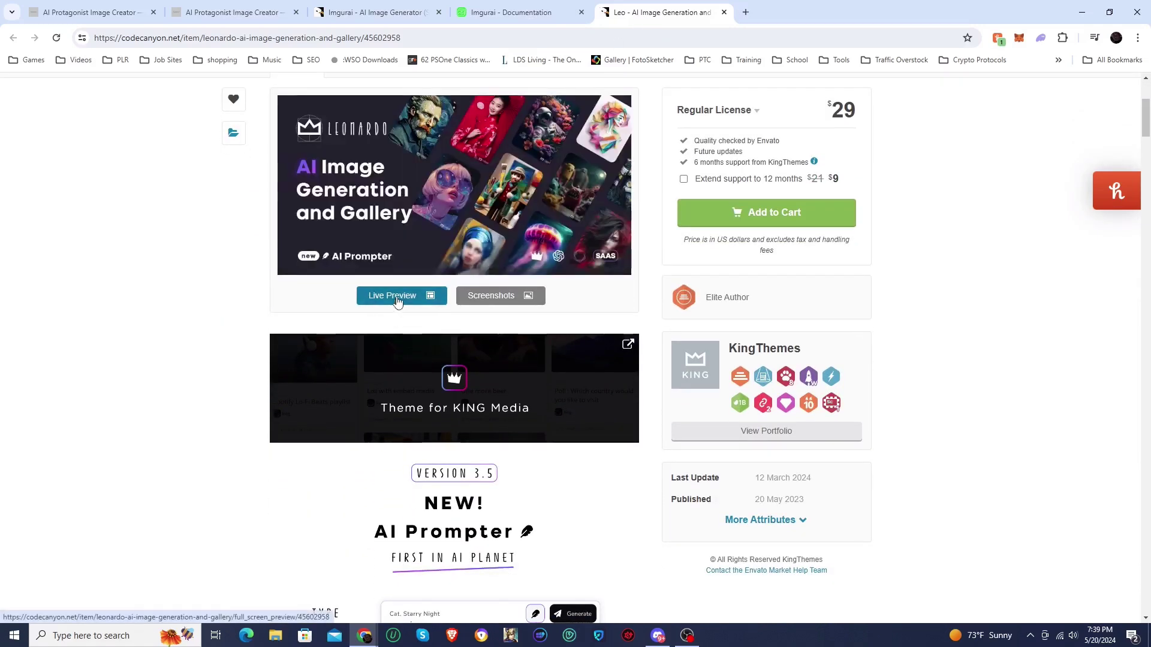
click(398, 300)
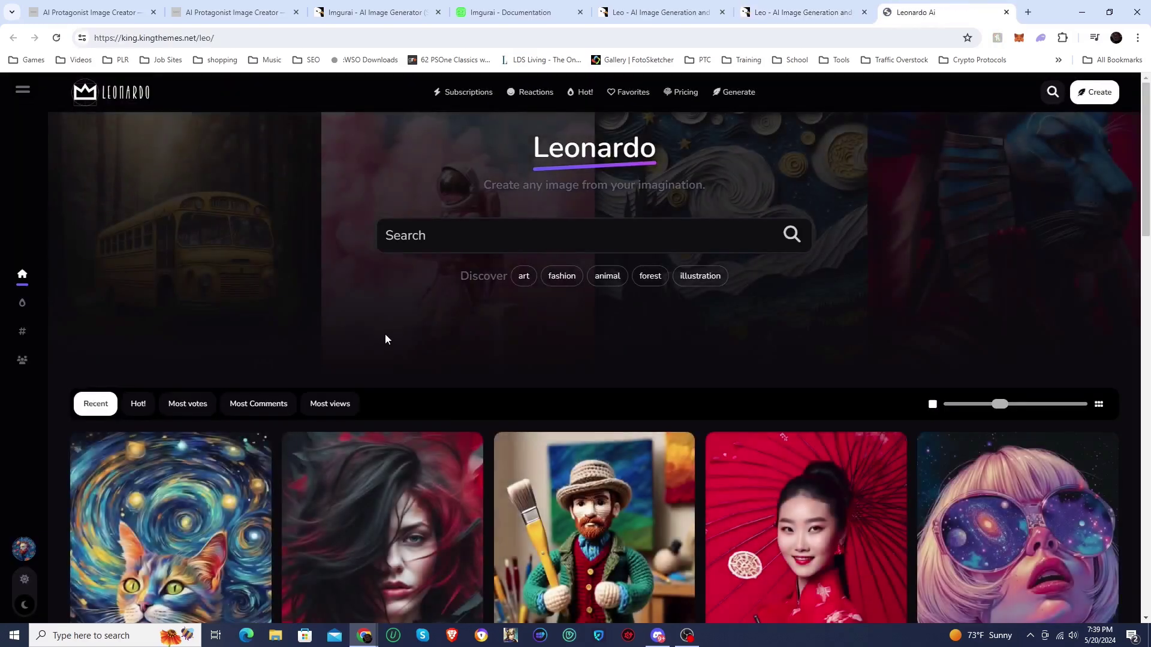
scroll(488, 334, down, 3)
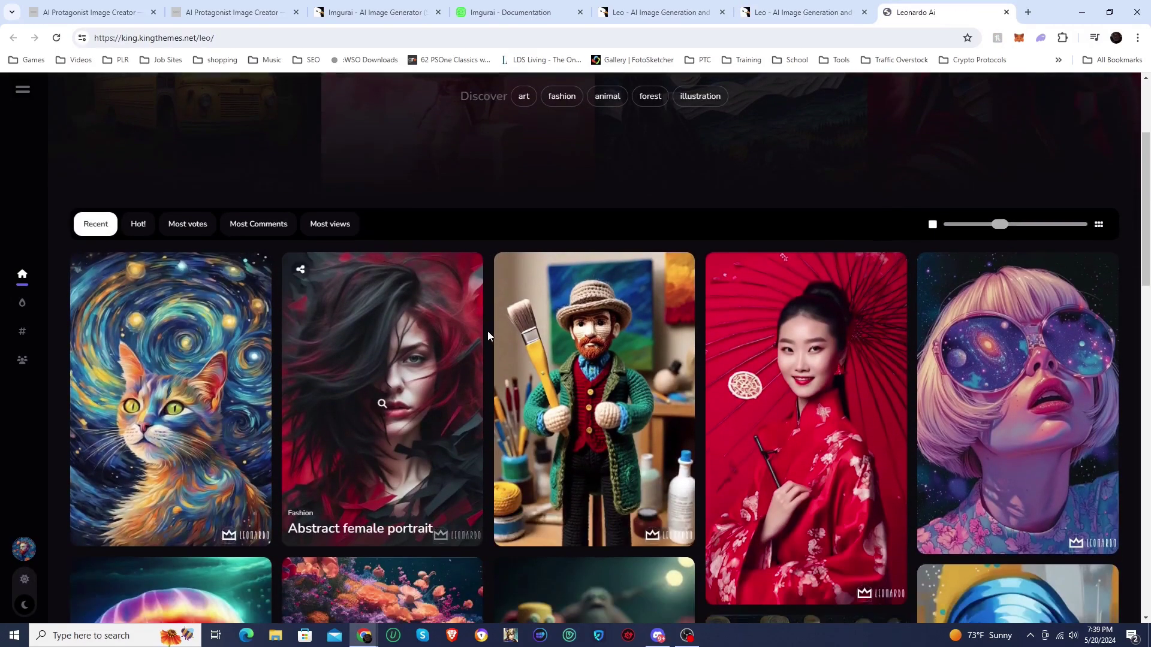
scroll(489, 328, down, 6)
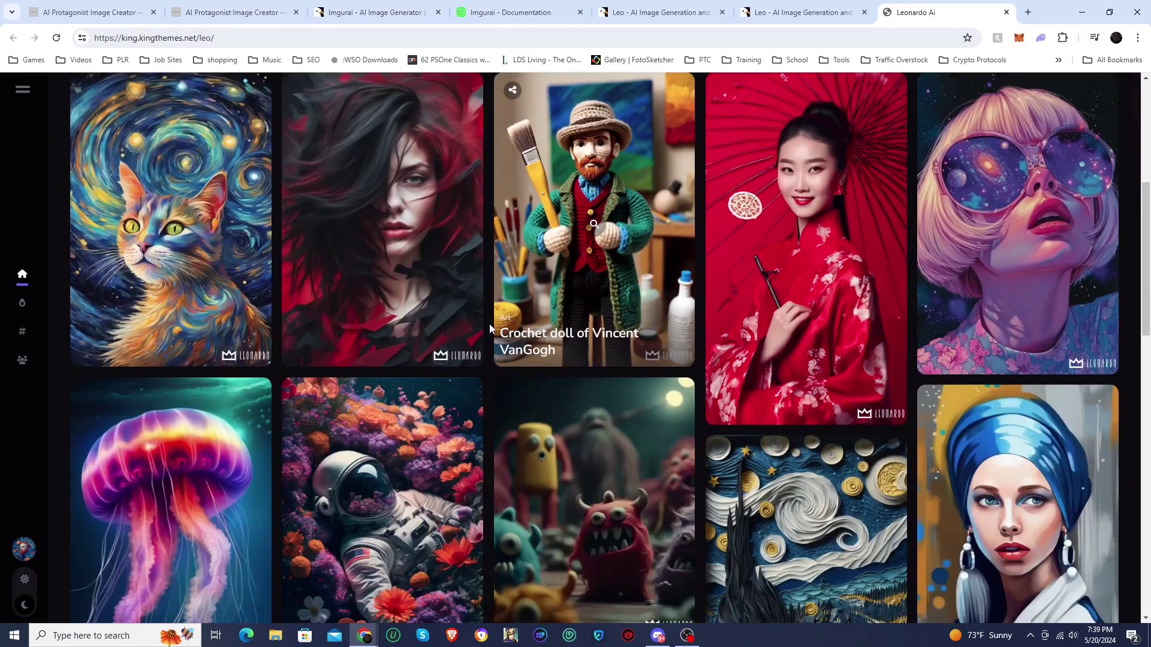
scroll(489, 325, down, 6)
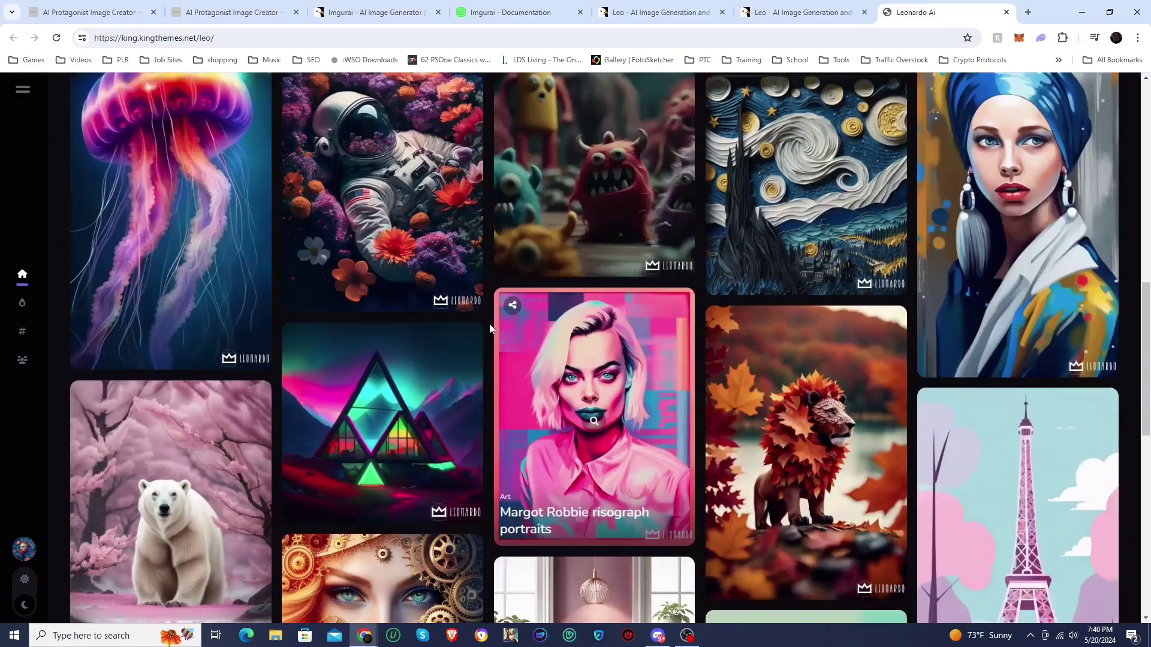
scroll(489, 324, down, 9)
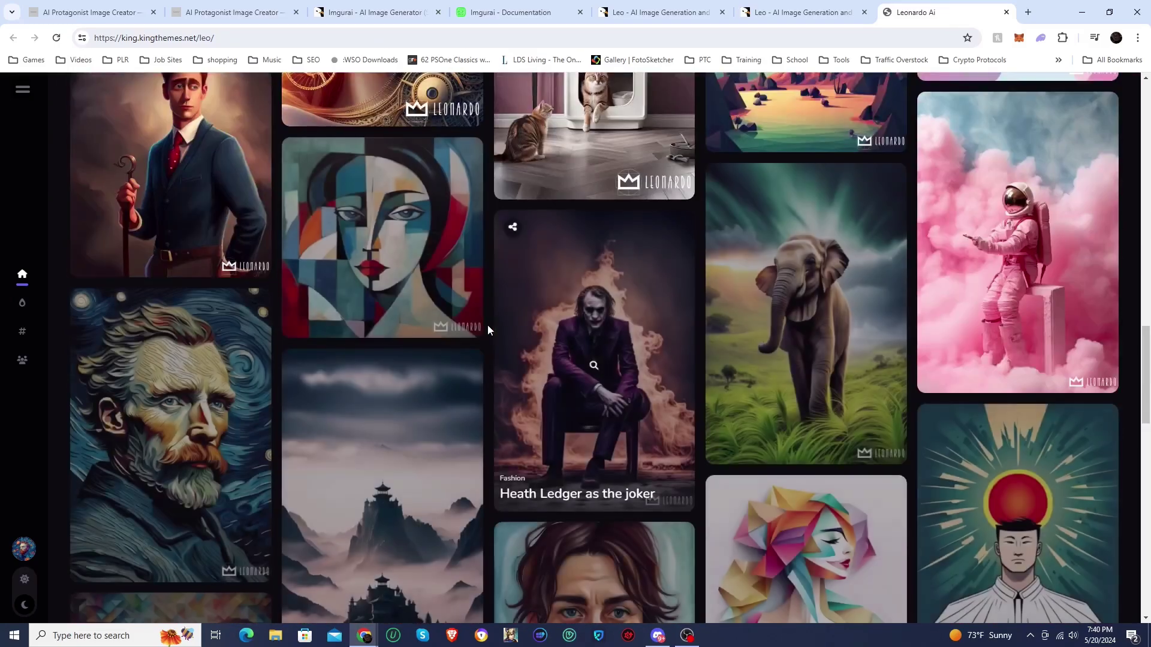
scroll(487, 328, down, 5)
scroll(487, 328, up, 5)
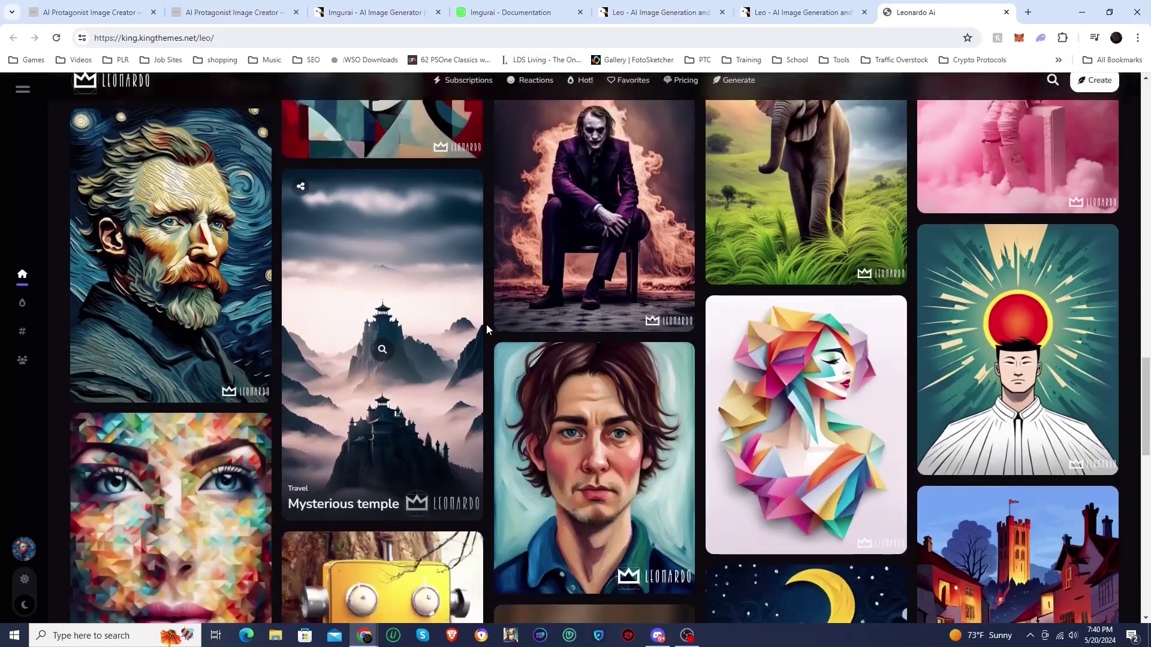
click(588, 372)
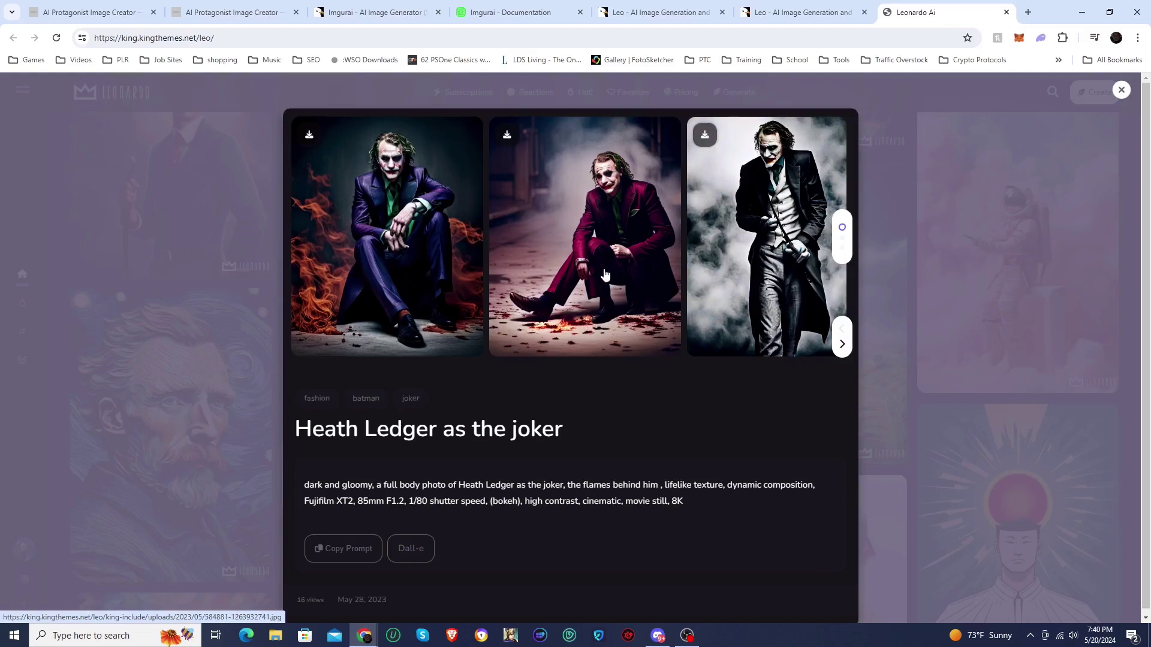
scroll(593, 267, down, 1)
scroll(725, 316, up, 1)
scroll(690, 347, down, 1)
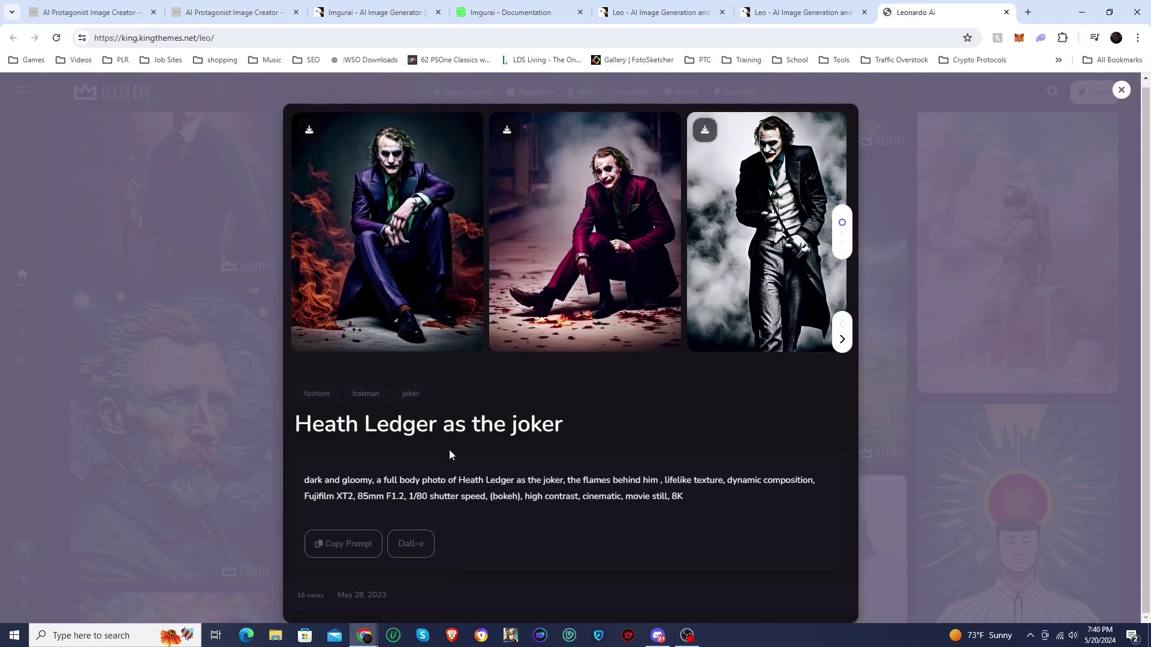
scroll(774, 430, up, 1)
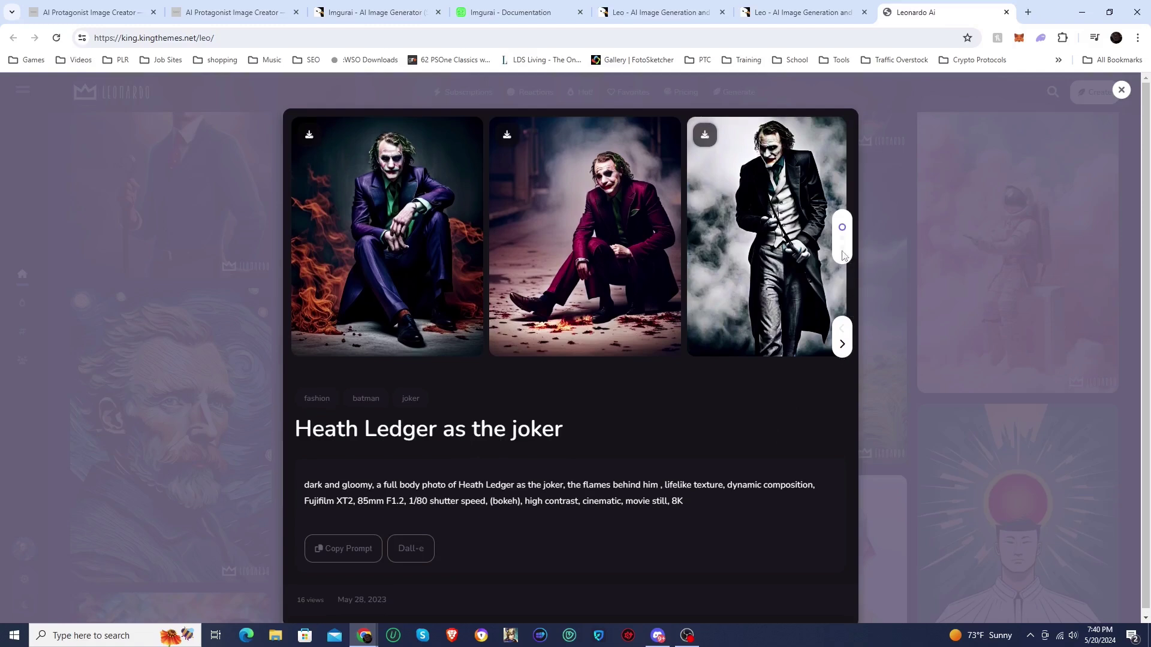
scroll(809, 401, down, 1)
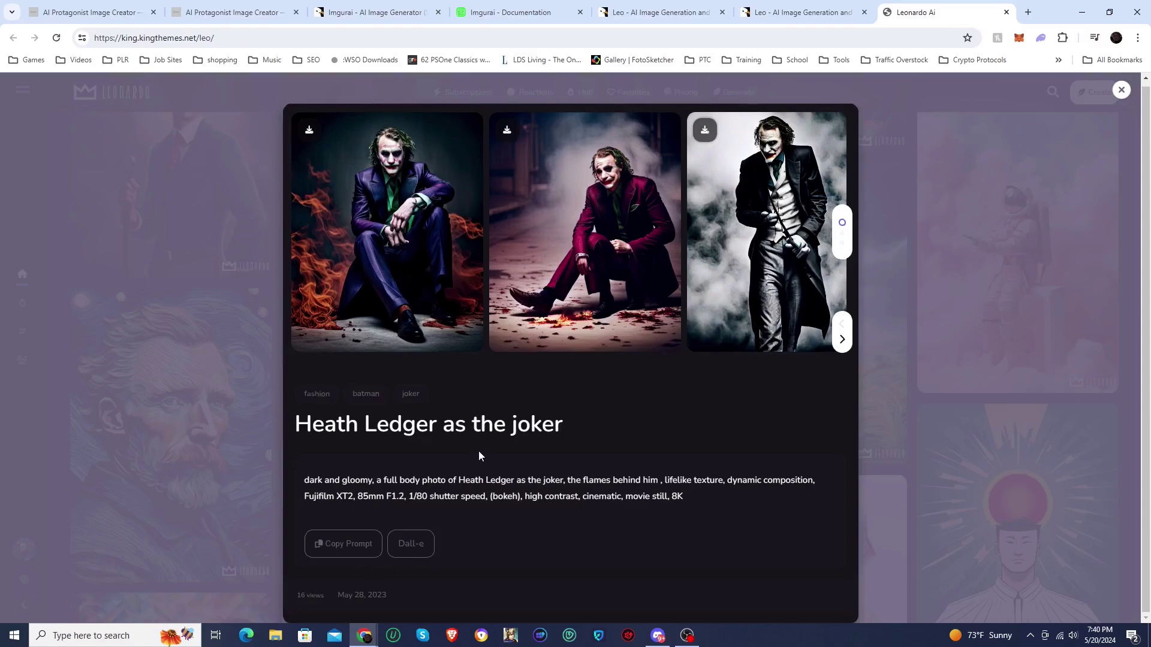
scroll(478, 450, up, 1)
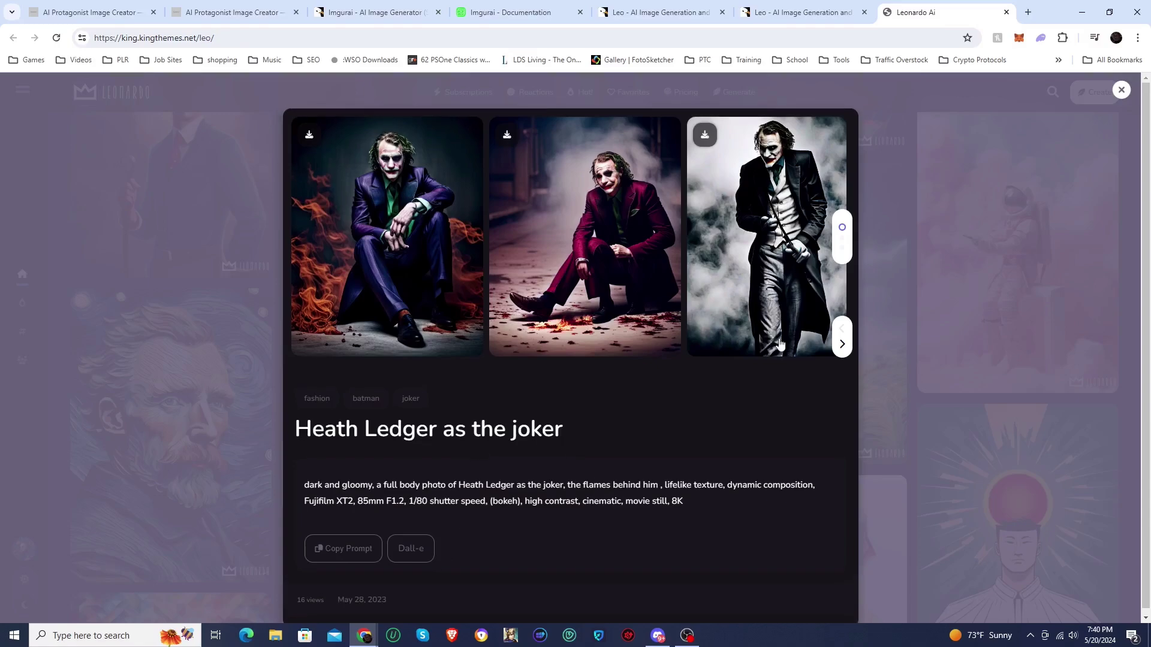
click(1120, 90)
scroll(695, 265, down, 8)
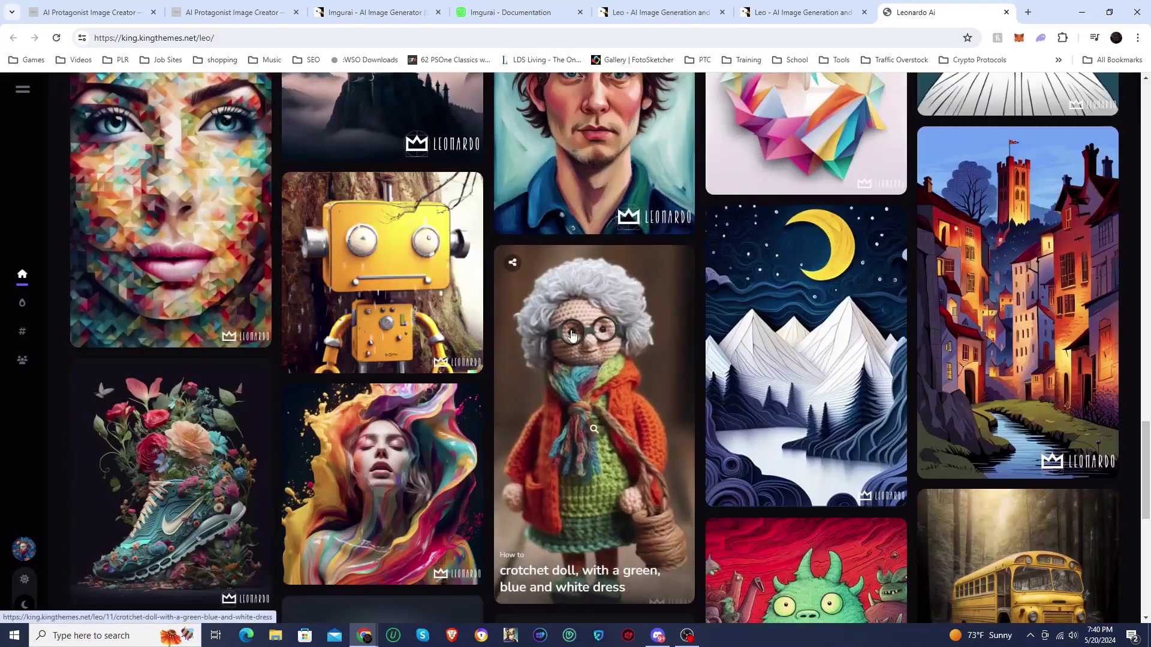
click(571, 336)
Scroll through the crochet doll post page in the Leo demo
scroll(552, 391, down, 7)
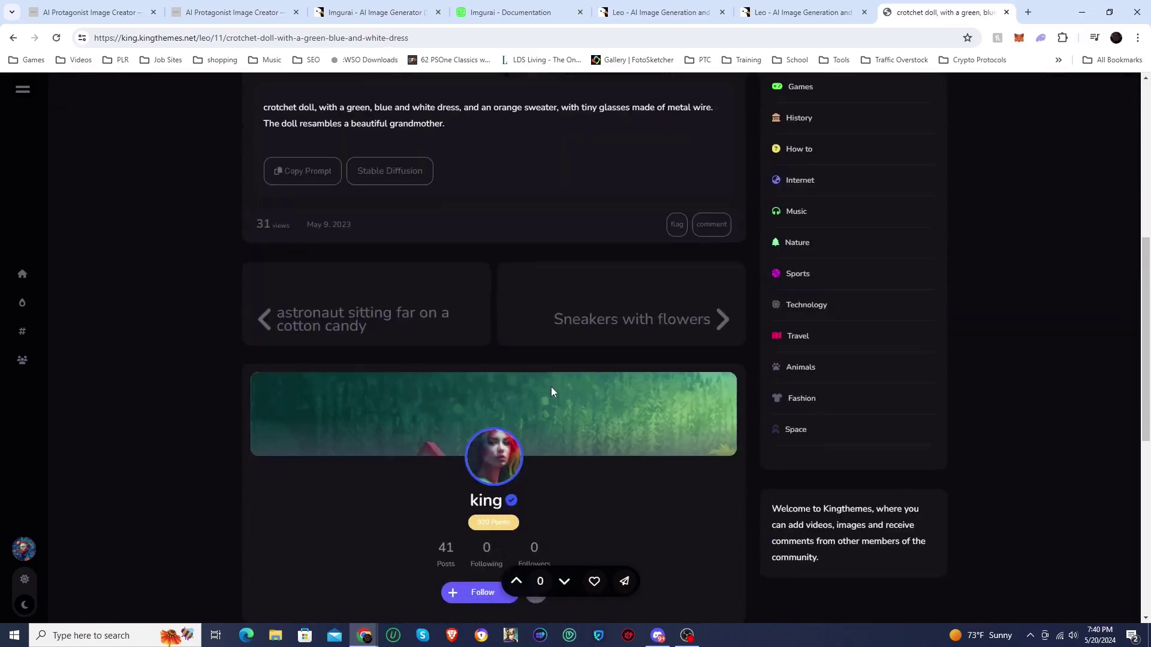
scroll(551, 391, up, 7)
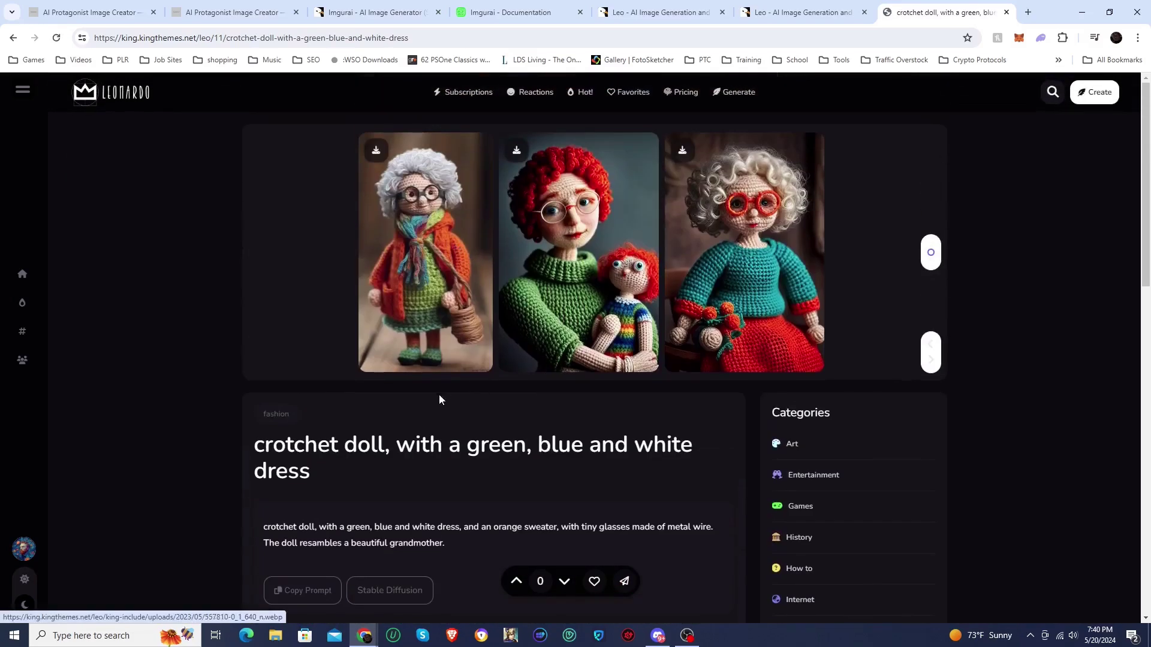
scroll(439, 397, down, 8)
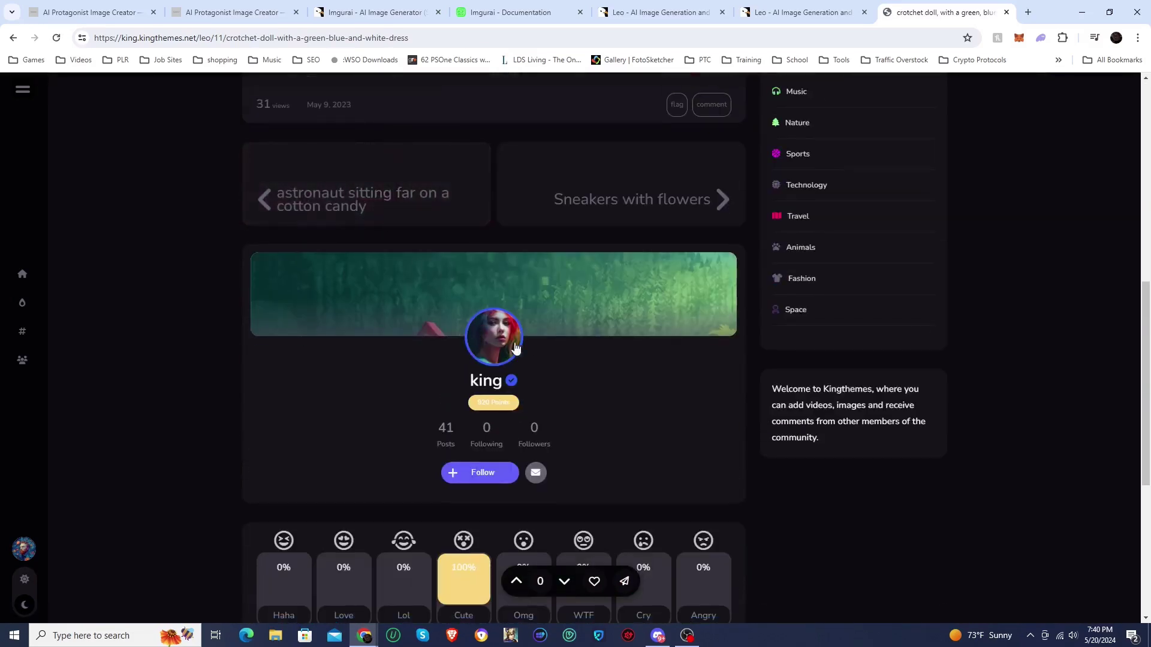
scroll(465, 389, down, 5)
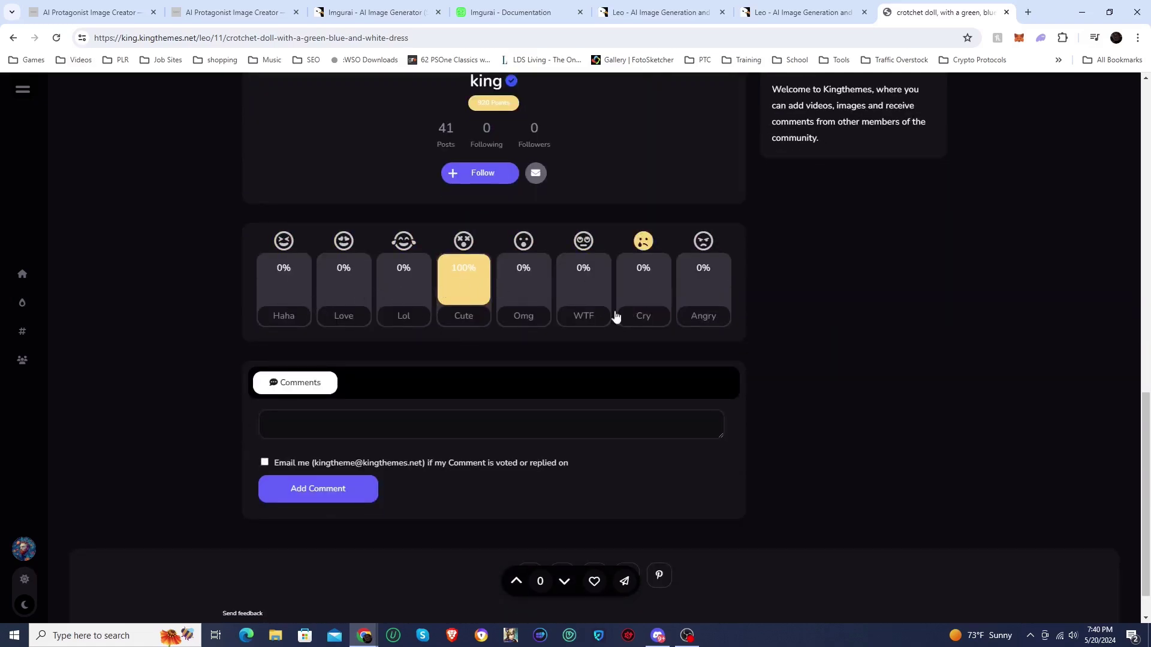
scroll(419, 448, up, 15)
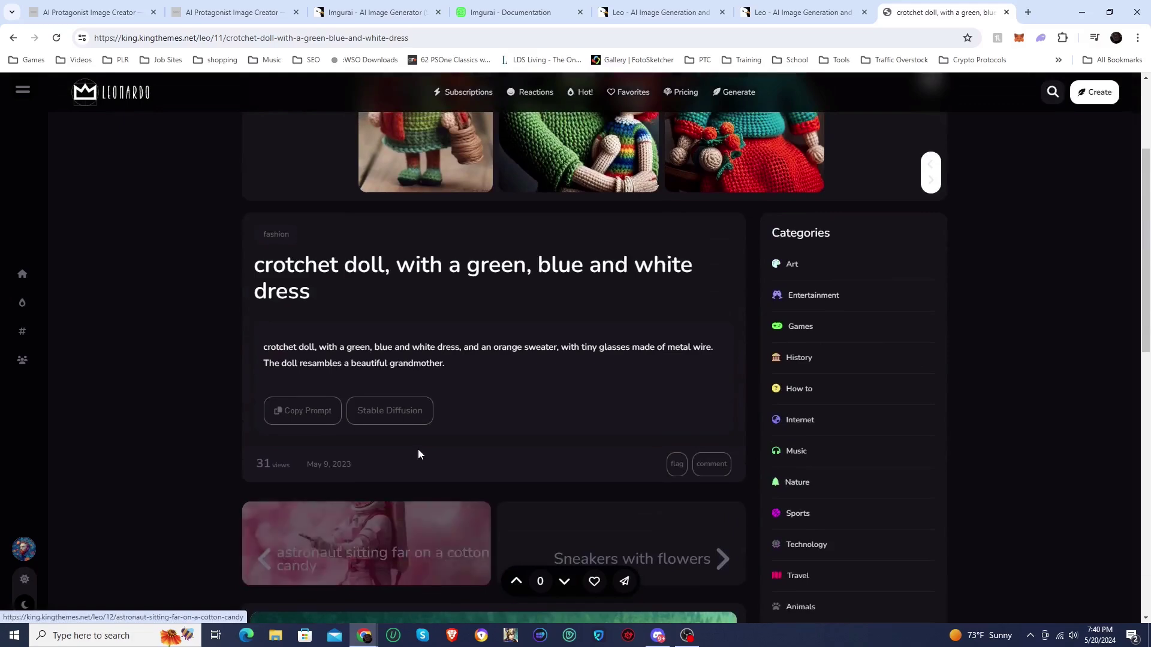
scroll(419, 448, up, 1)
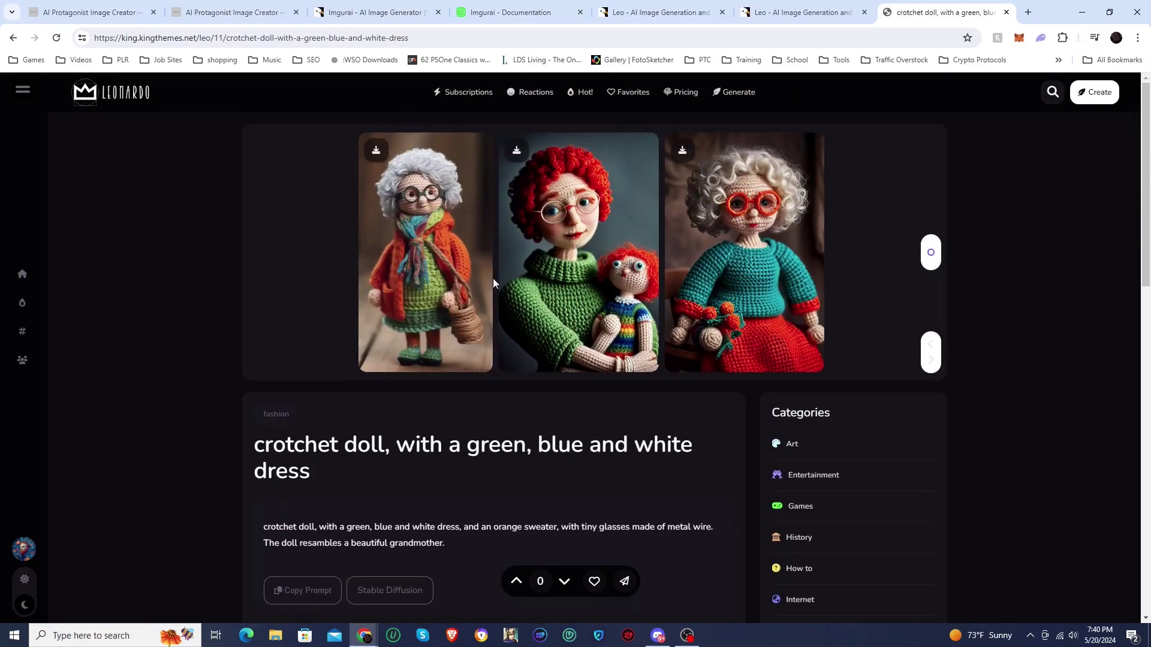
scroll(495, 339, down, 3)
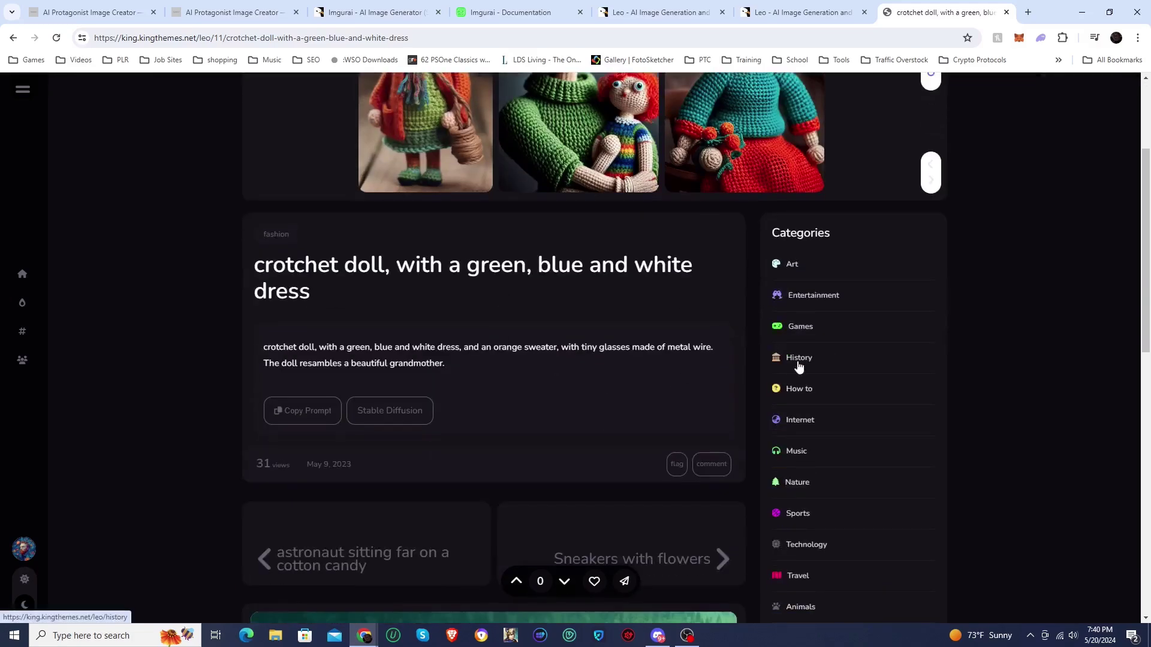
scroll(778, 433, down, 3)
scroll(784, 429, up, 2)
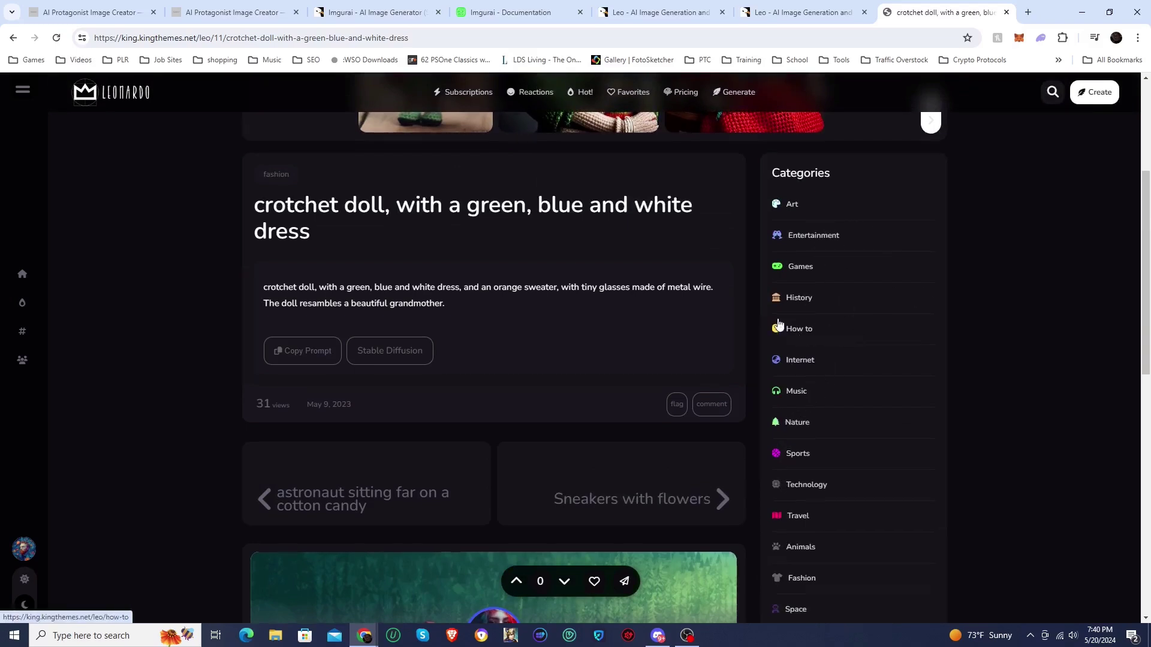
scroll(779, 324, up, 4)
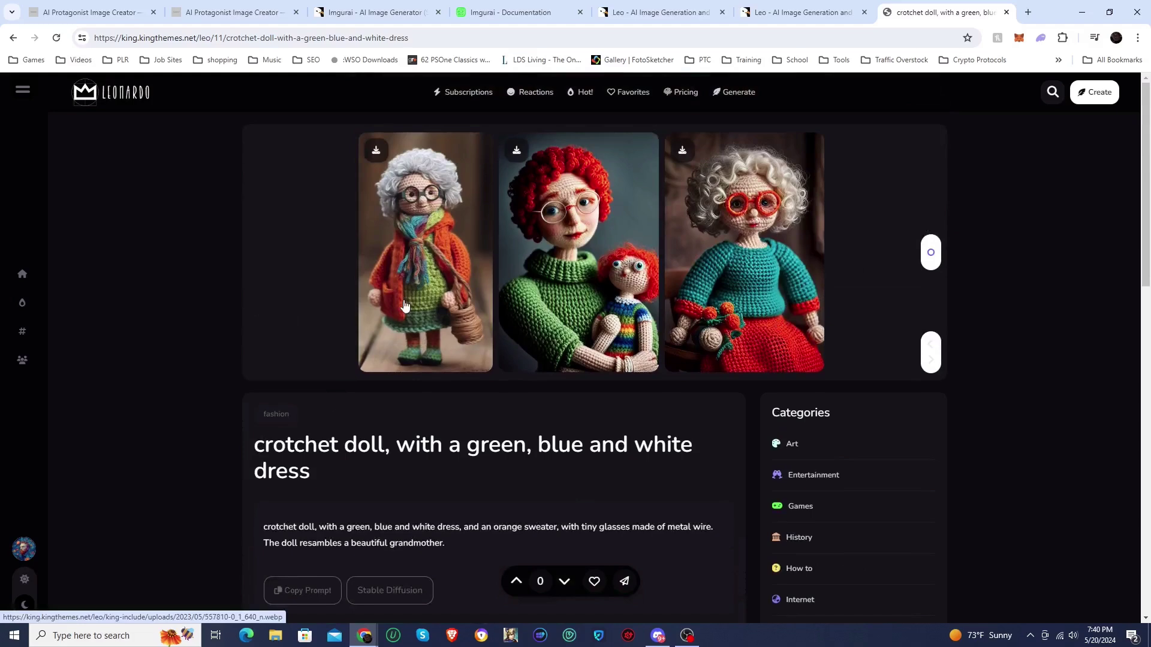
scroll(163, 369, down, 14)
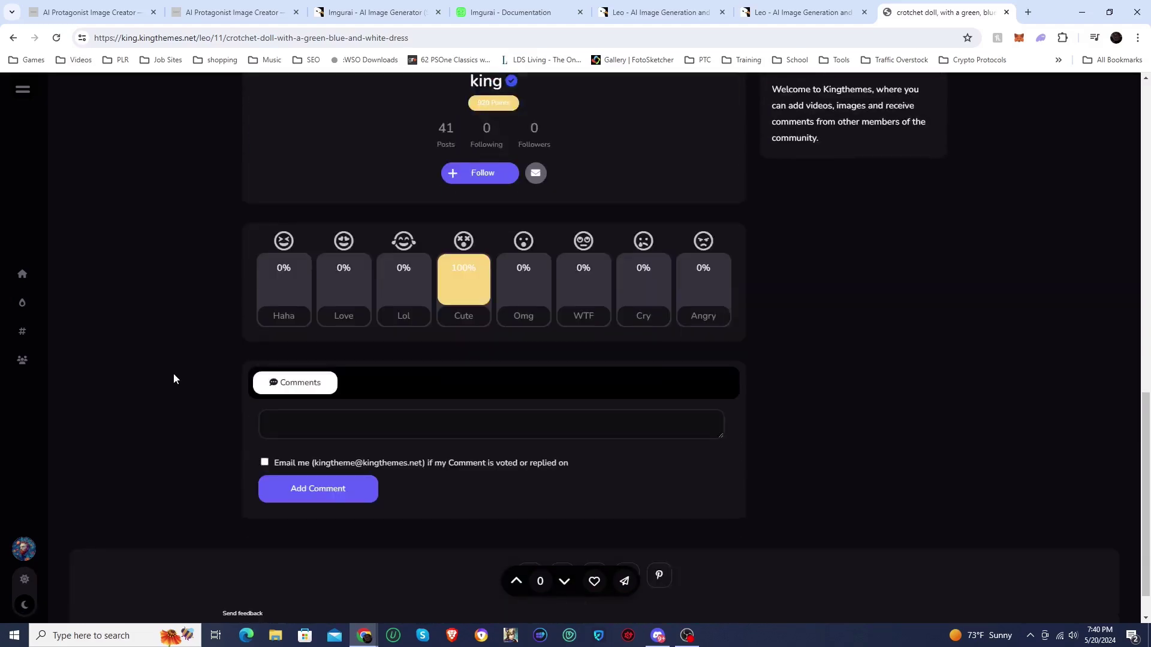
scroll(191, 309, up, 15)
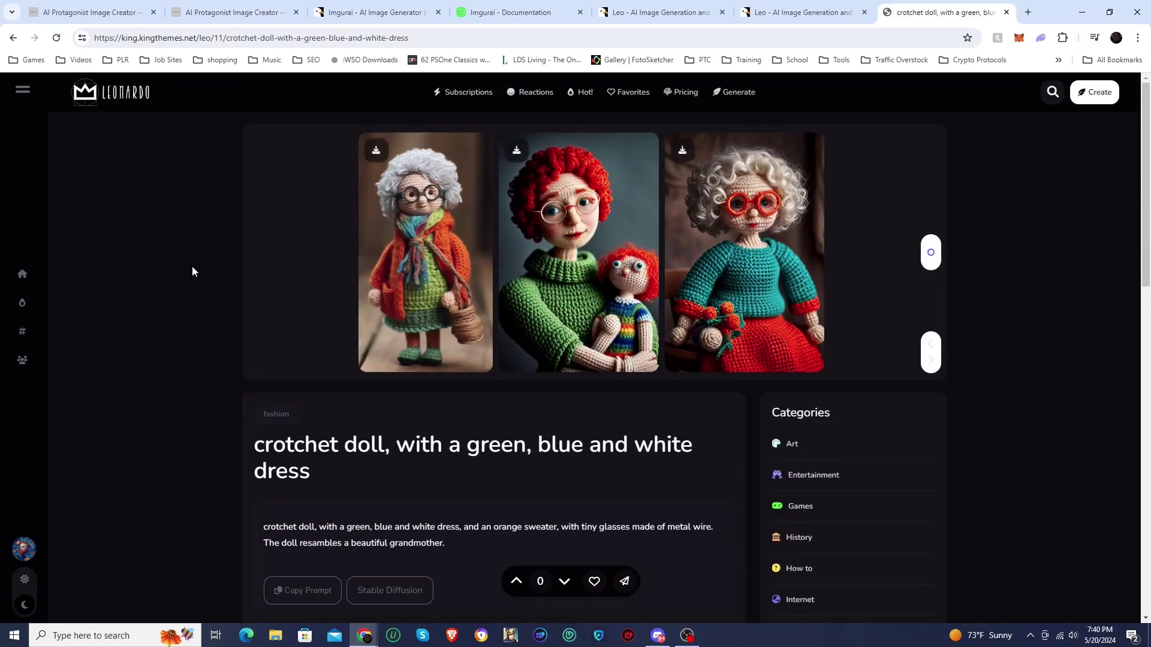
Return to the Leonardo gallery home page and scroll down its recent images
click(128, 98)
scroll(458, 339, down, 7)
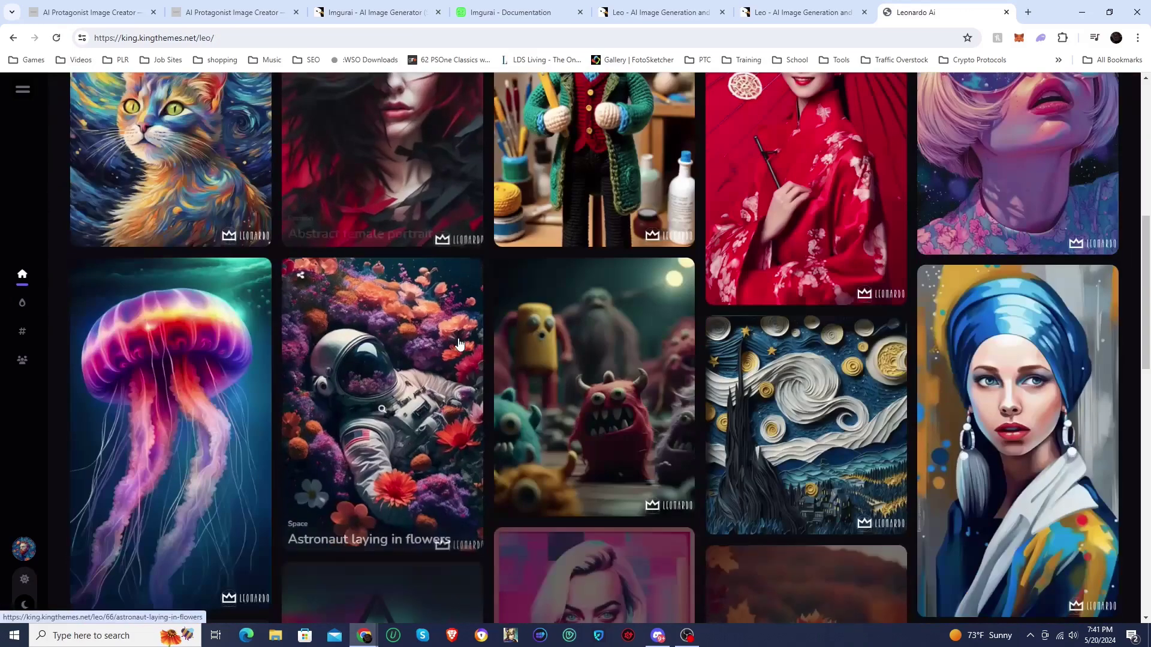
scroll(458, 343, down, 4)
Scroll through the Leo listing's 268 comments, then go back to Item Details
click(638, 8)
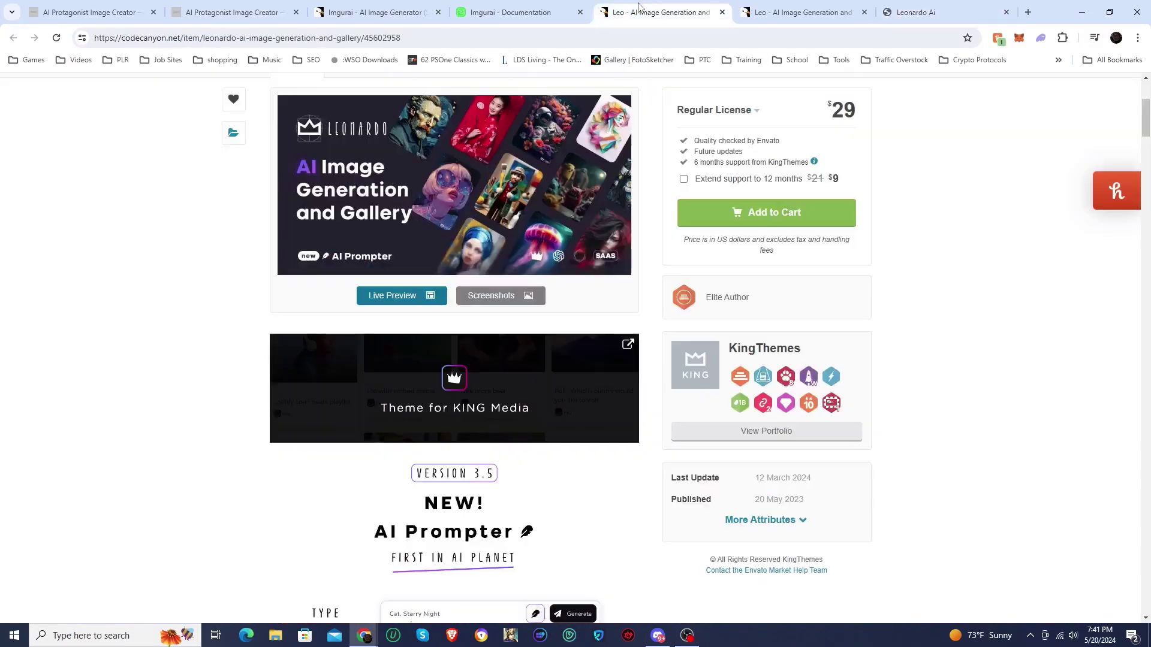
scroll(506, 281, up, 4)
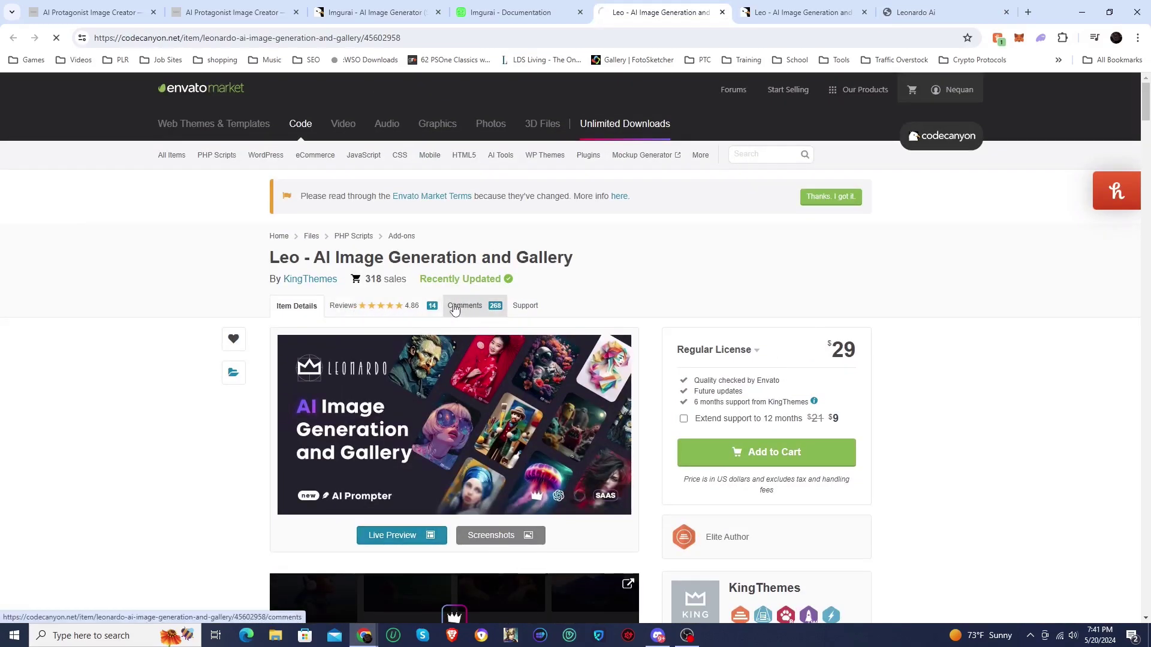
scroll(389, 422, down, 10)
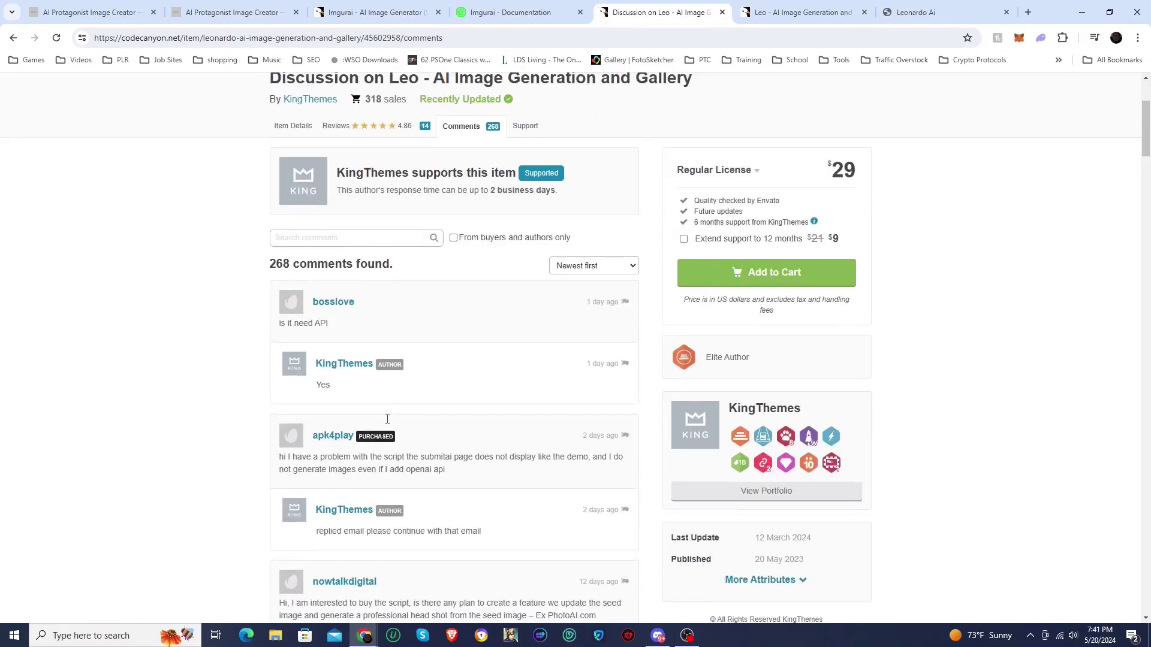
scroll(393, 427, down, 5)
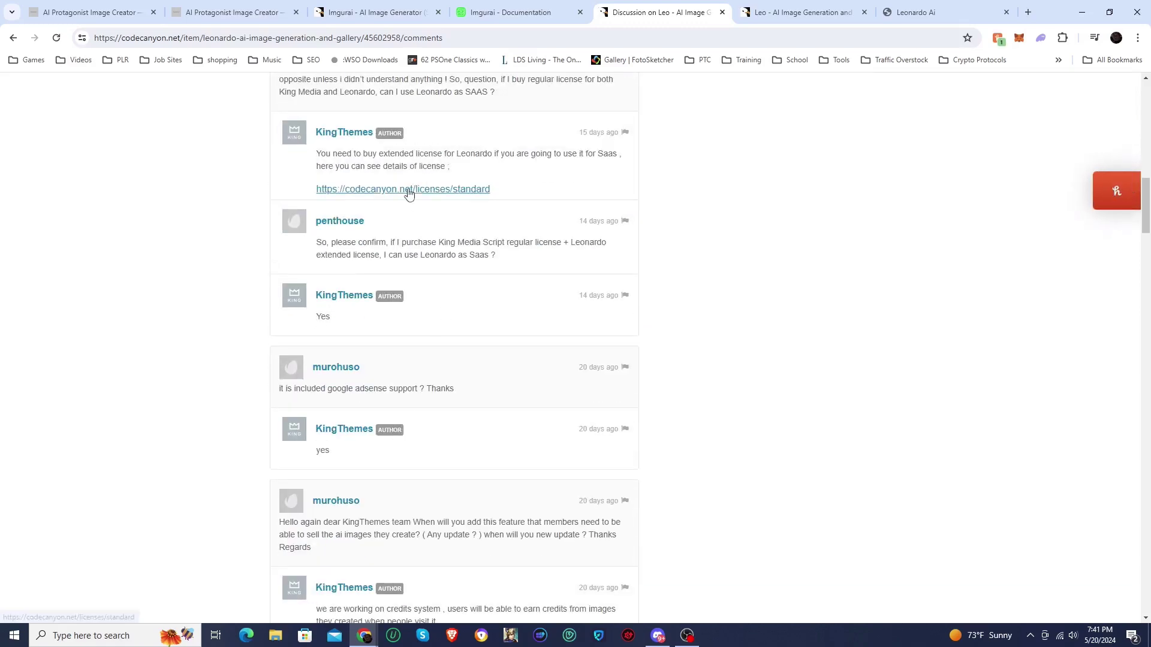
scroll(411, 401, down, 5)
scroll(420, 408, up, 12)
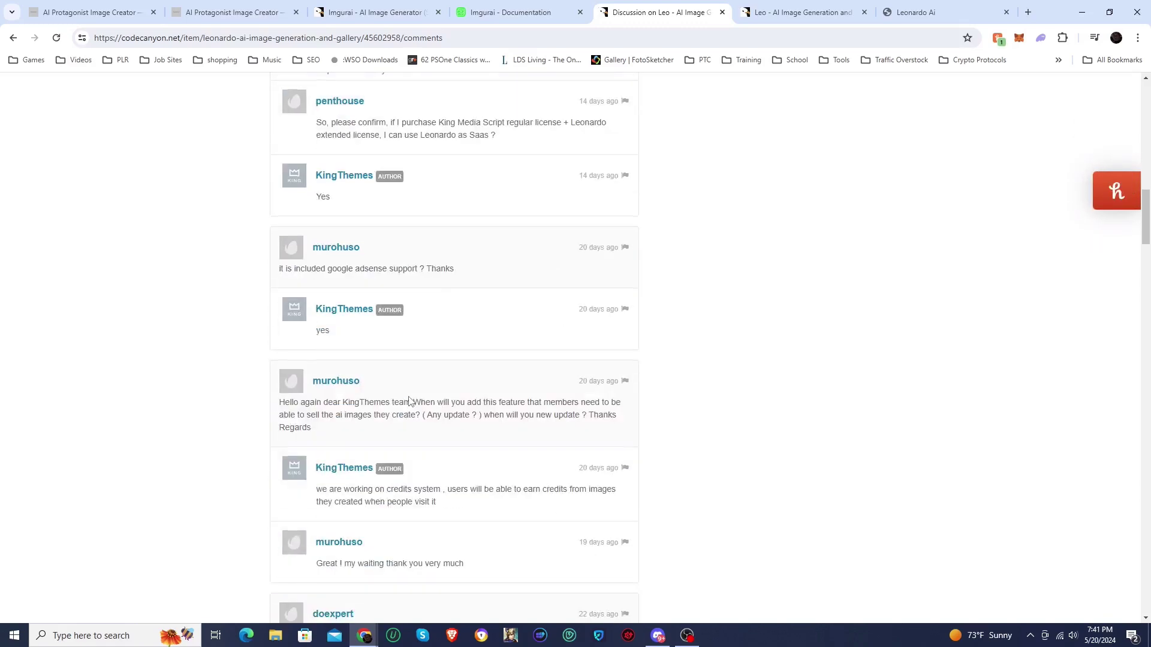
scroll(442, 425, up, 7)
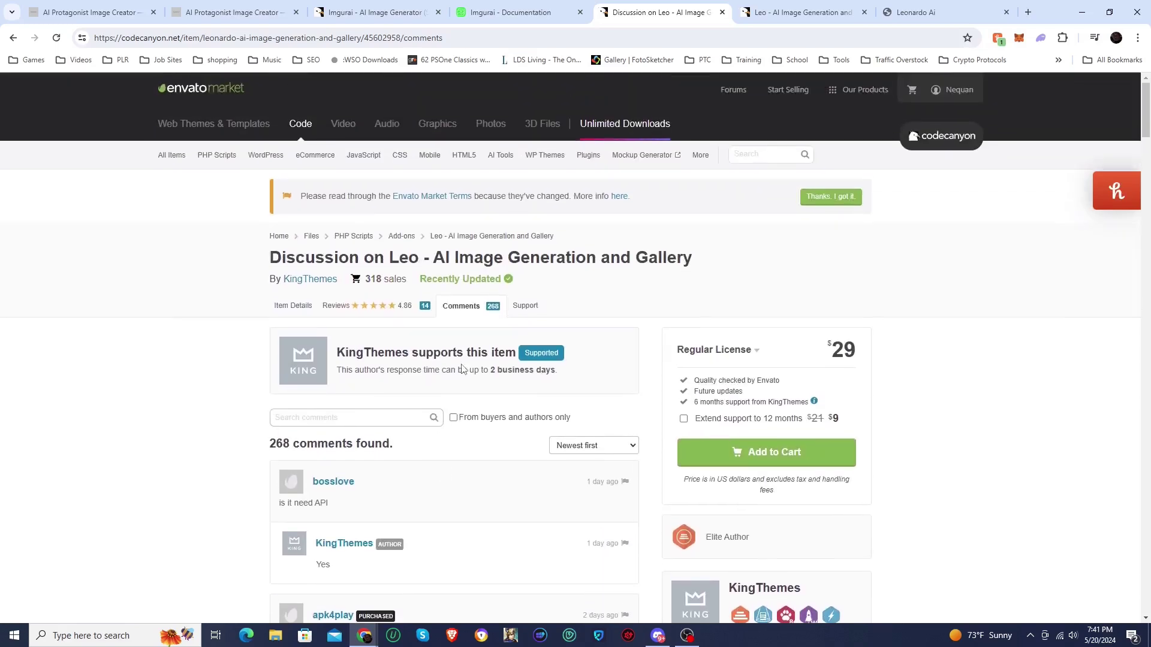
click(293, 306)
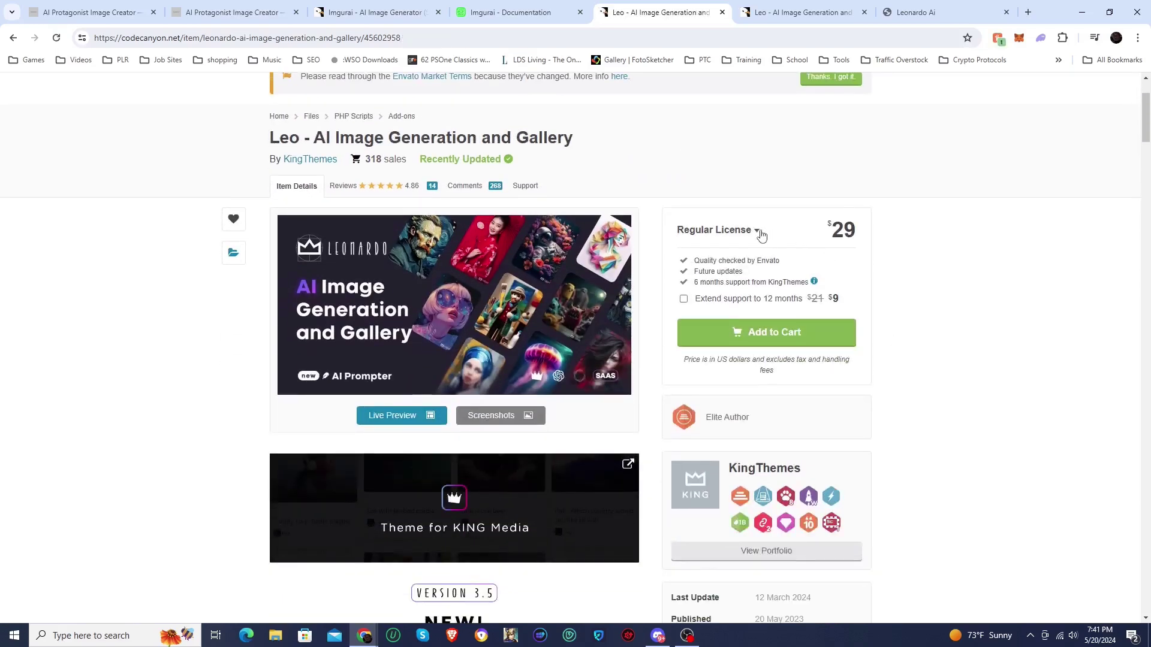
click(757, 233)
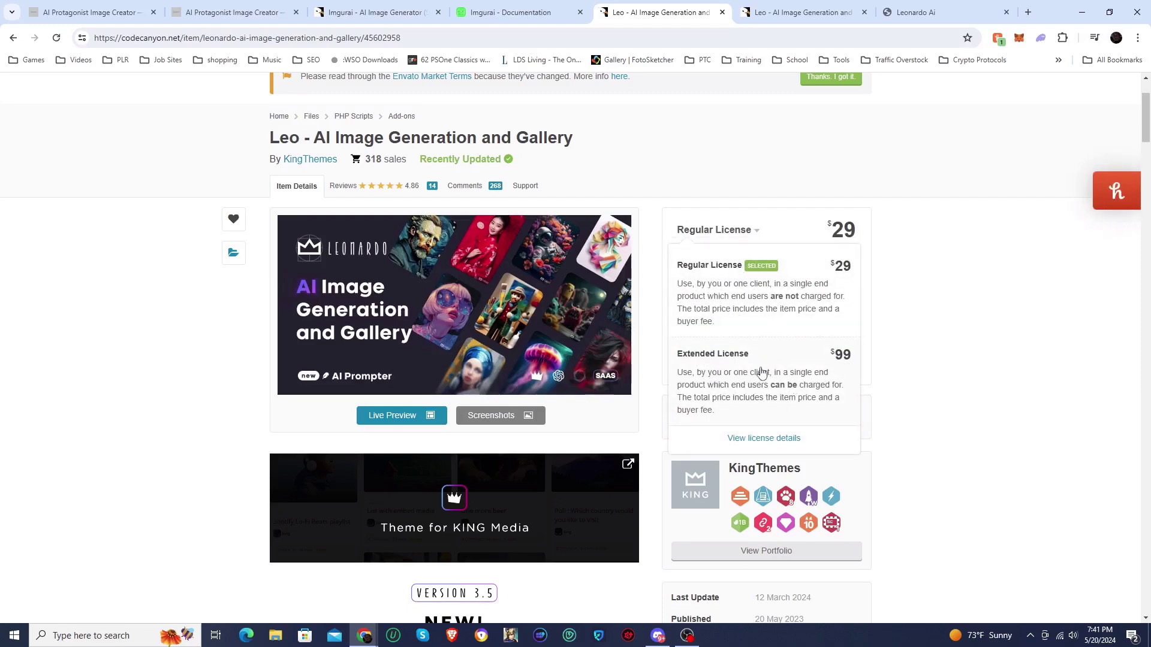
click(929, 391)
scroll(915, 390, down, 1)
scroll(911, 384, down, 6)
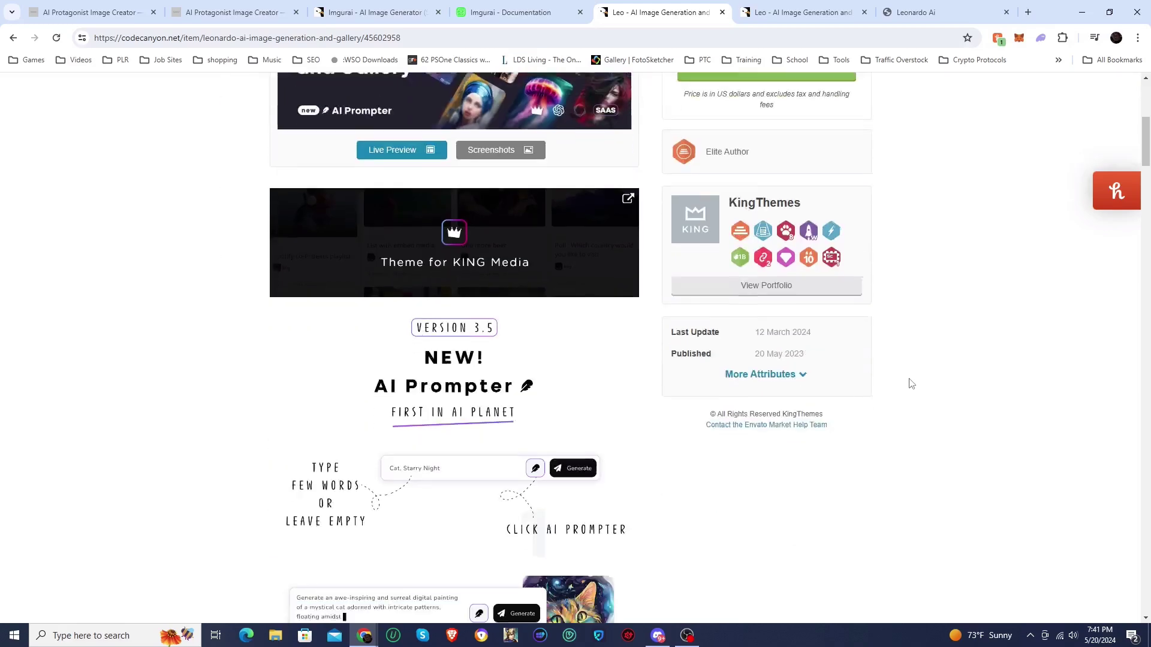
scroll(883, 399, up, 6)
scroll(883, 398, up, 2)
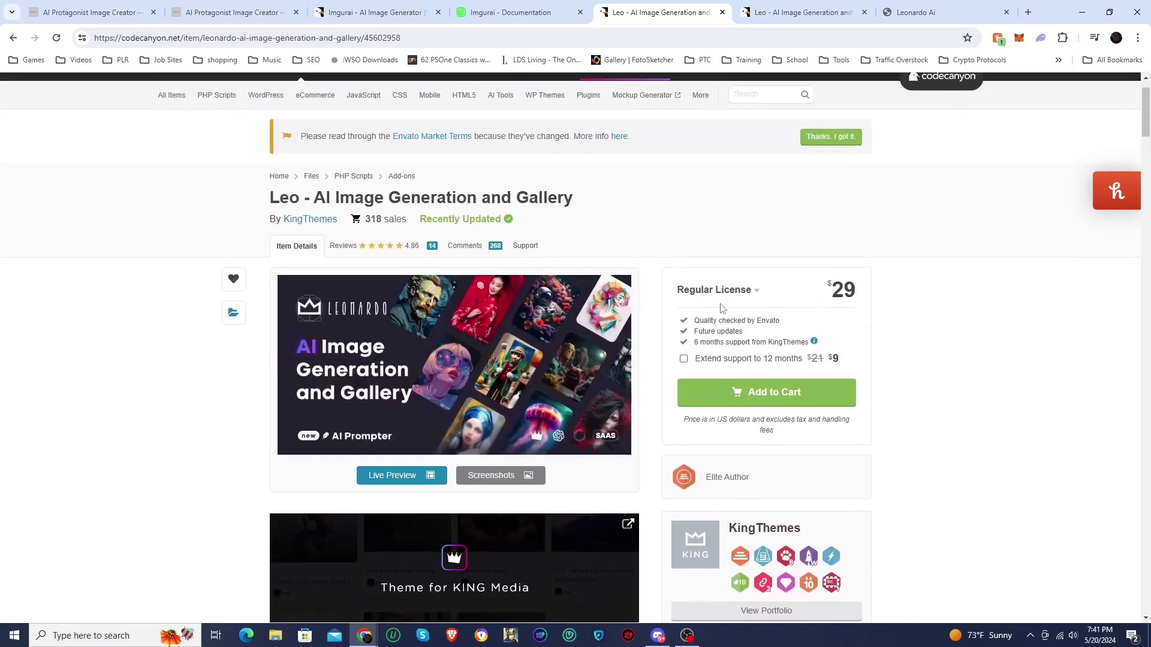
click(756, 291)
scroll(875, 431, down, 3)
Scroll the Leo feature showcase past AI Prompter, AI Models and payments to Dynamic Masonry Columns
scroll(878, 419, up, 4)
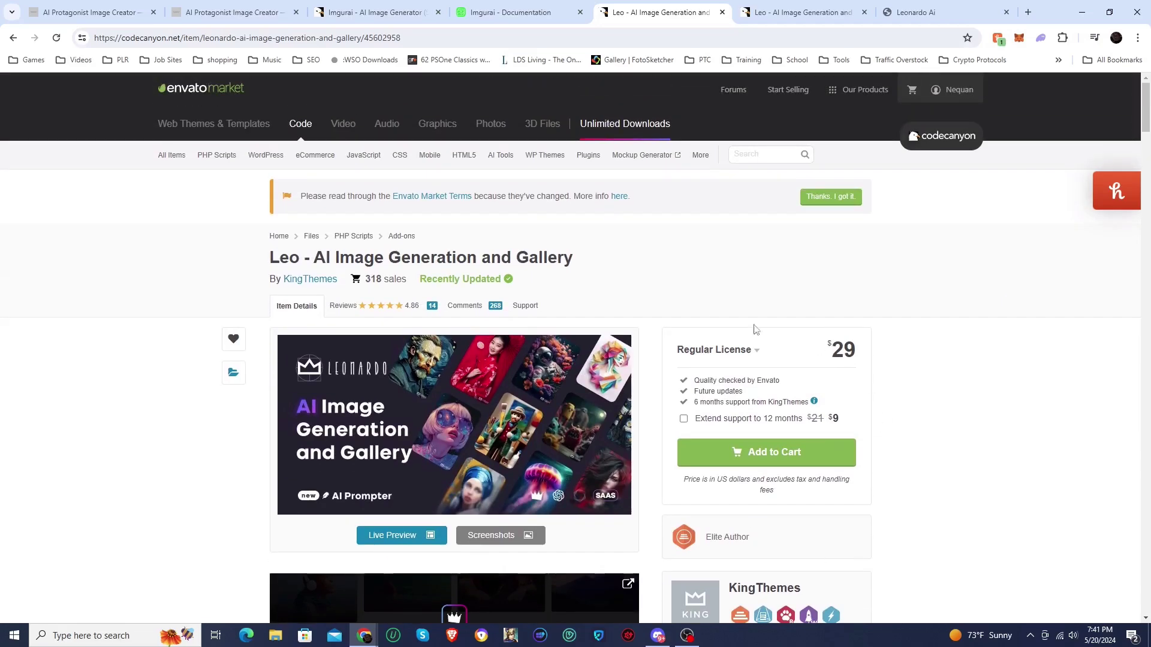
scroll(220, 441, down, 1)
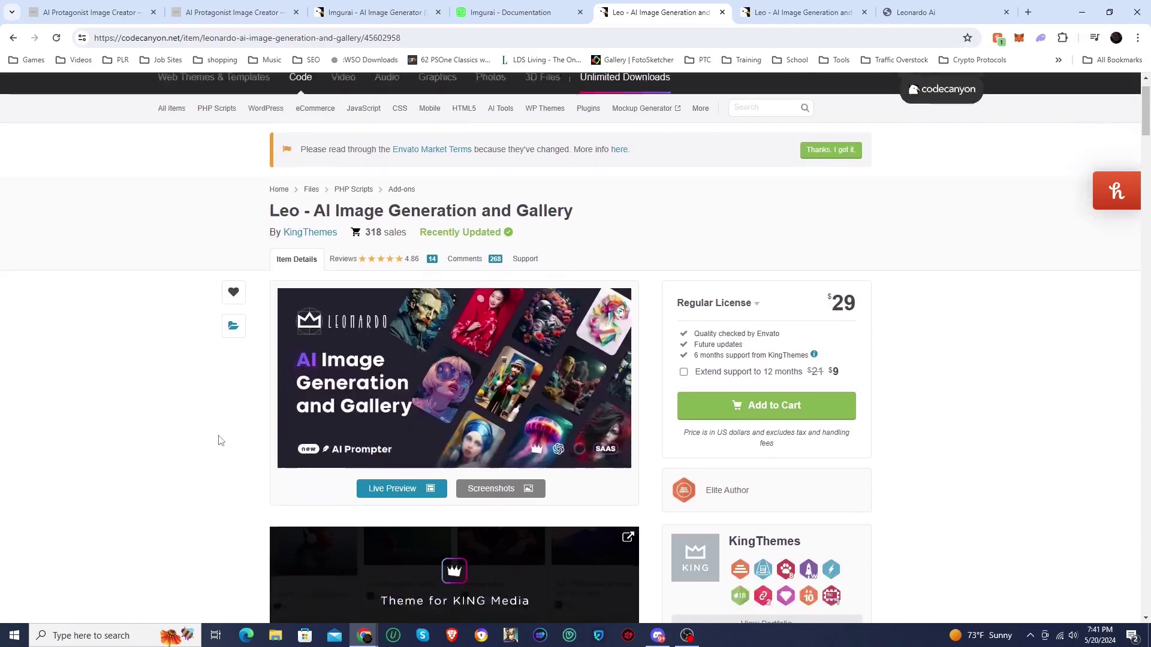
scroll(219, 439, down, 5)
scroll(219, 437, up, 6)
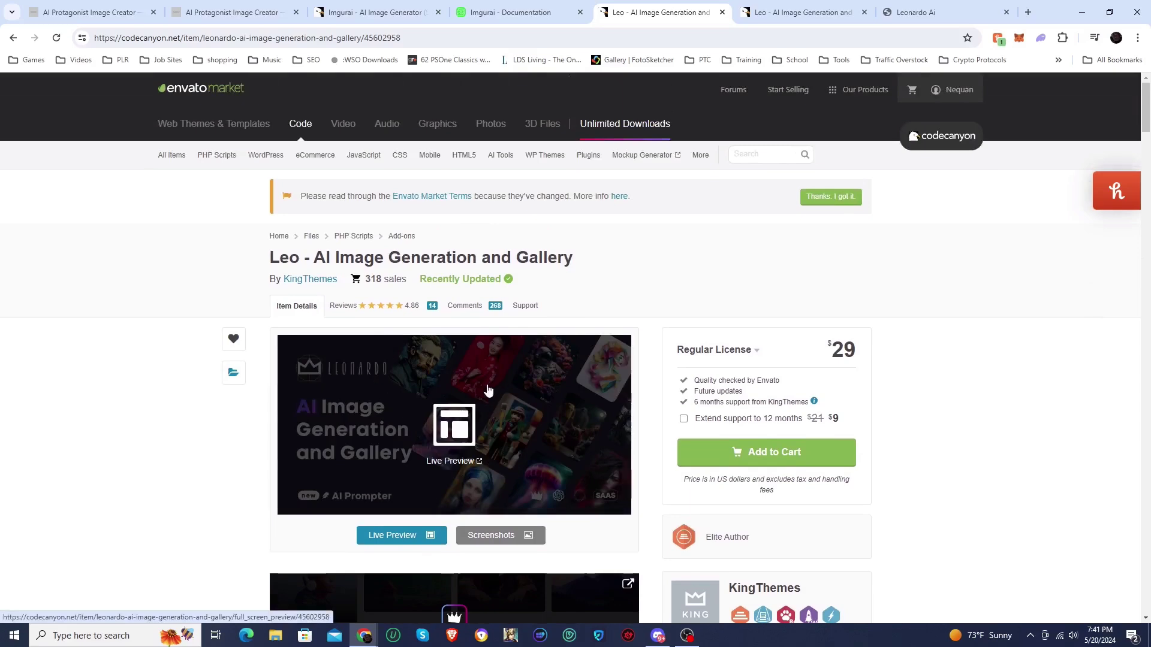
scroll(444, 422, down, 2)
scroll(475, 505, down, 6)
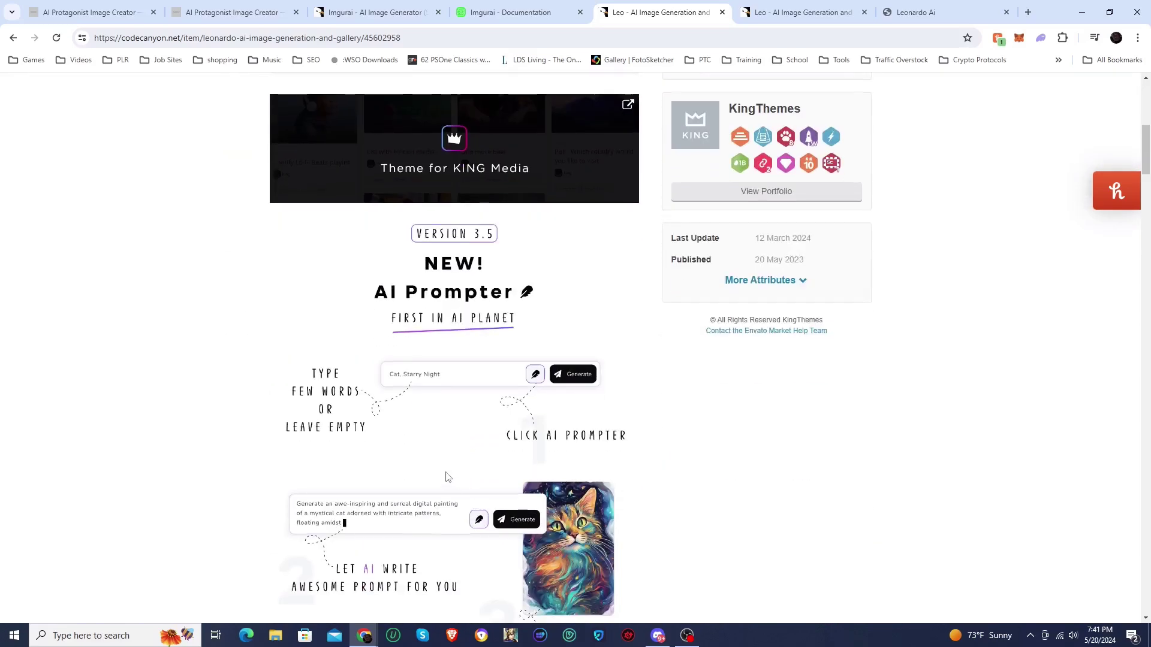
scroll(446, 477, up, 7)
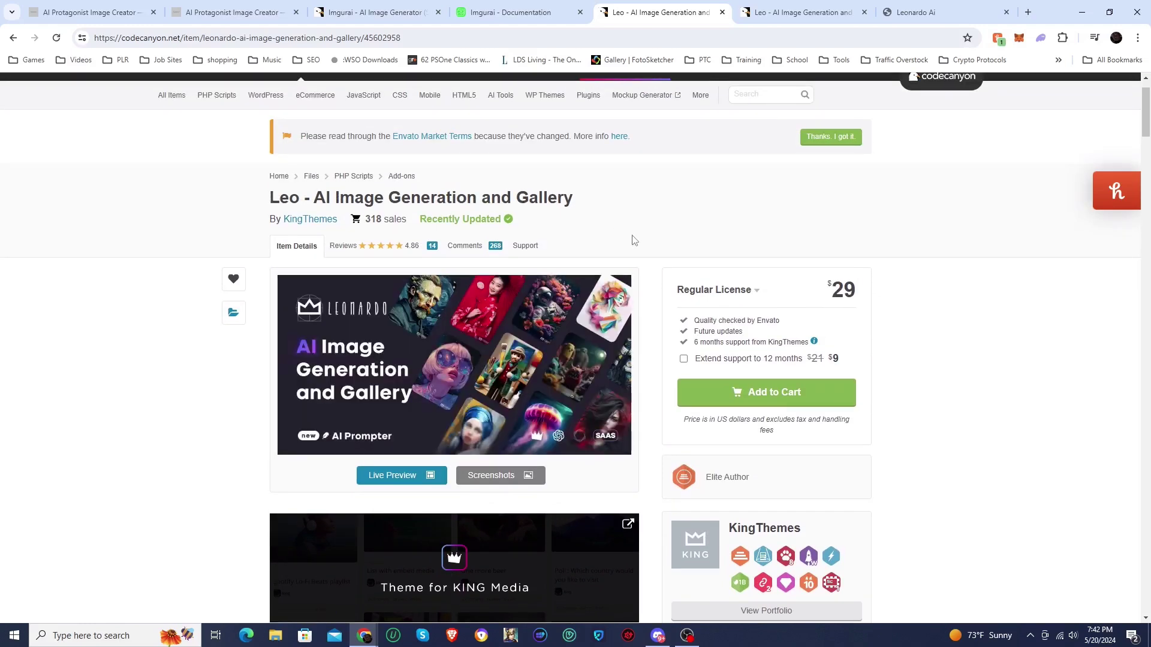
mouse_move(453, 378)
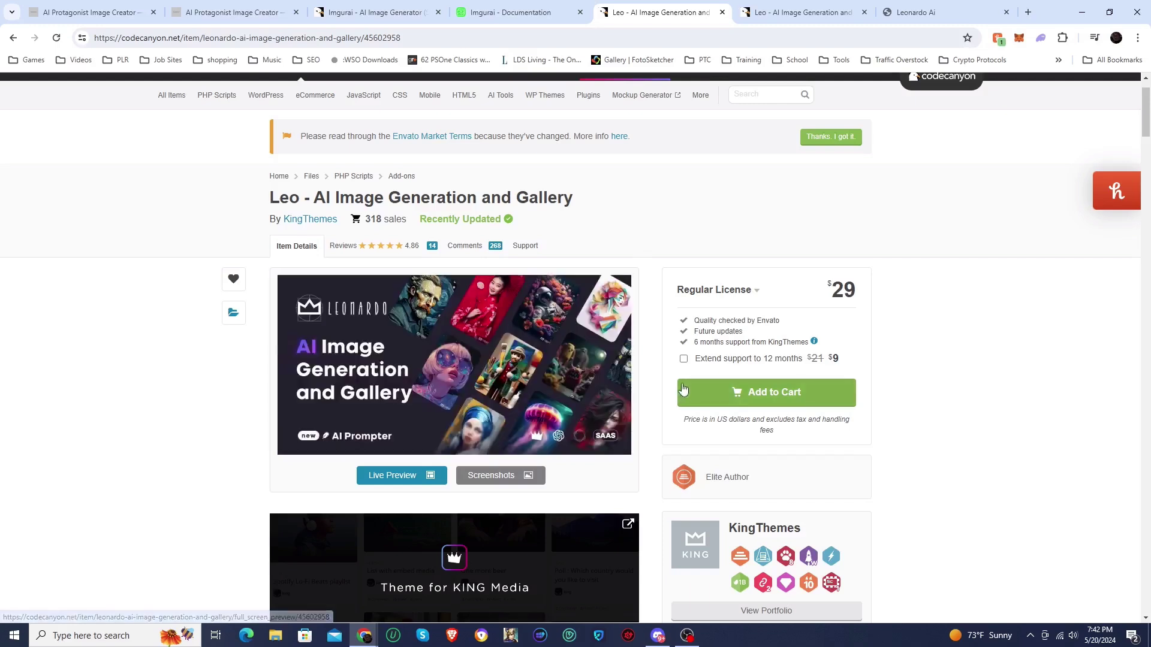
scroll(638, 398, down, 3)
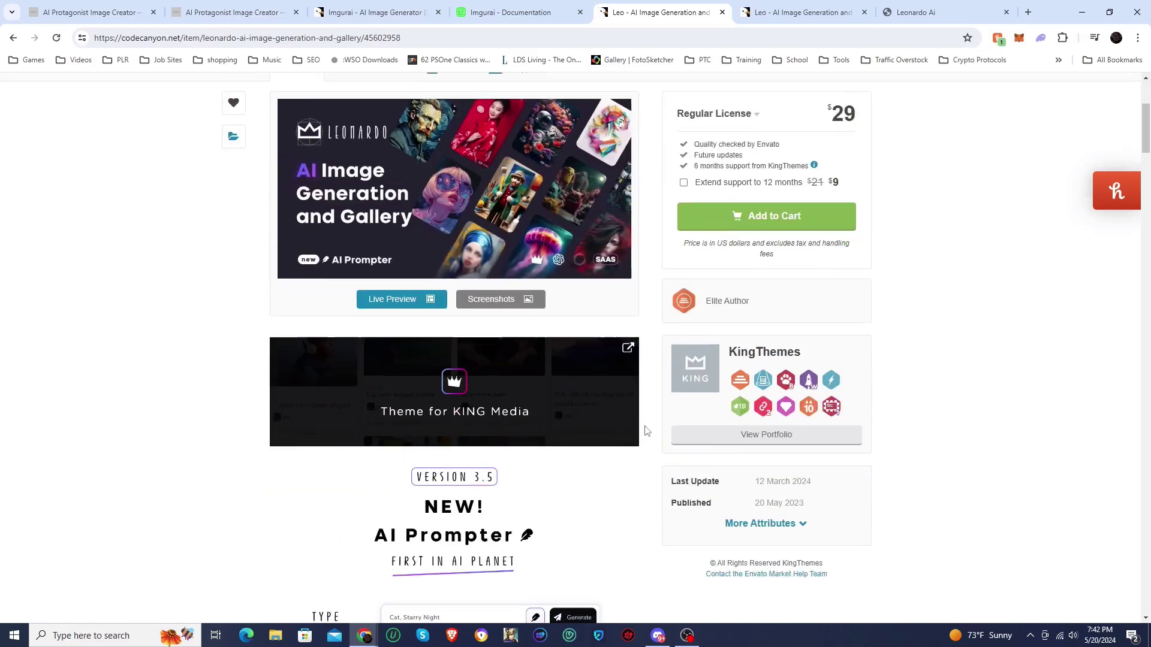
scroll(644, 428, up, 3)
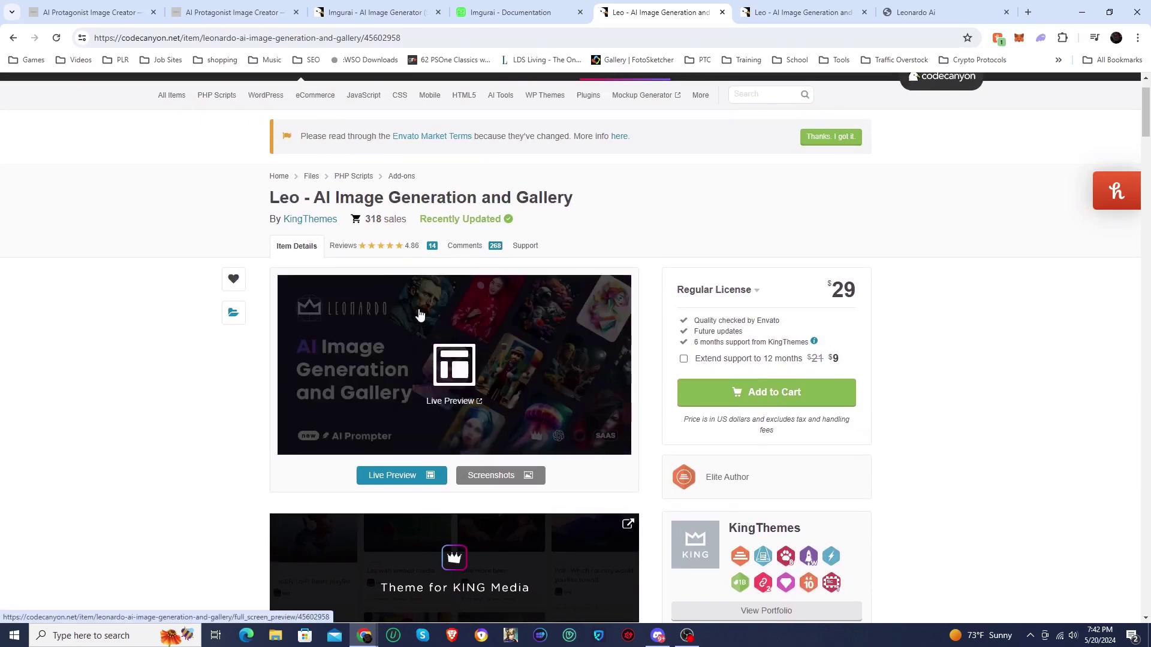
scroll(432, 311, up, 1)
scroll(483, 383, down, 4)
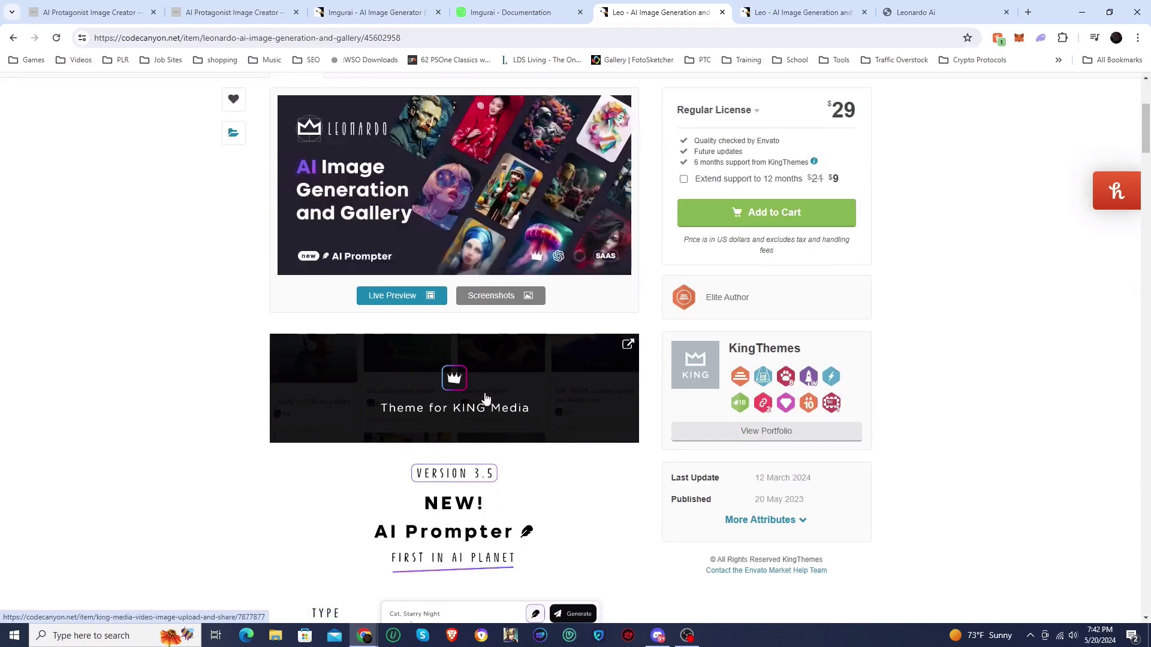
scroll(480, 394, down, 4)
scroll(480, 395, down, 10)
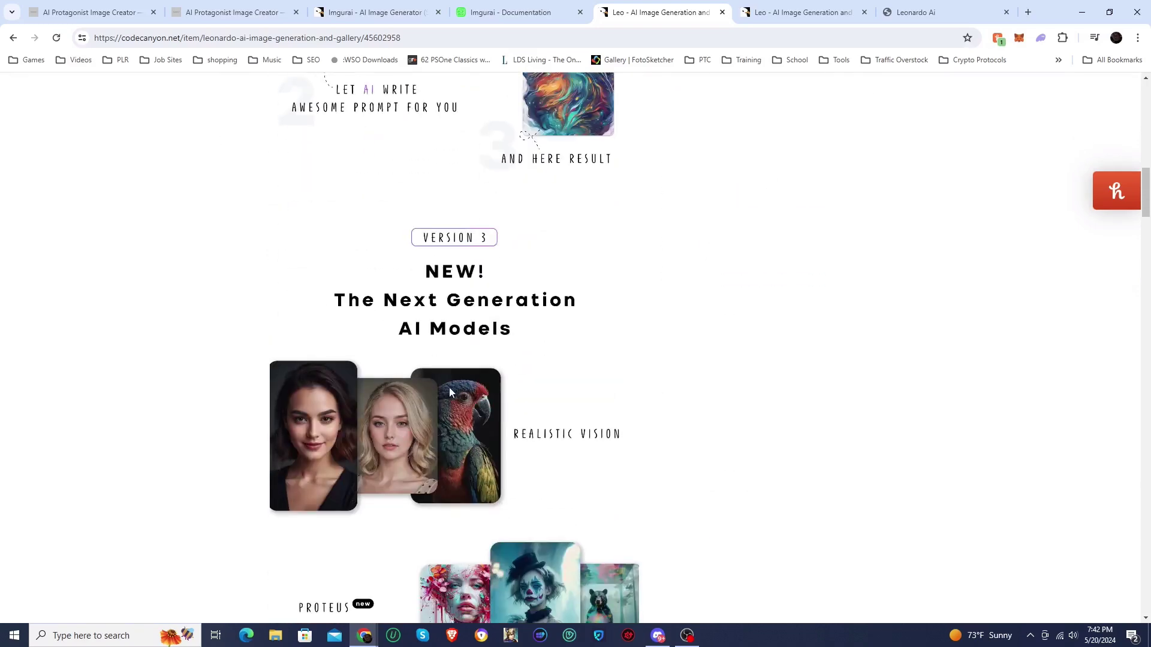
scroll(447, 387, down, 12)
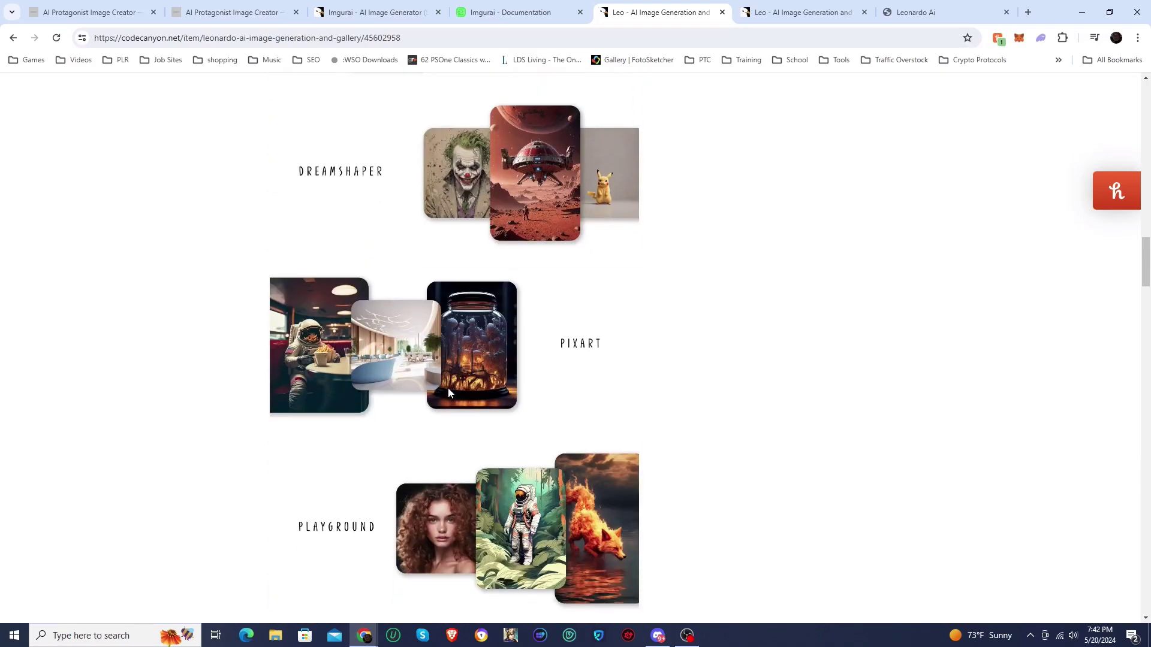
scroll(448, 388, down, 9)
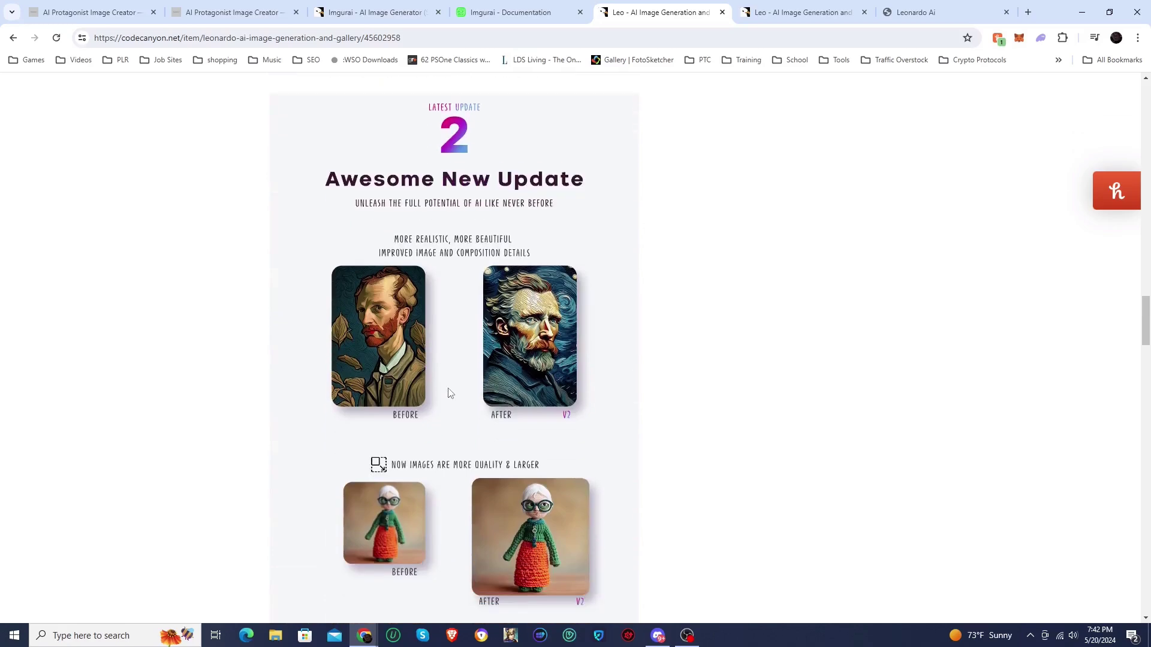
scroll(450, 393, down, 6)
scroll(450, 393, down, 15)
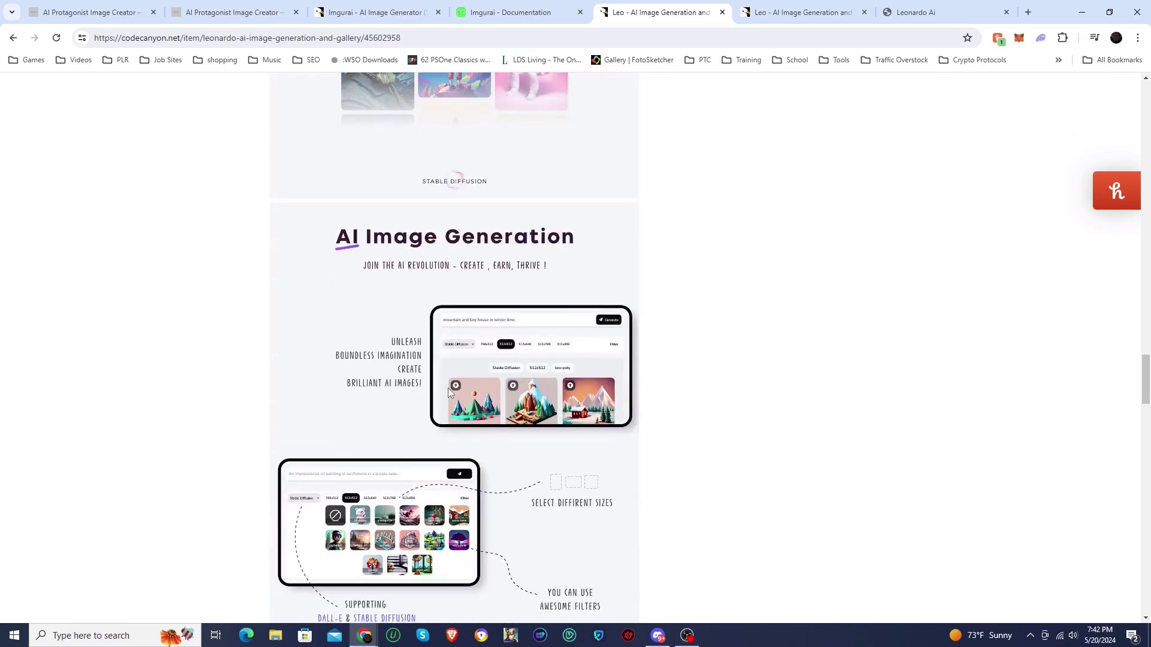
scroll(448, 391, down, 17)
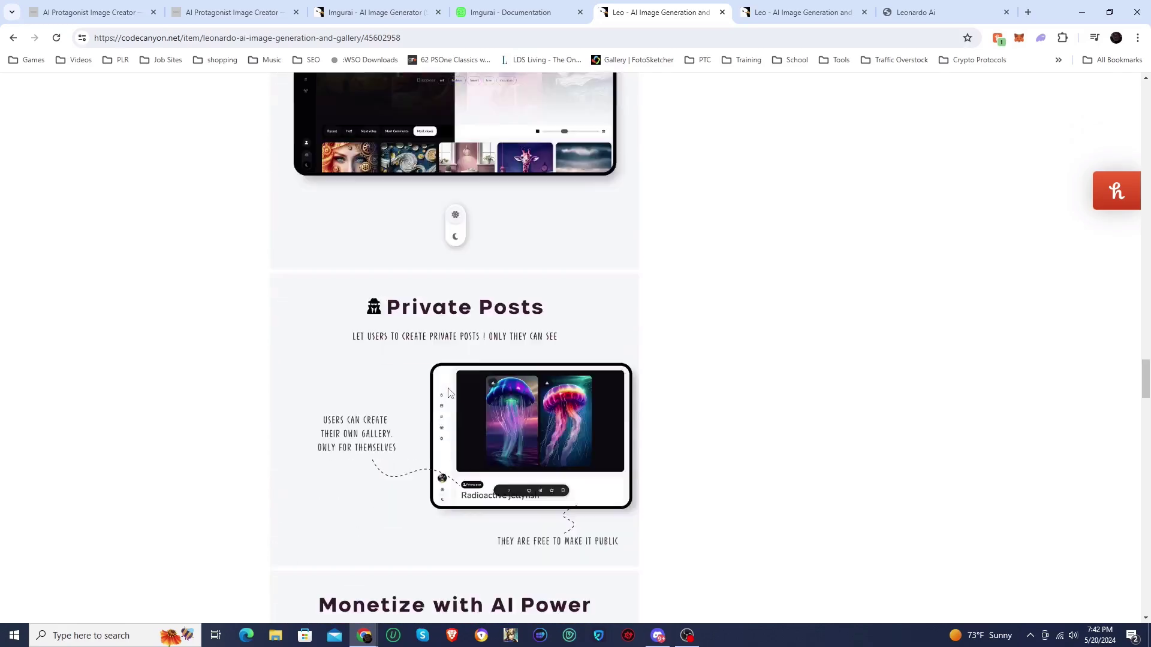
scroll(449, 393, down, 10)
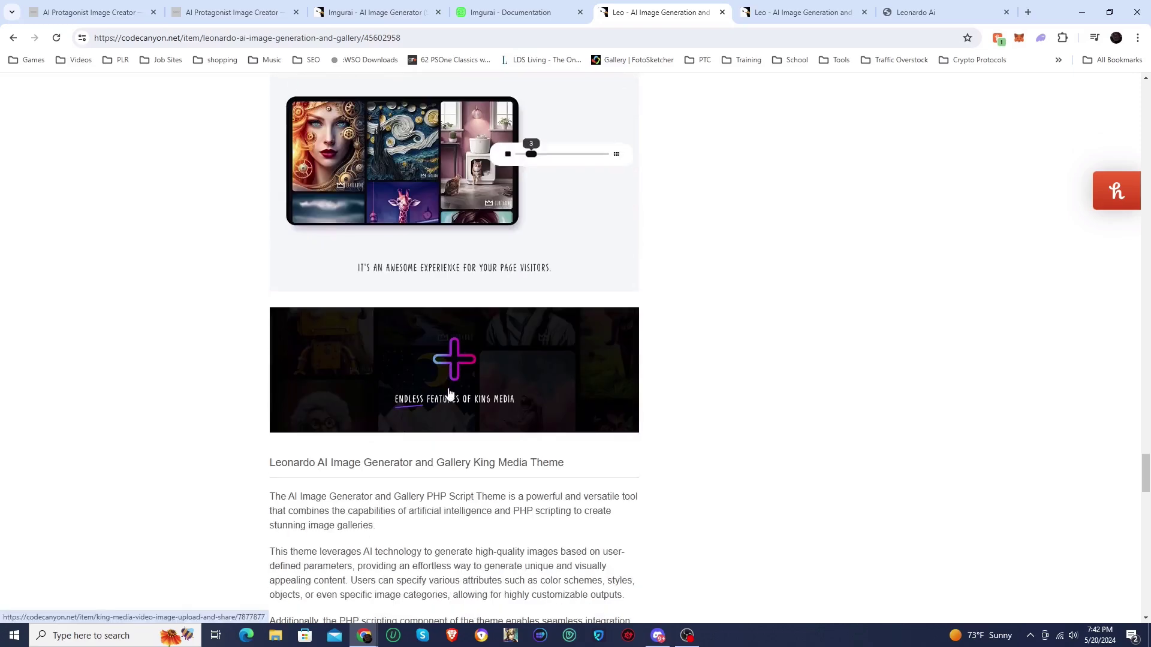
scroll(511, 330, up, 8)
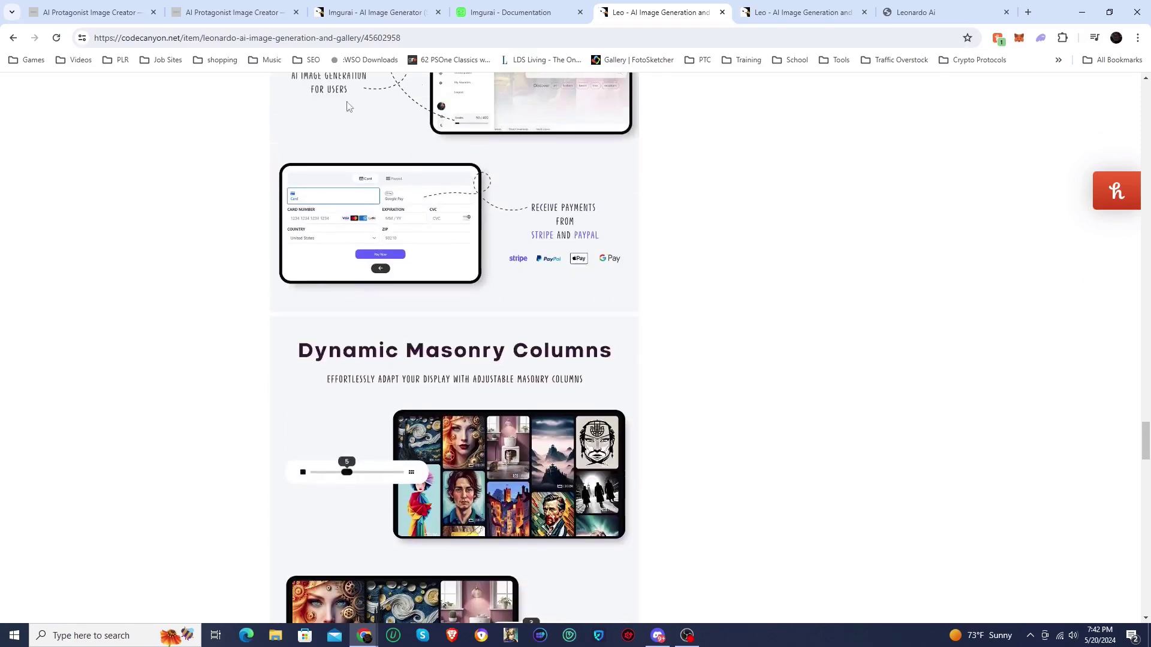
Switch between the AI Protagonist, Imgurai and Leo listing tabs
click(111, 13)
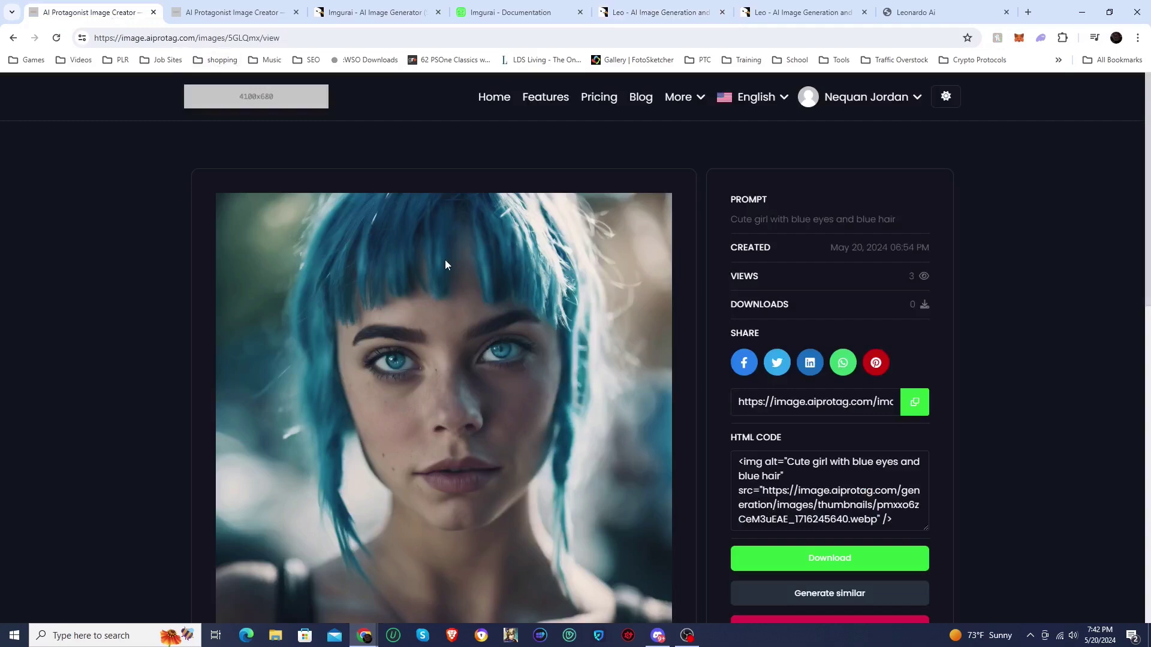
click(372, 10)
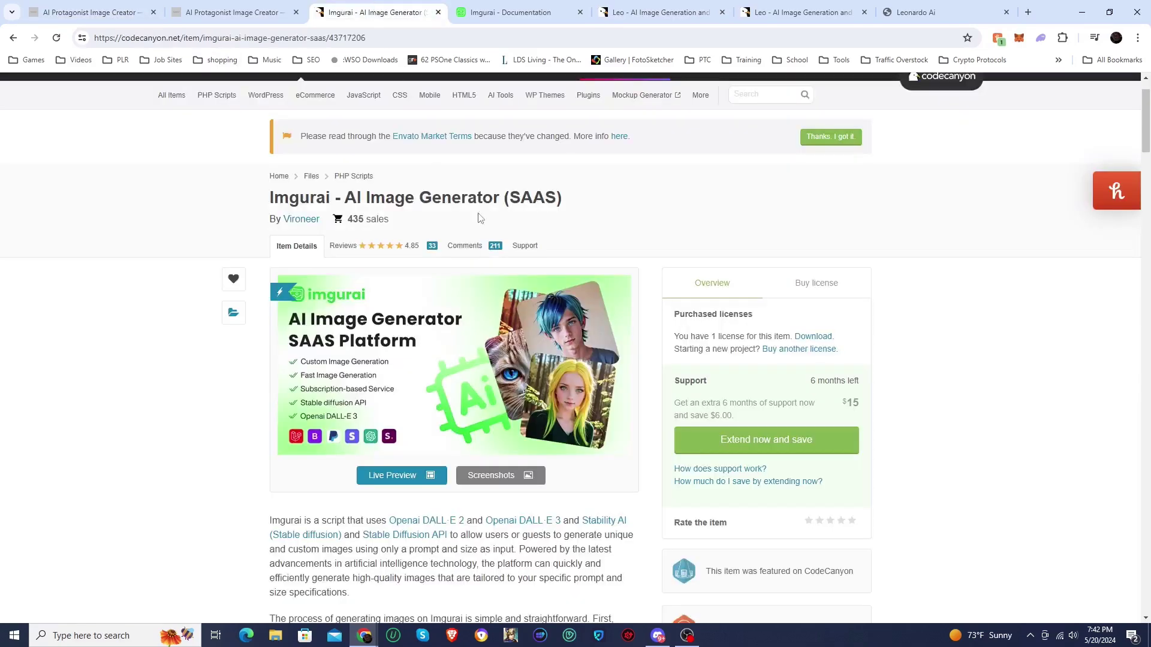
scroll(479, 217, up, 1)
click(640, 8)
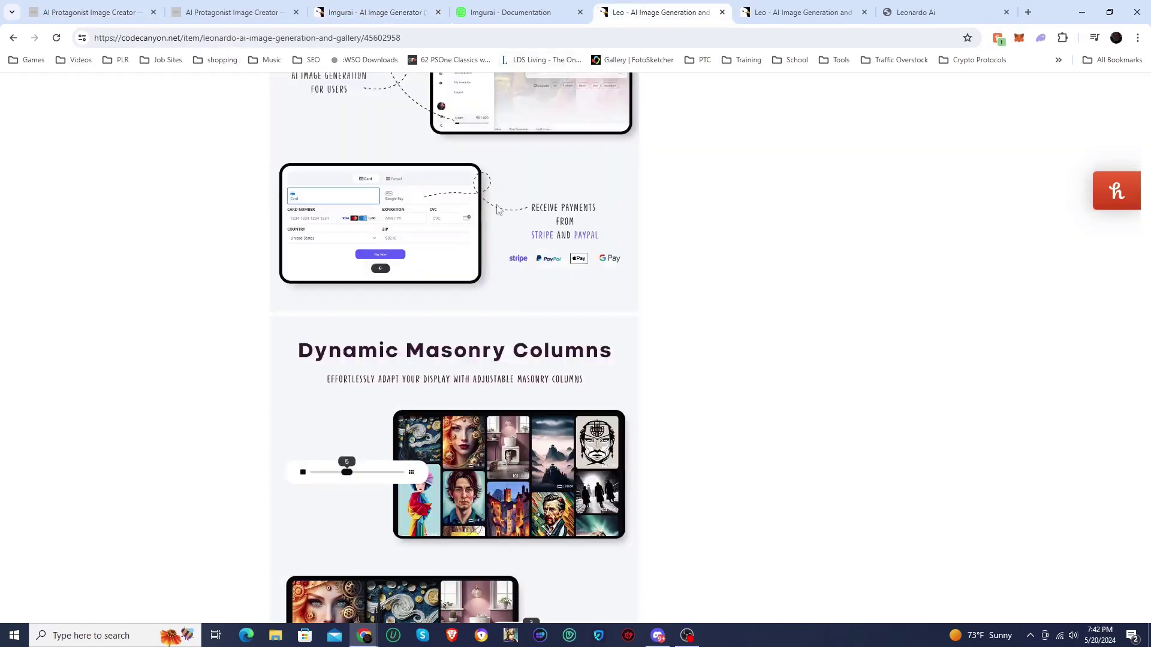
Scroll the Imgurai listing, then return to the blue-haired girl image page
click(384, 13)
scroll(386, 308, down, 9)
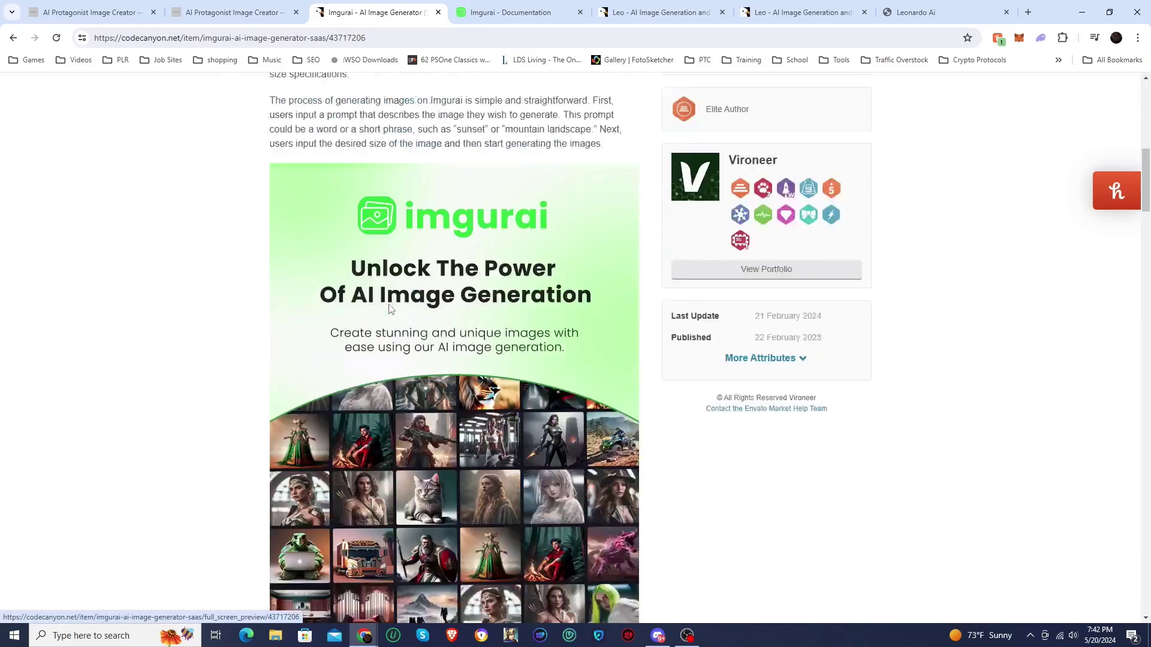
scroll(390, 308, down, 5)
scroll(390, 308, up, 12)
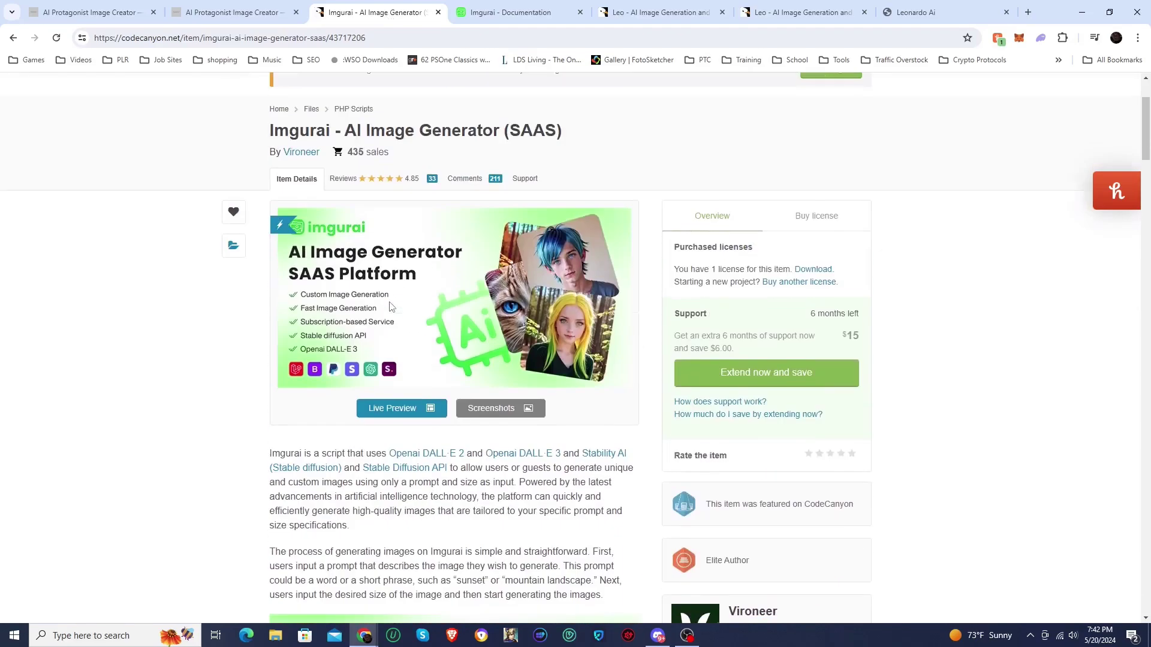
scroll(391, 307, up, 2)
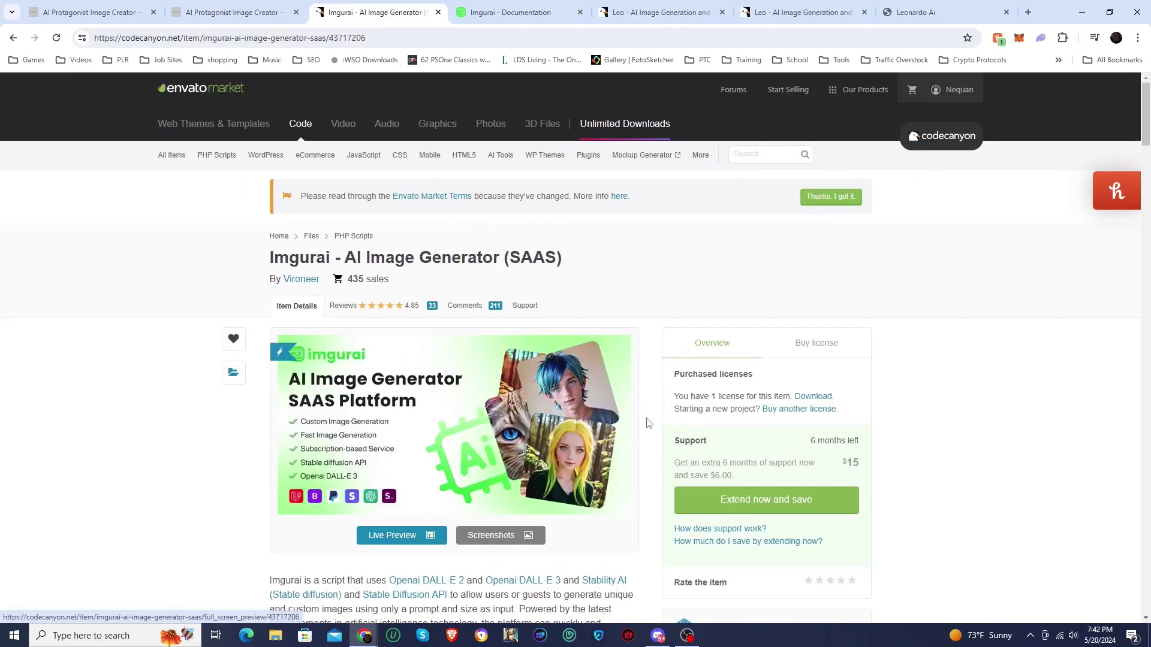
scroll(654, 430, down, 2)
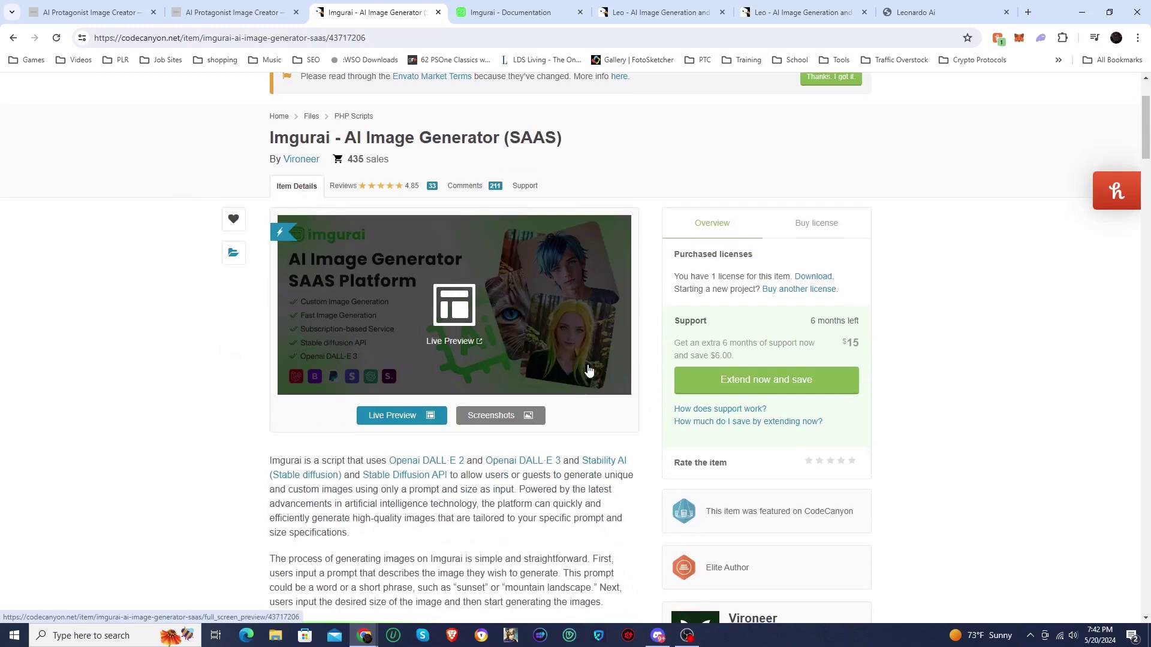
click(91, 13)
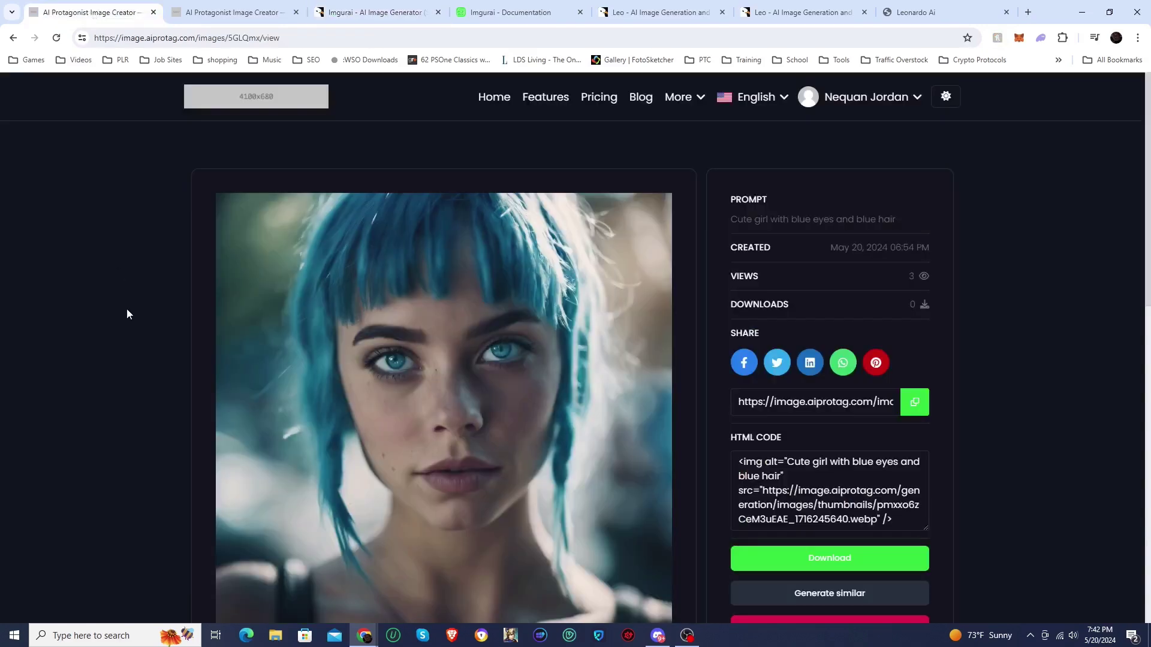